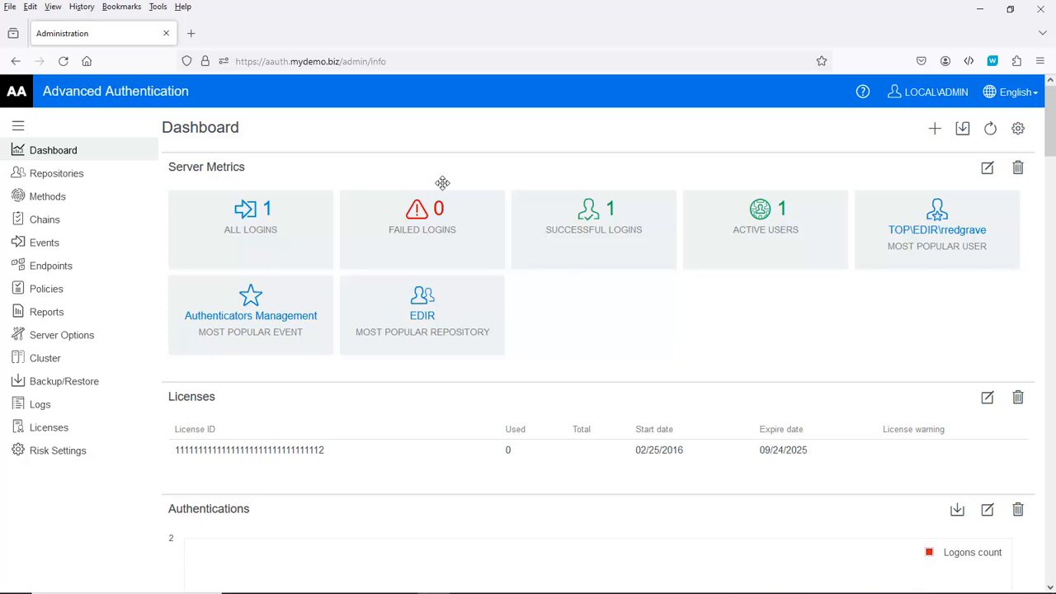
Step: Create a new eDirectory LDAP repository named eDir
left_click(72, 180)
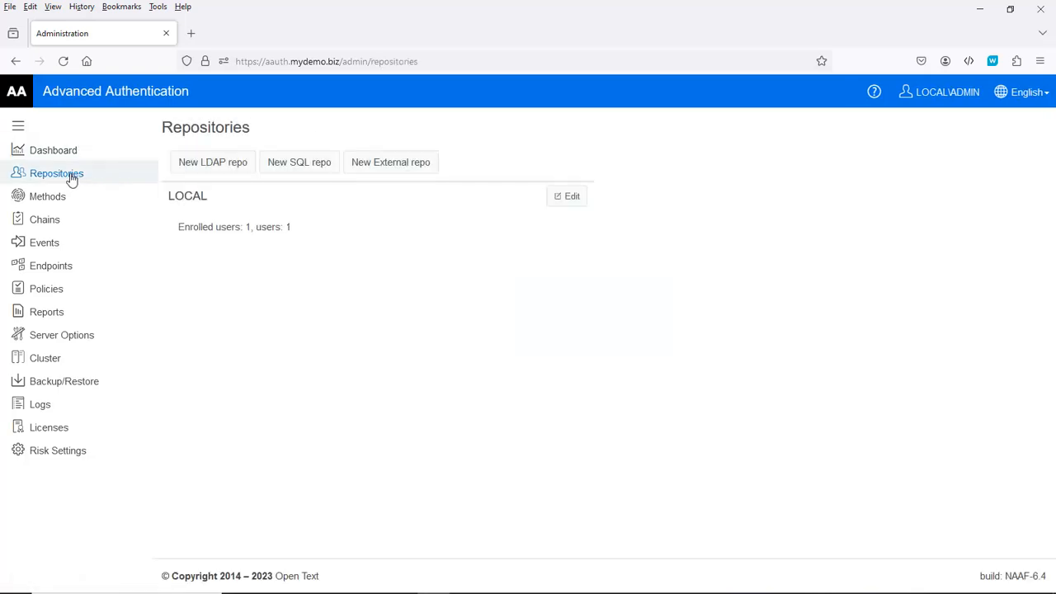
left_click(199, 168)
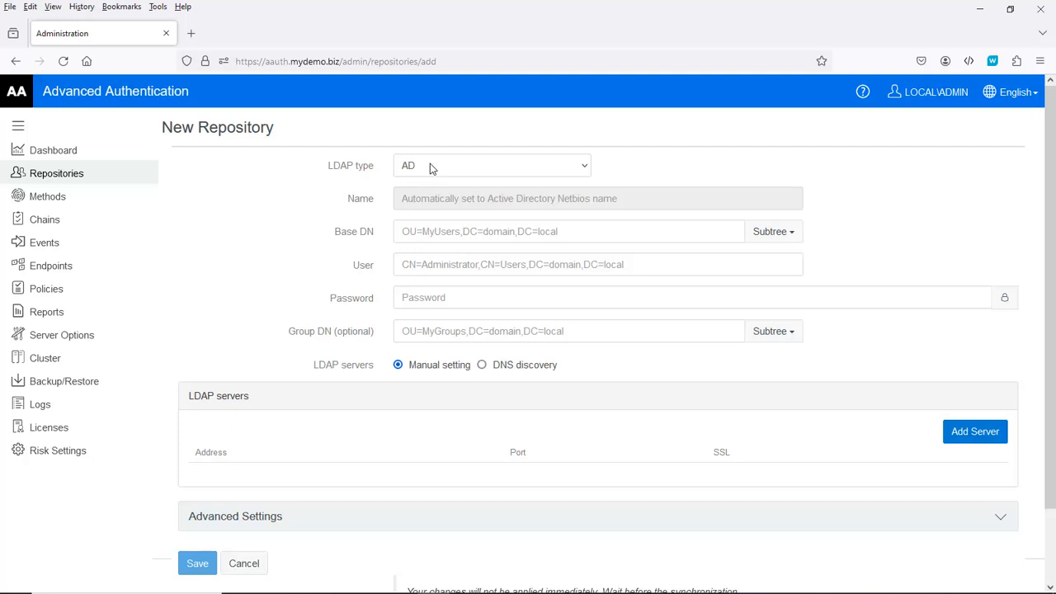
left_click(430, 165)
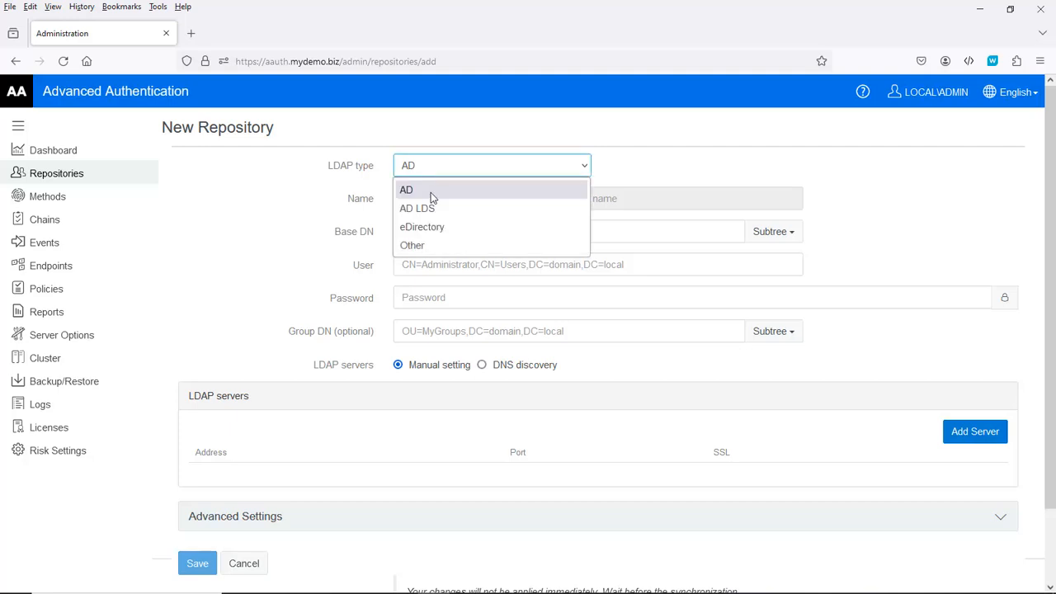
left_click(429, 228)
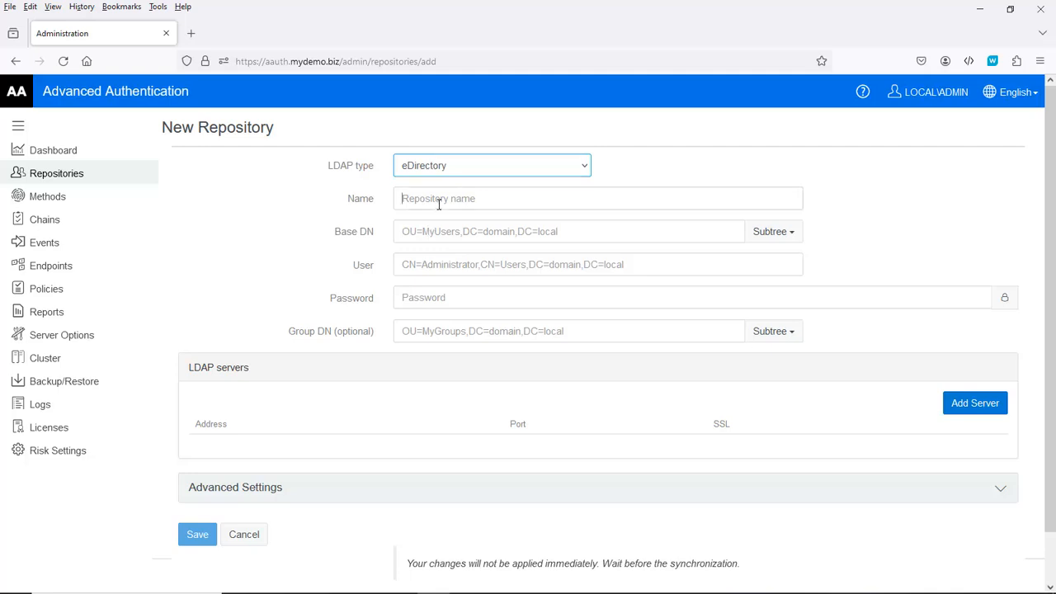
left_click(439, 204)
type("eDir")
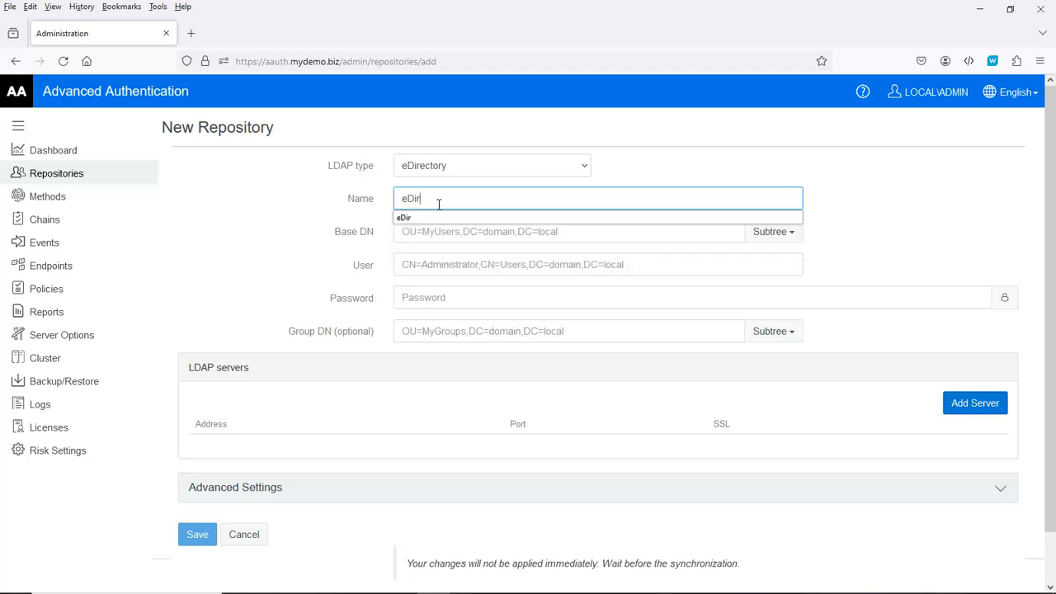
Step: Set the base DN to o=utopia and enter the suggested proxy bind user and its password
key("Tab")
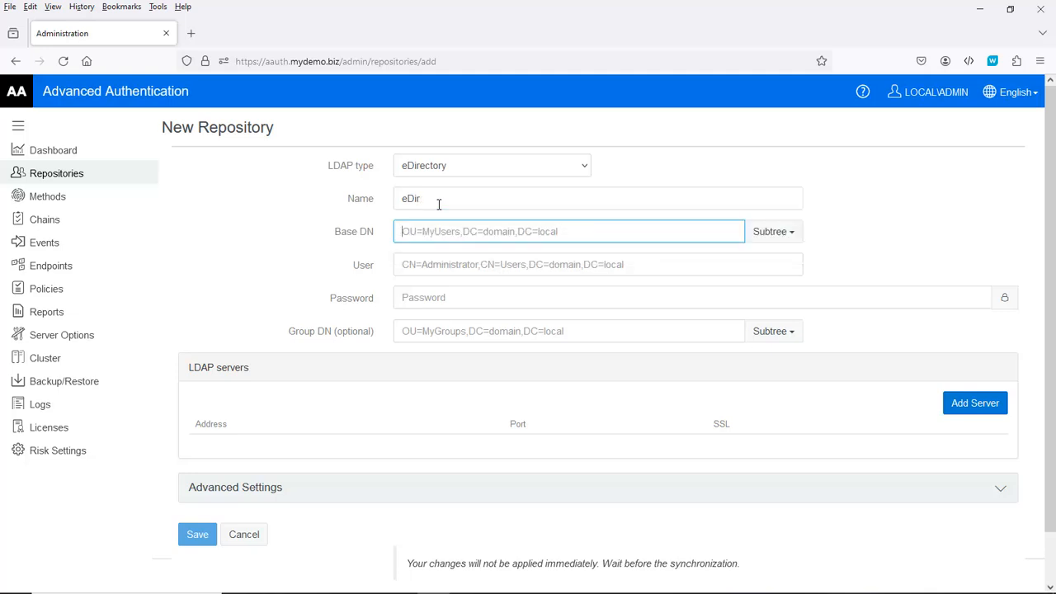
type("o")
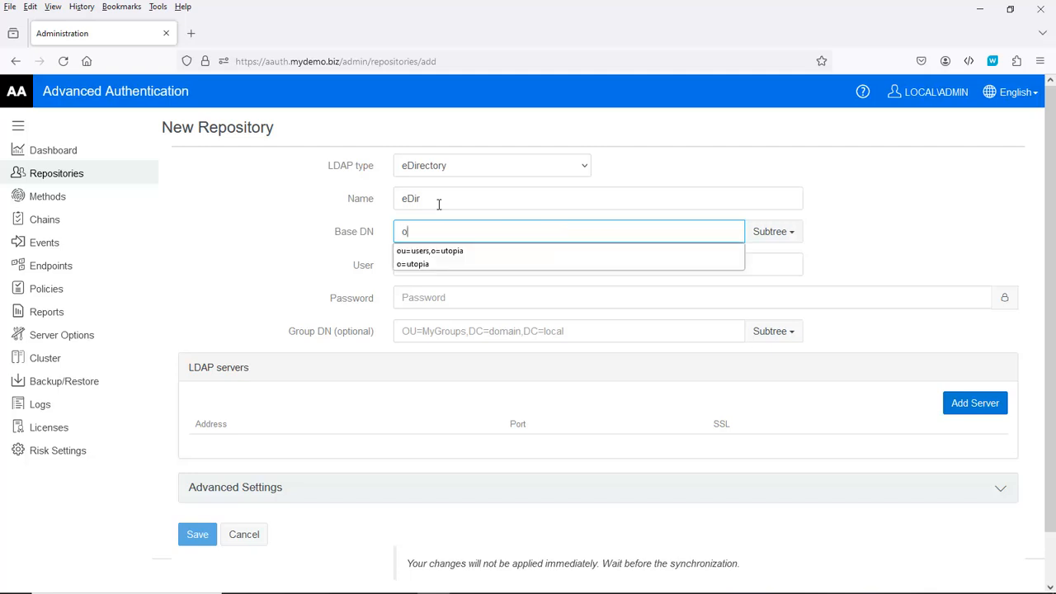
key("Down")
key("Down")
key("Return")
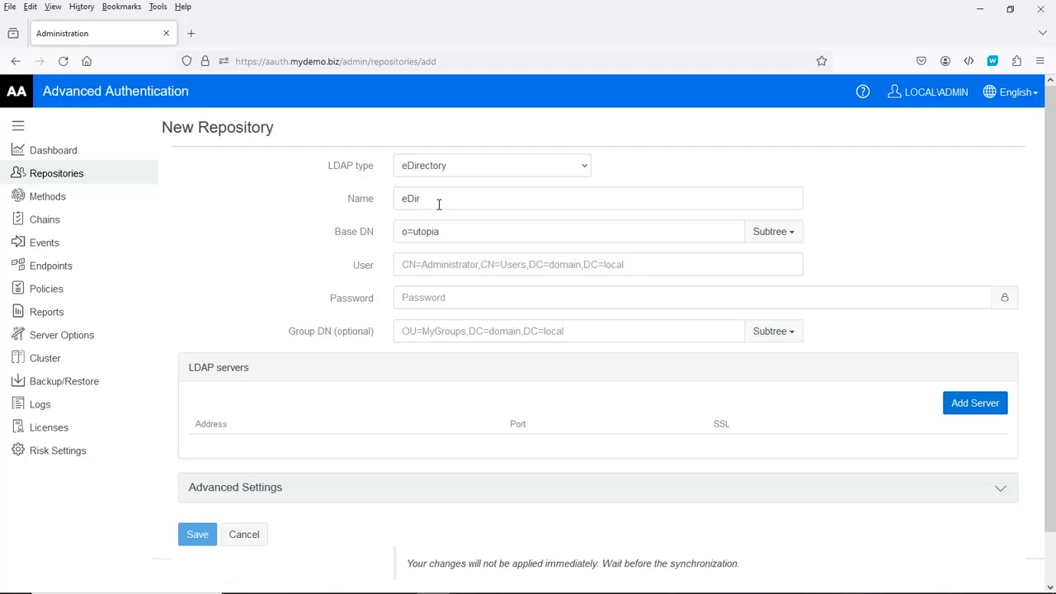
left_click(416, 263)
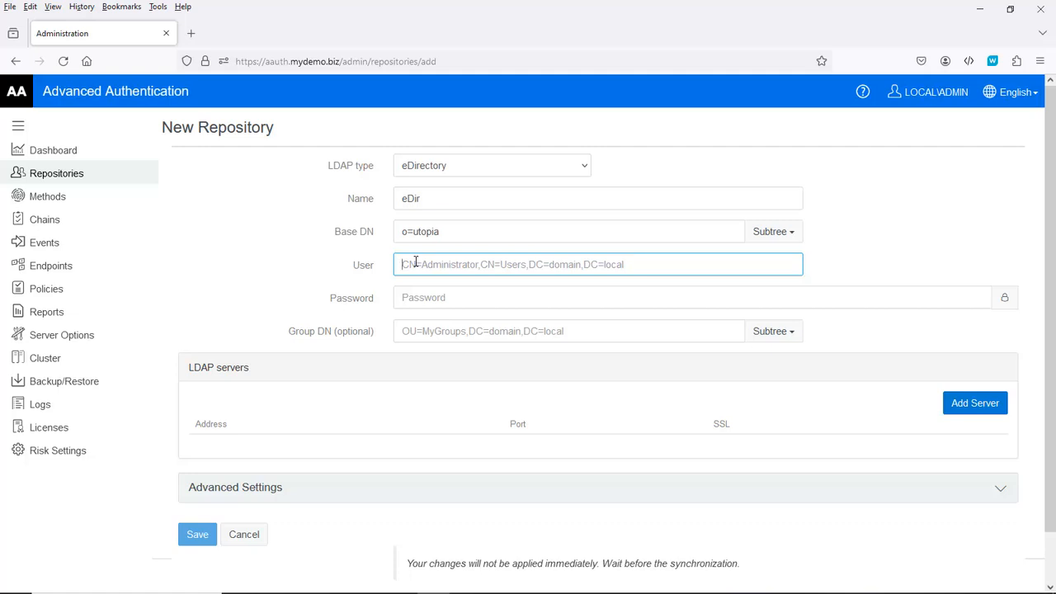
type("cn")
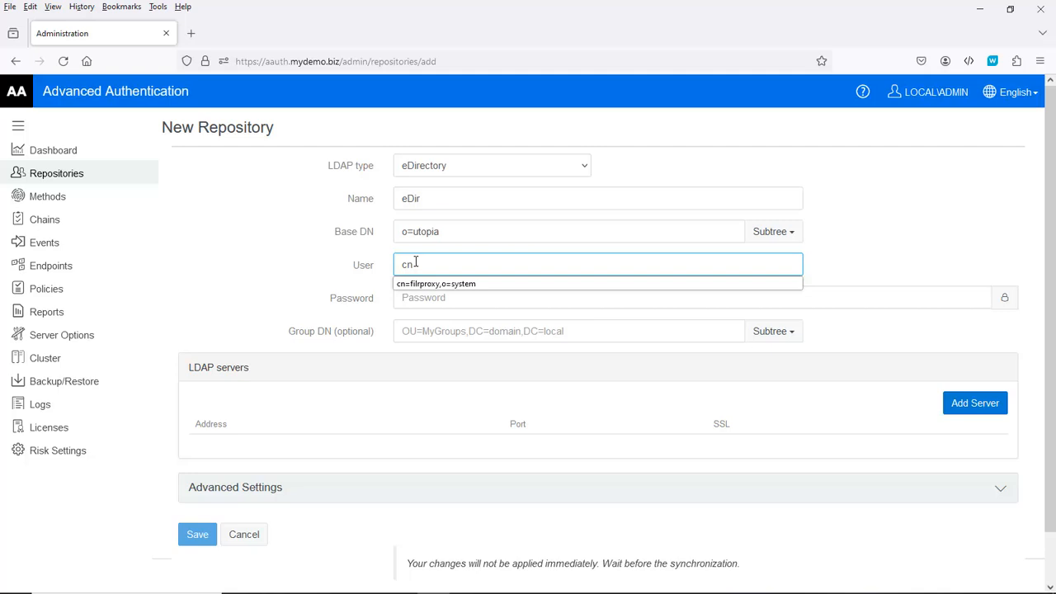
key("Down")
key("Tab")
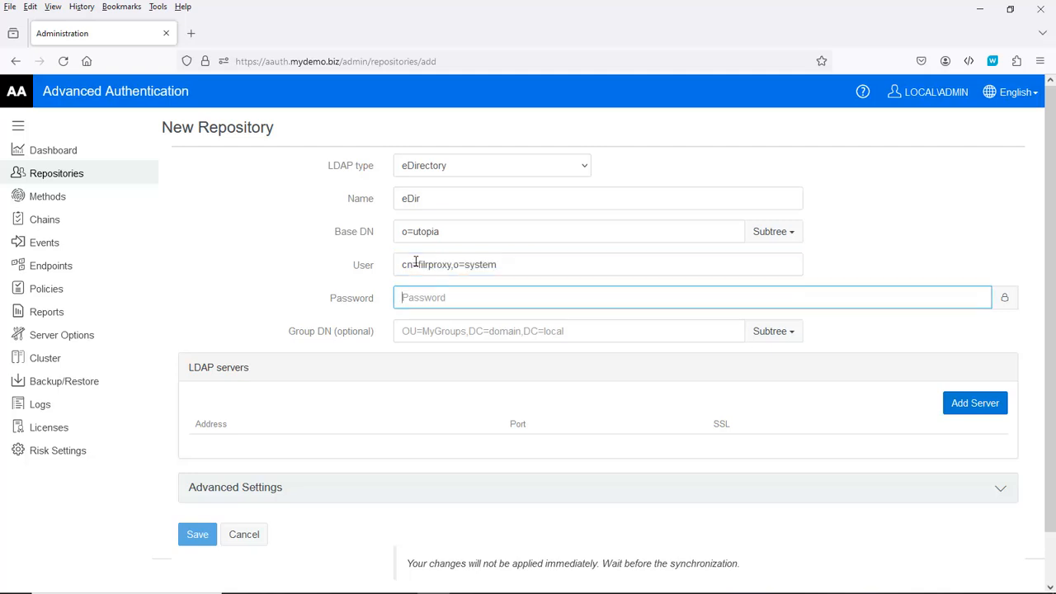
Step: Set the group DN to o=utopia
left_click(426, 332)
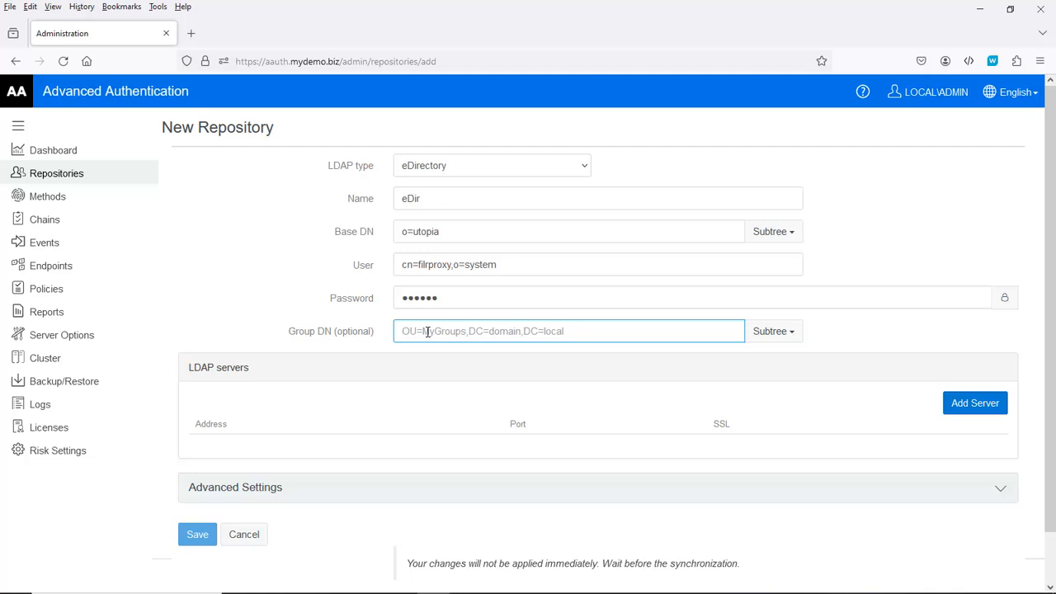
type("o")
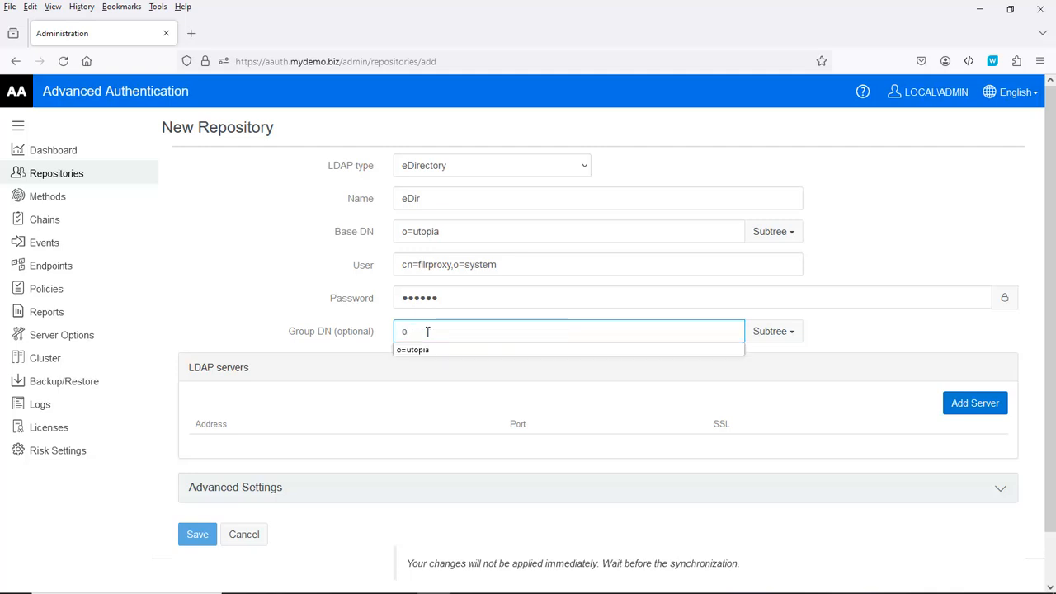
key("Down")
key("Return")
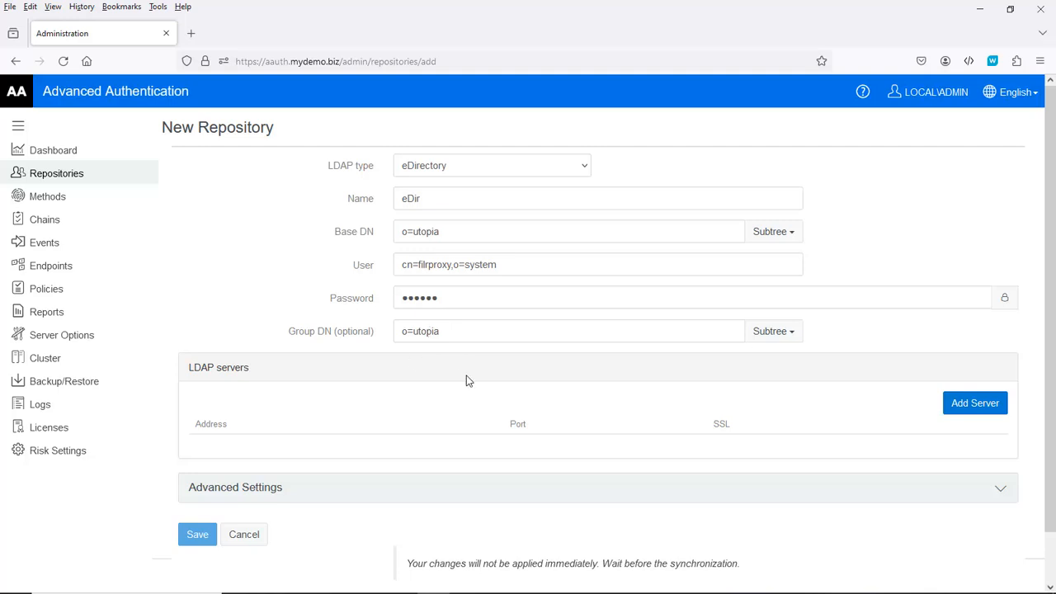
Step: Add LDAP server 172.17.2.23 on port 389 with SSL off
left_click(977, 405)
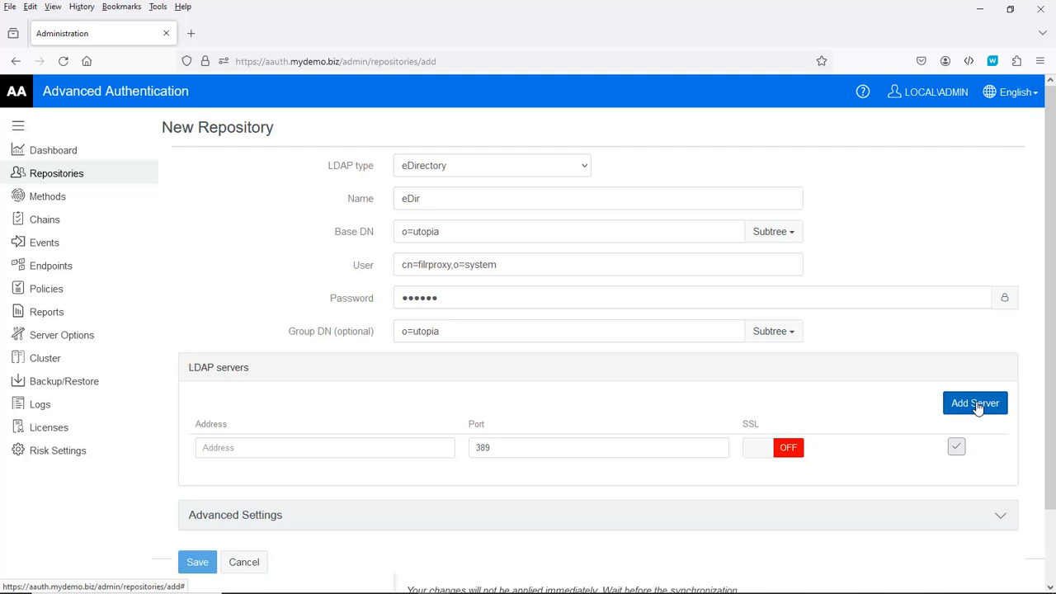
left_click(247, 446)
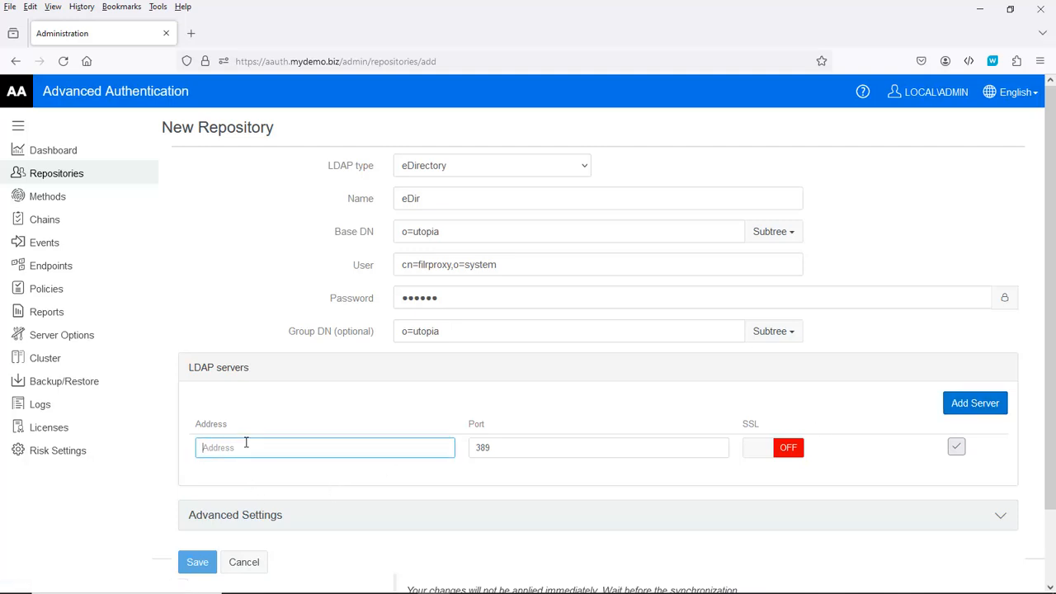
type("172")
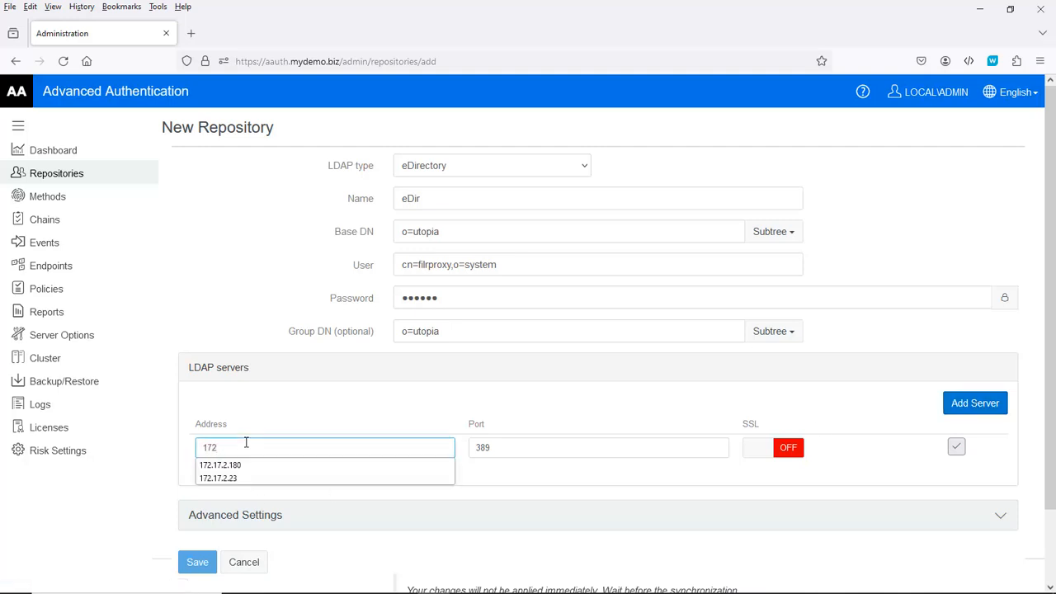
type(".17.2.2")
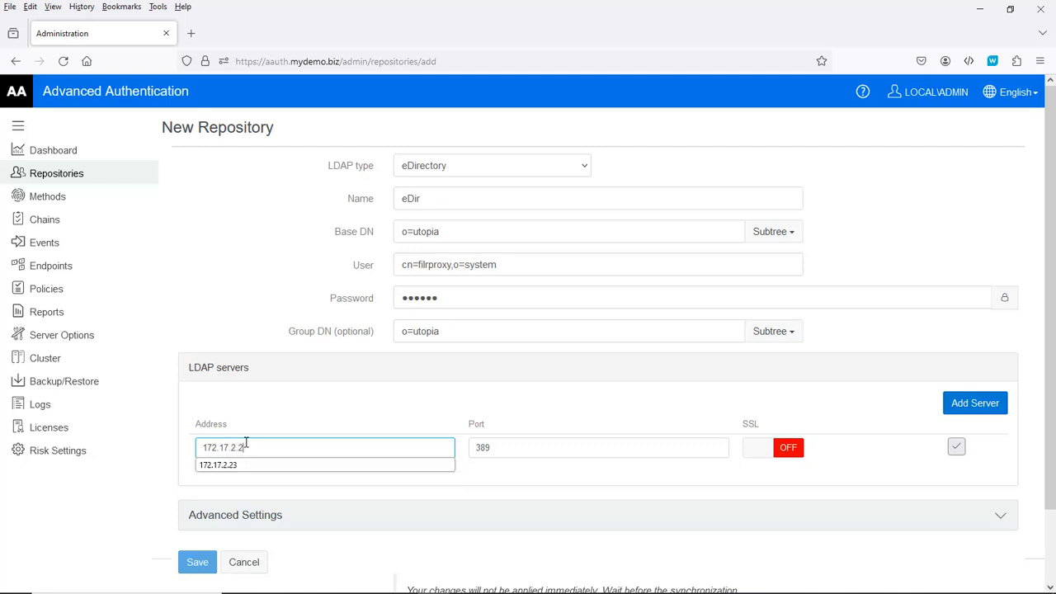
type("3")
key("Tab")
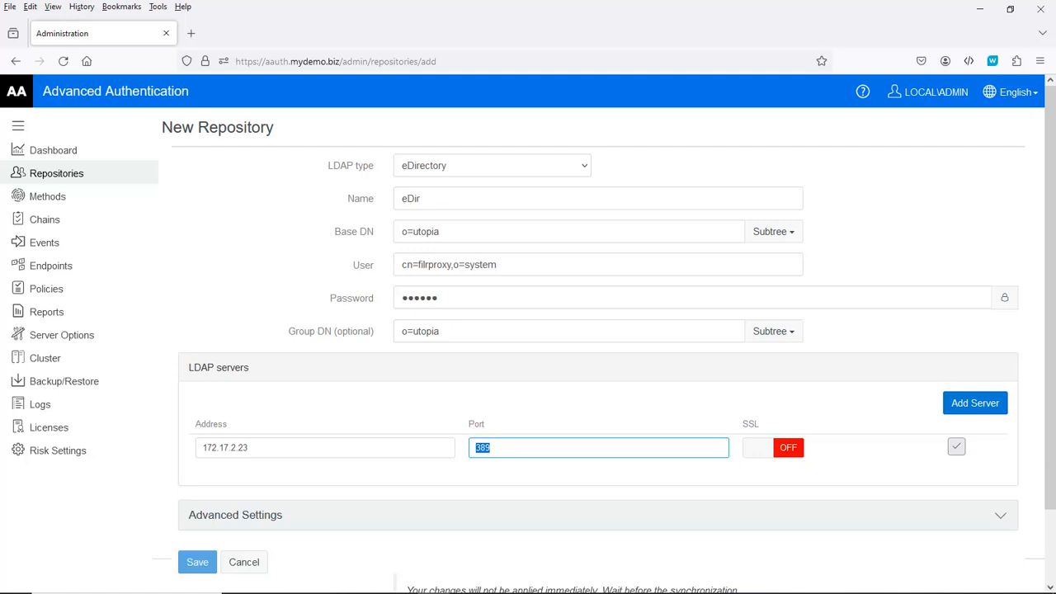
left_click(957, 448)
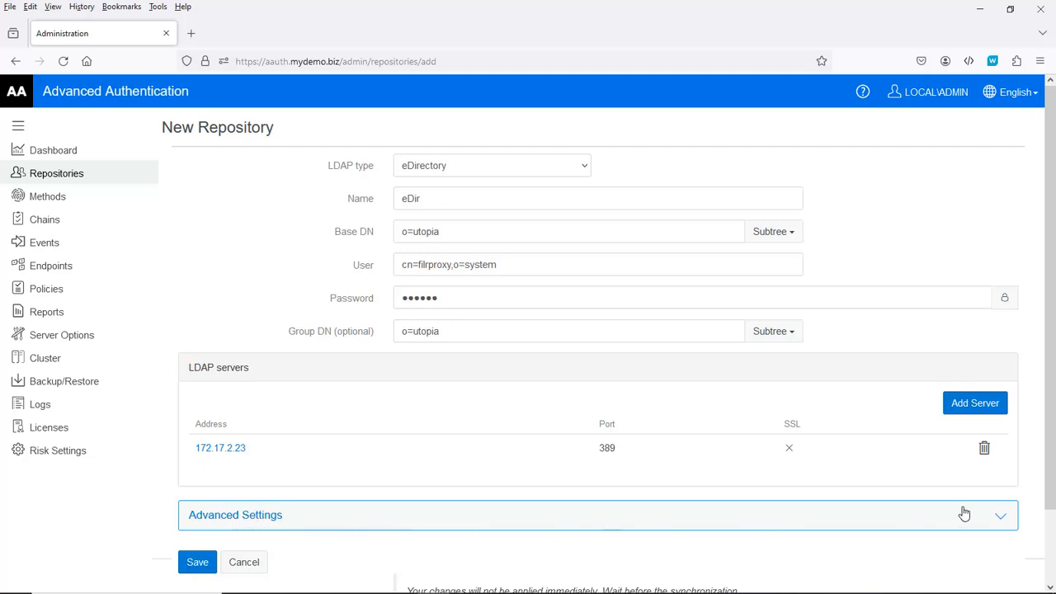
Step: Replace mobile with telephoneNumber as the cell phone attribute and save the eDir repository
left_click(1001, 517)
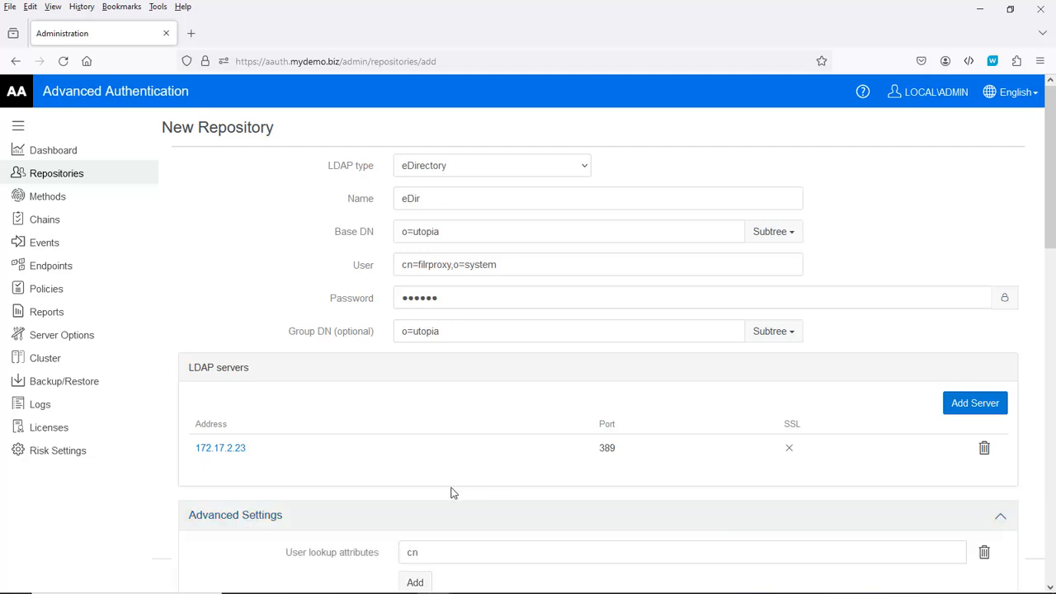
scroll(452, 489, "down", 4)
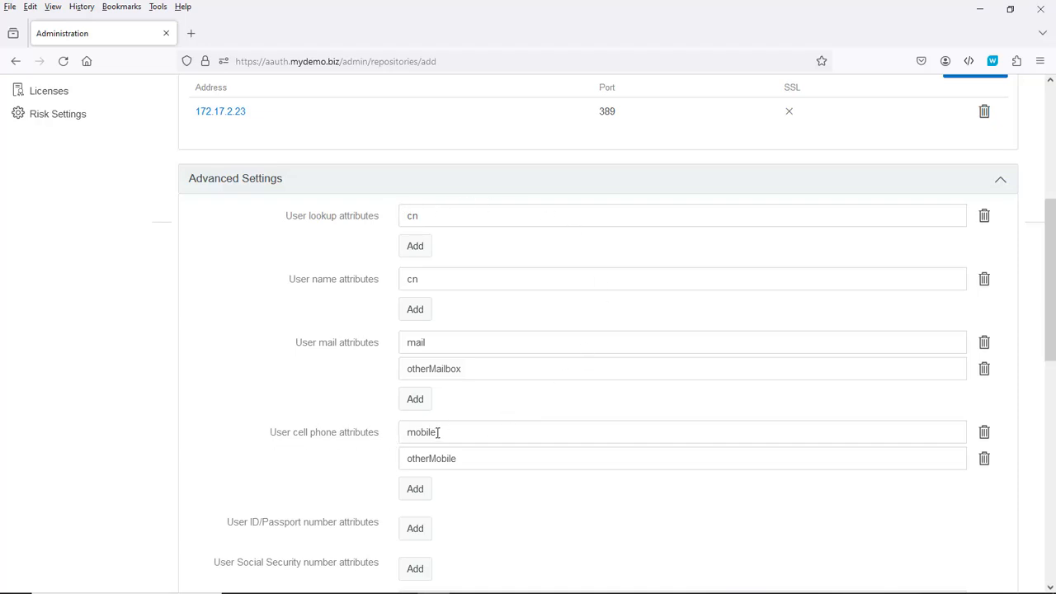
left_click_drag(437, 433, 371, 436)
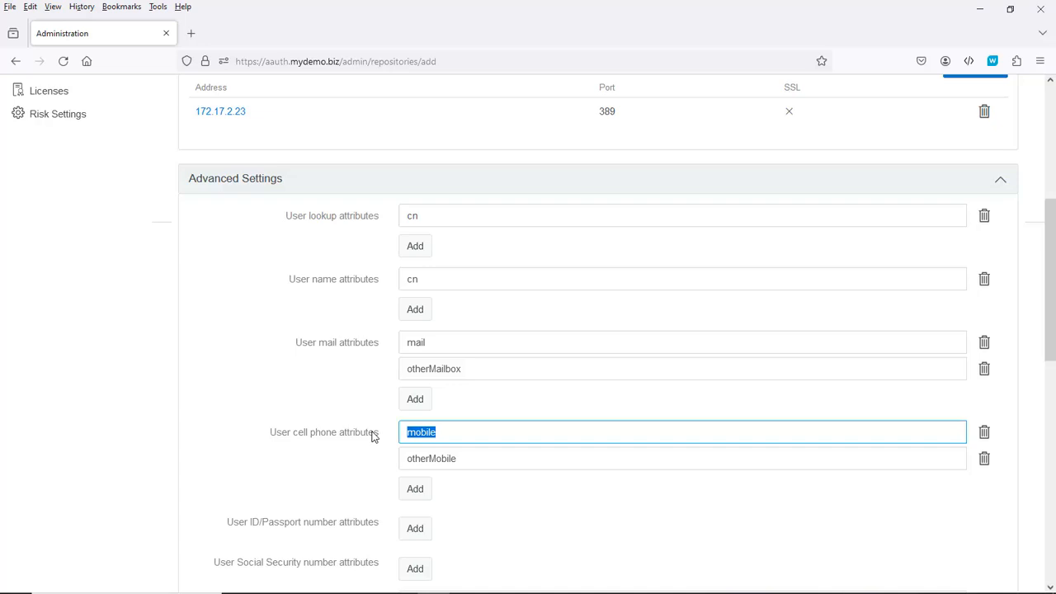
type("telephoneNumber")
left_click(488, 501)
scroll(478, 516, "down", 5)
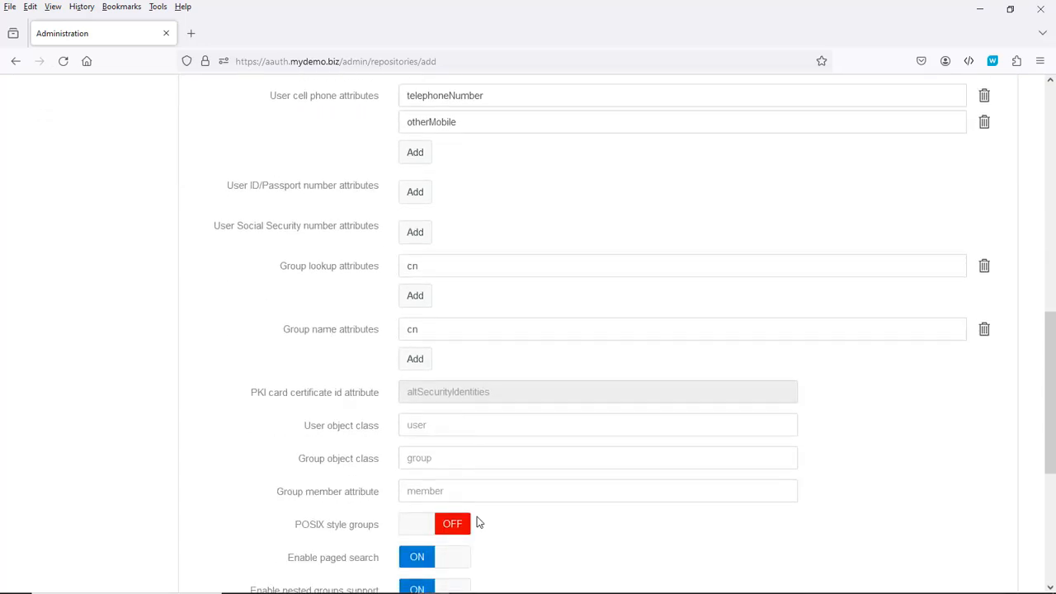
scroll(482, 523, "down", 5)
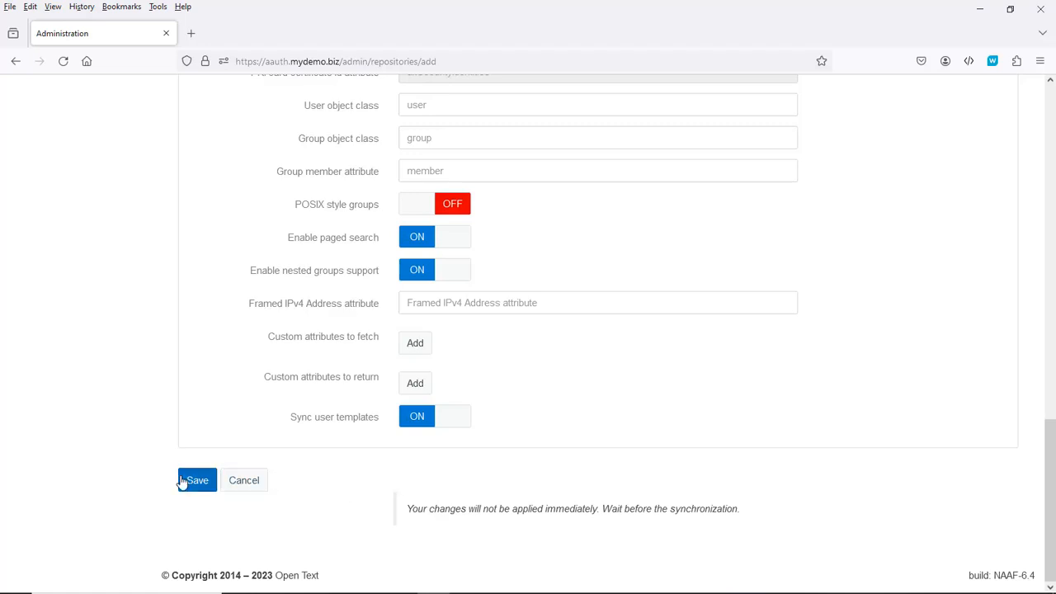
left_click(197, 482)
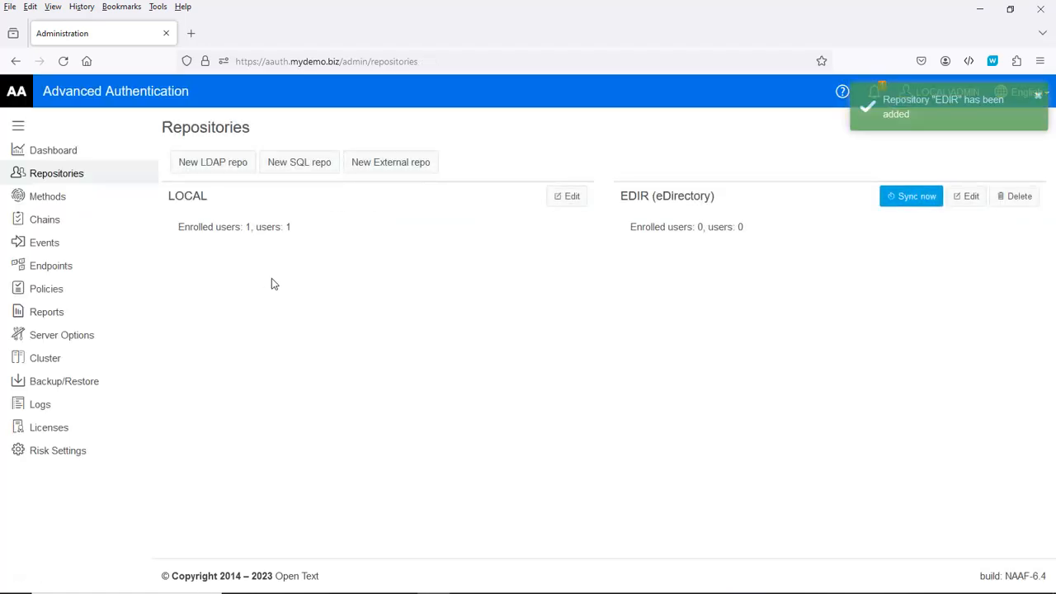
Step: Run a full synchronization of the EDIR repository and return to the Repositories list
left_click(968, 198)
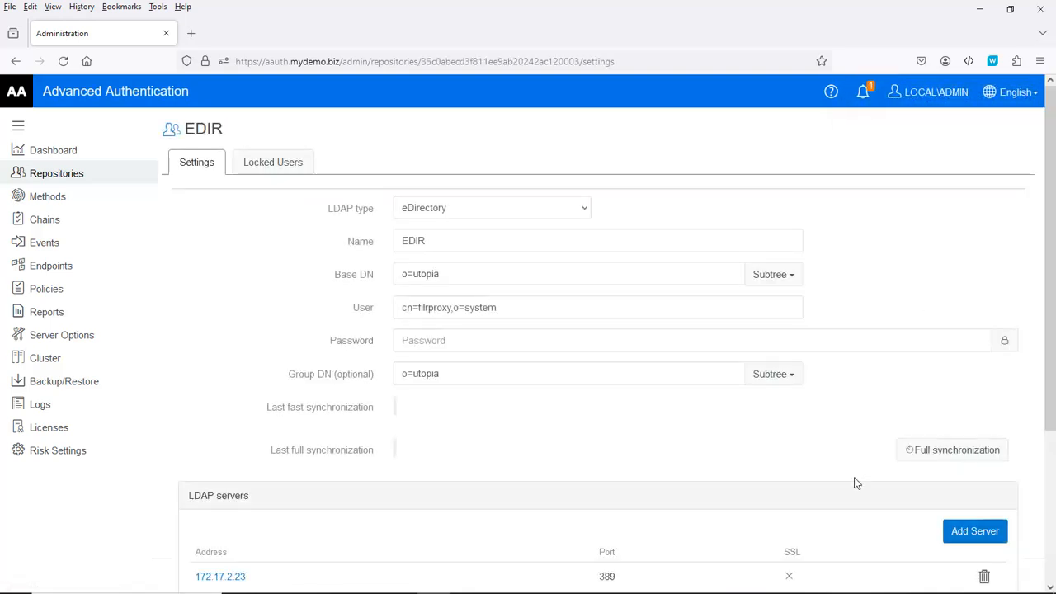
left_click(952, 452)
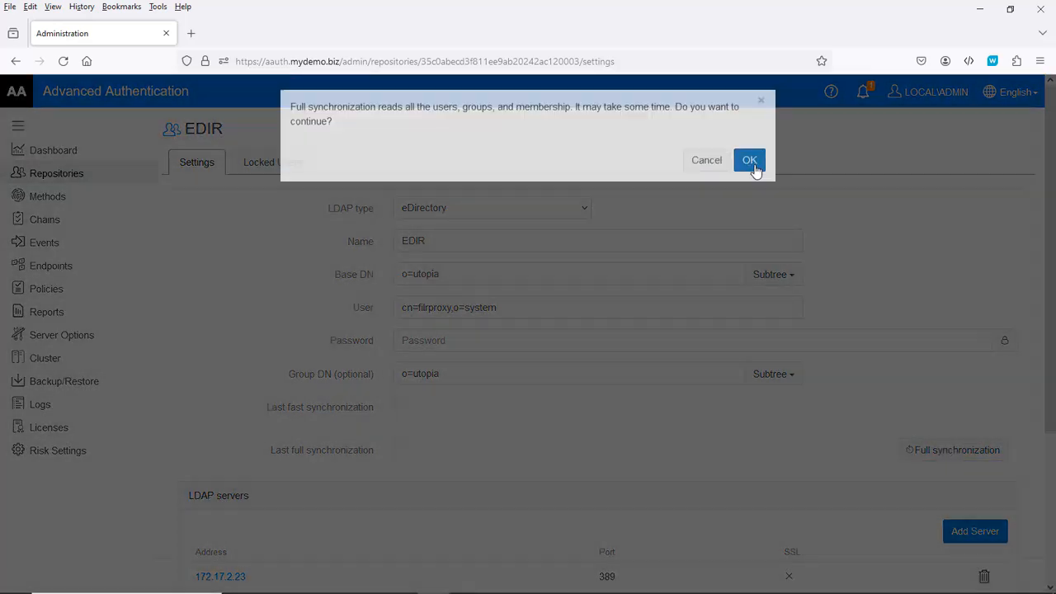
left_click(753, 166)
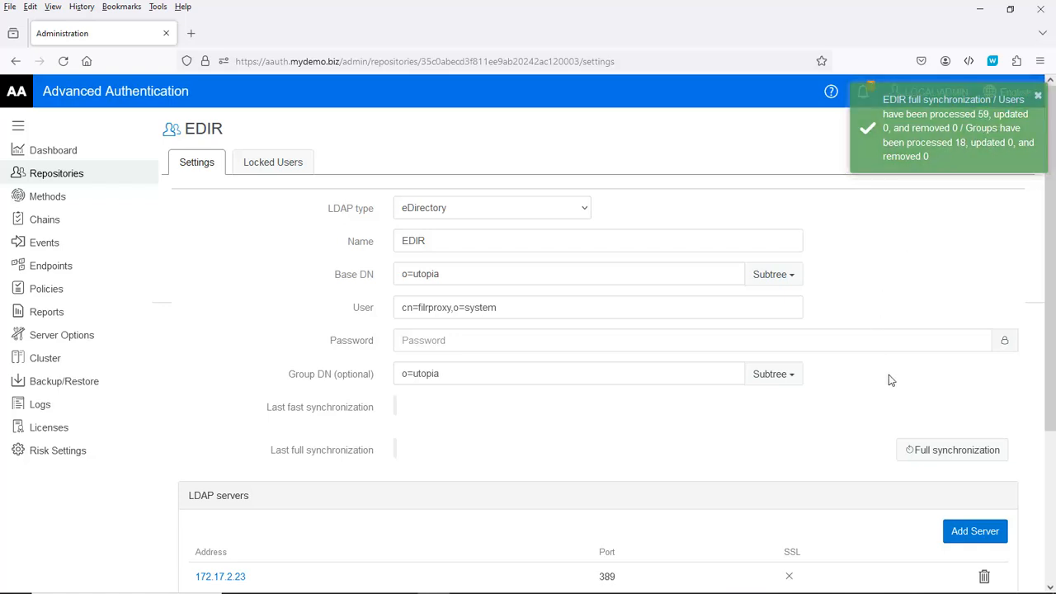
scroll(555, 334, "down", 5)
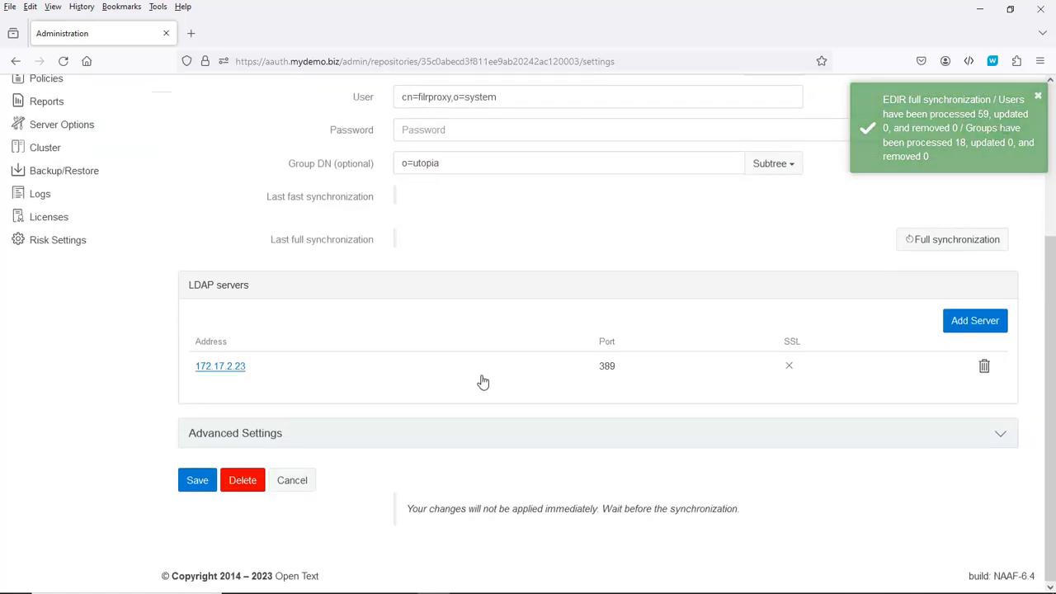
left_click(294, 482)
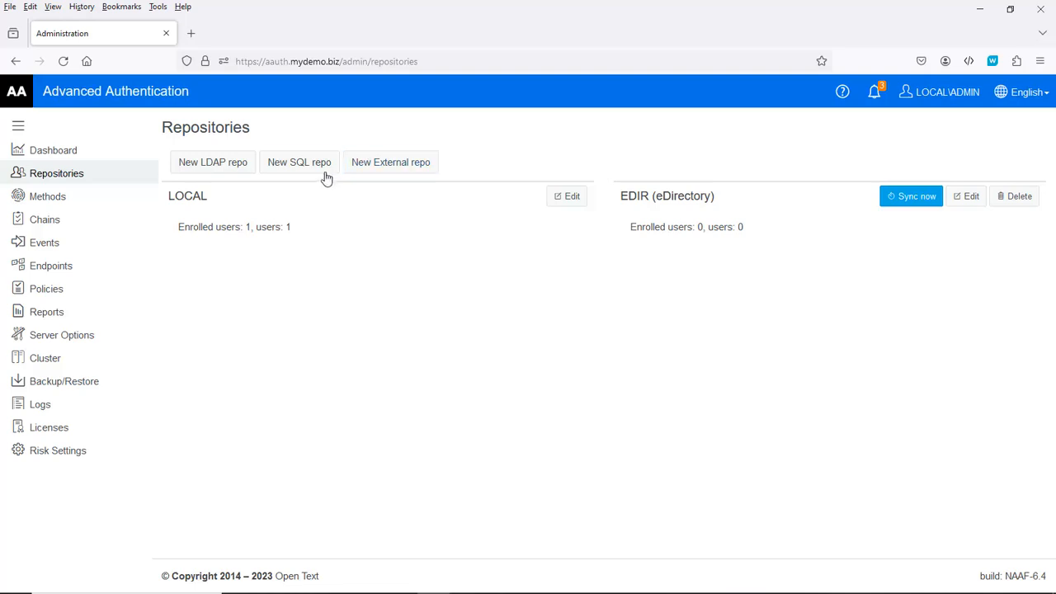
Step: Start a new SQL repository named External Users with database type POSTGRESQL
left_click(298, 163)
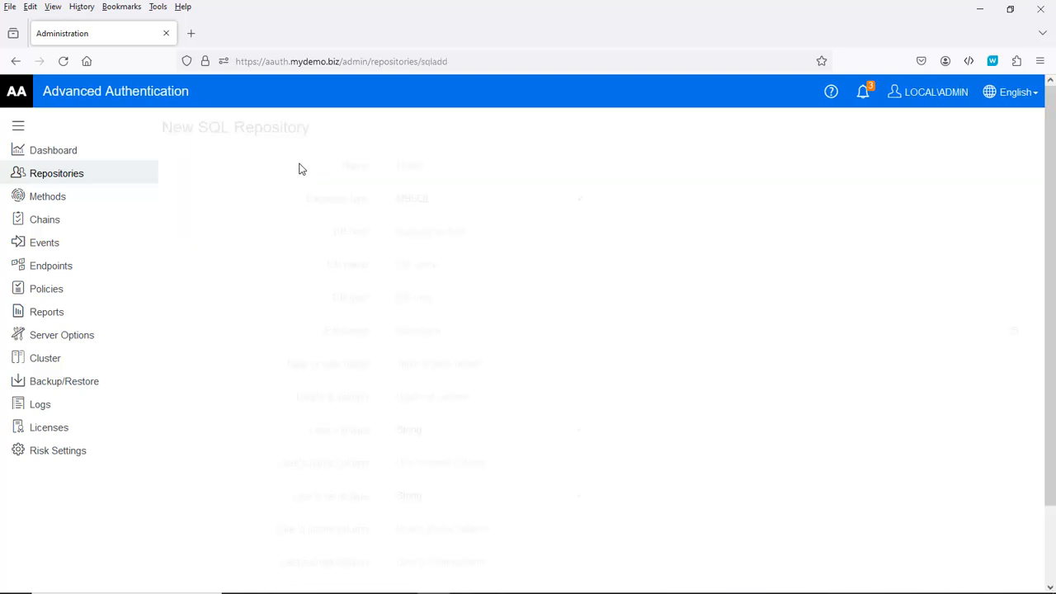
left_click(438, 163)
type("E")
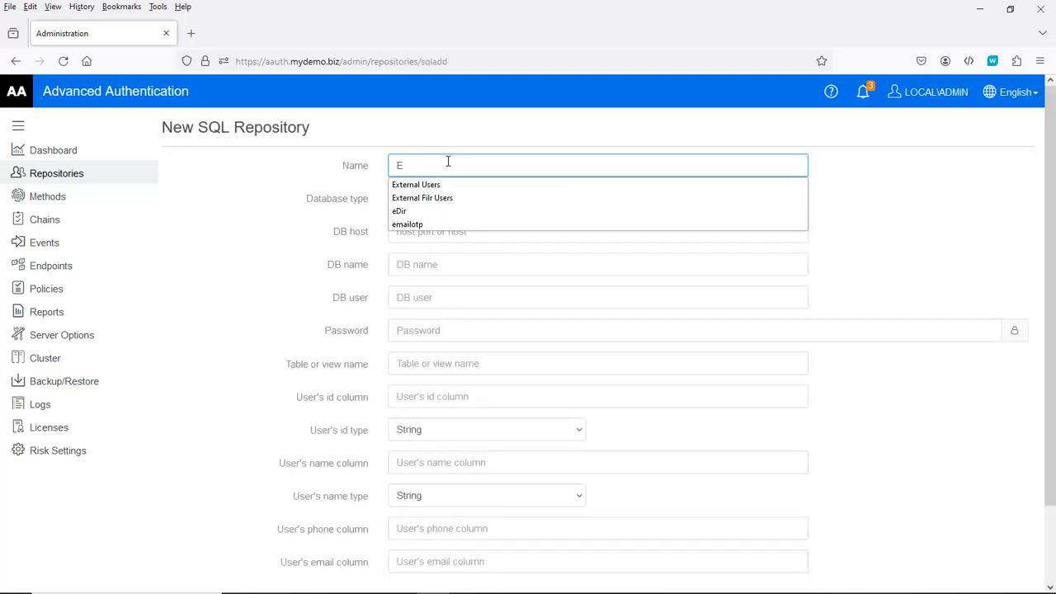
left_click(434, 186)
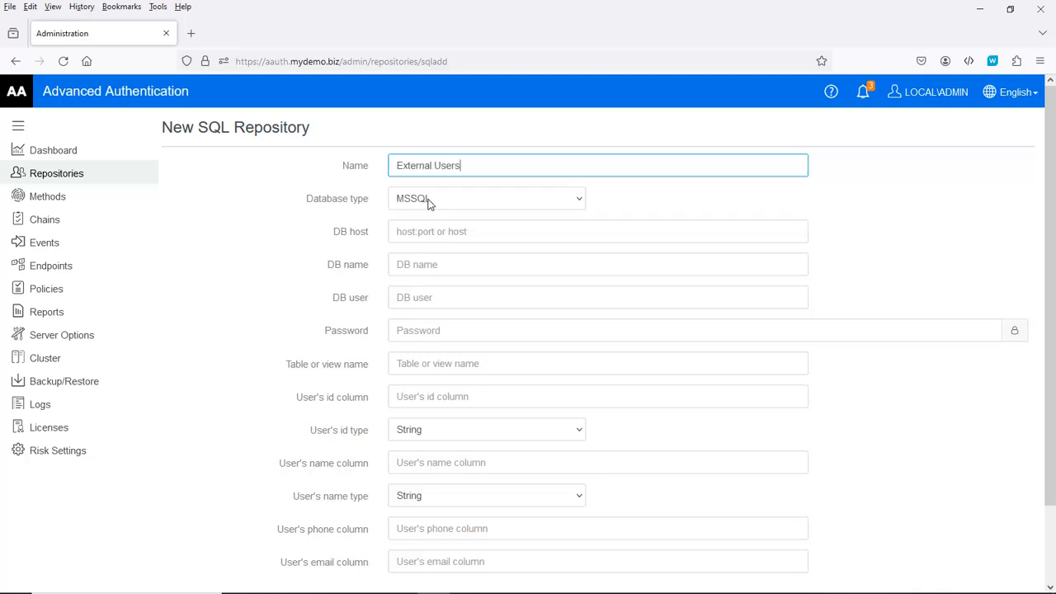
left_click(429, 202)
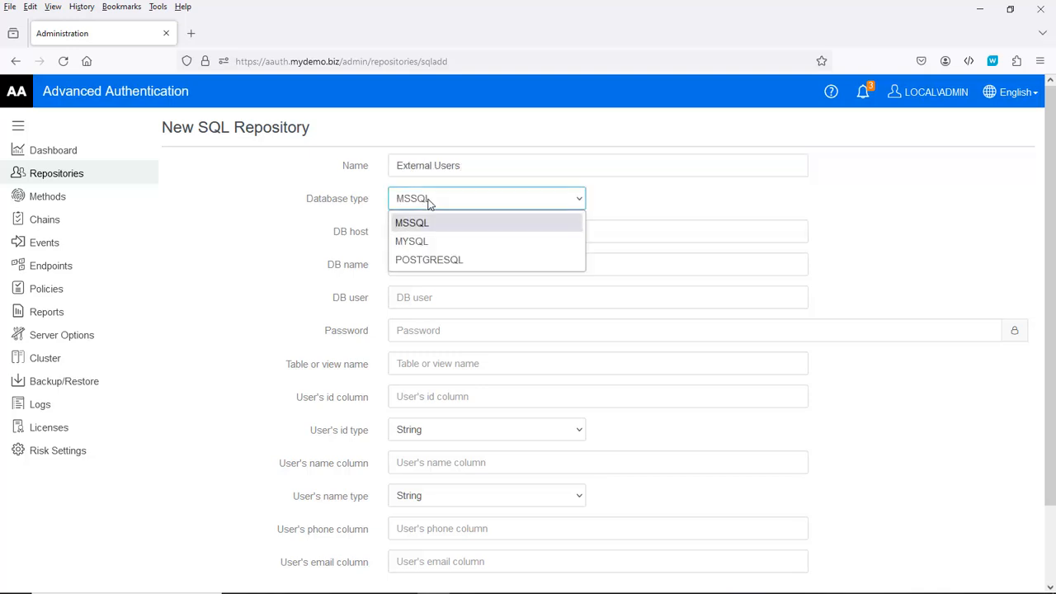
left_click(431, 258)
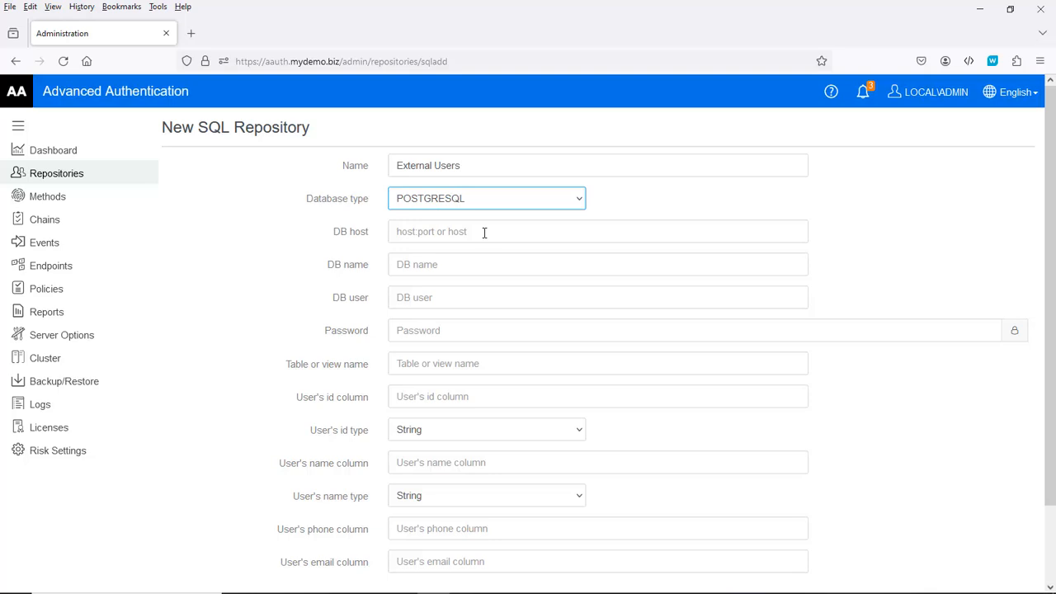
Step: Point it at host 172.17.2.79, database filr, user filr, and enter the database password
left_click(485, 233)
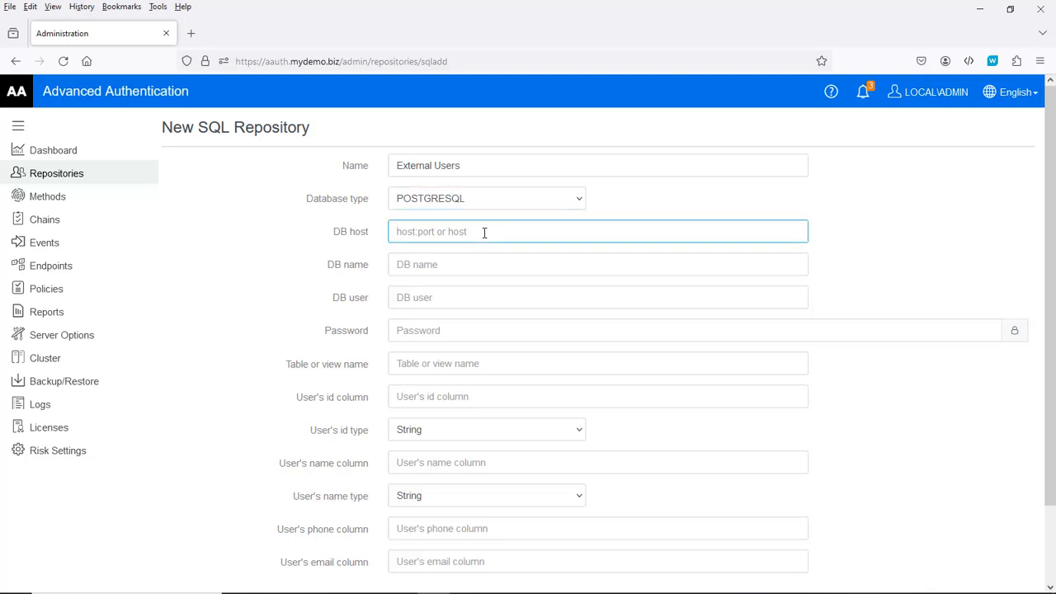
type("172")
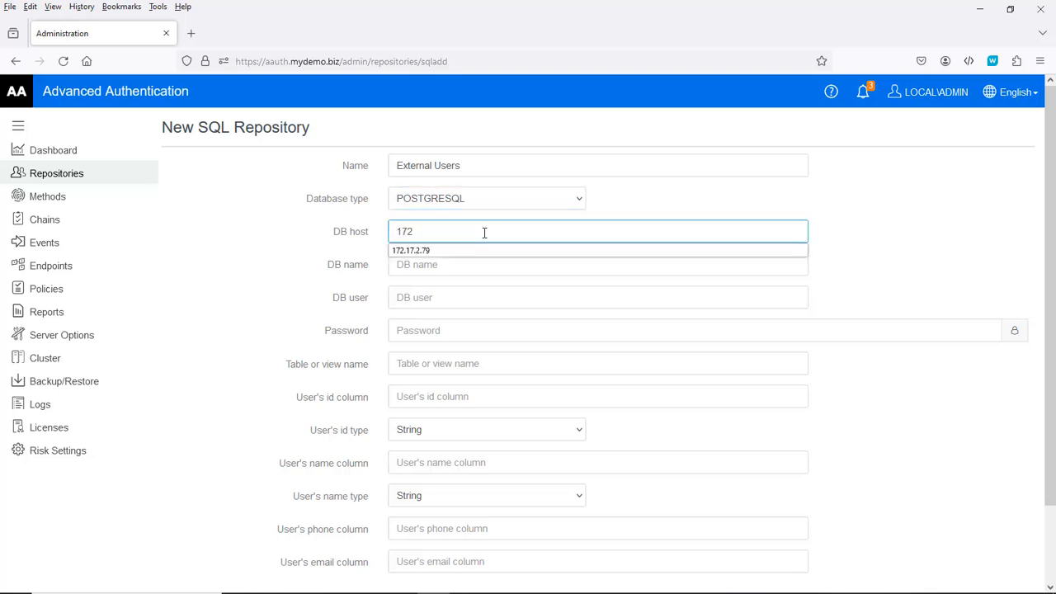
type(".17.")
type("2.79")
key("Escape")
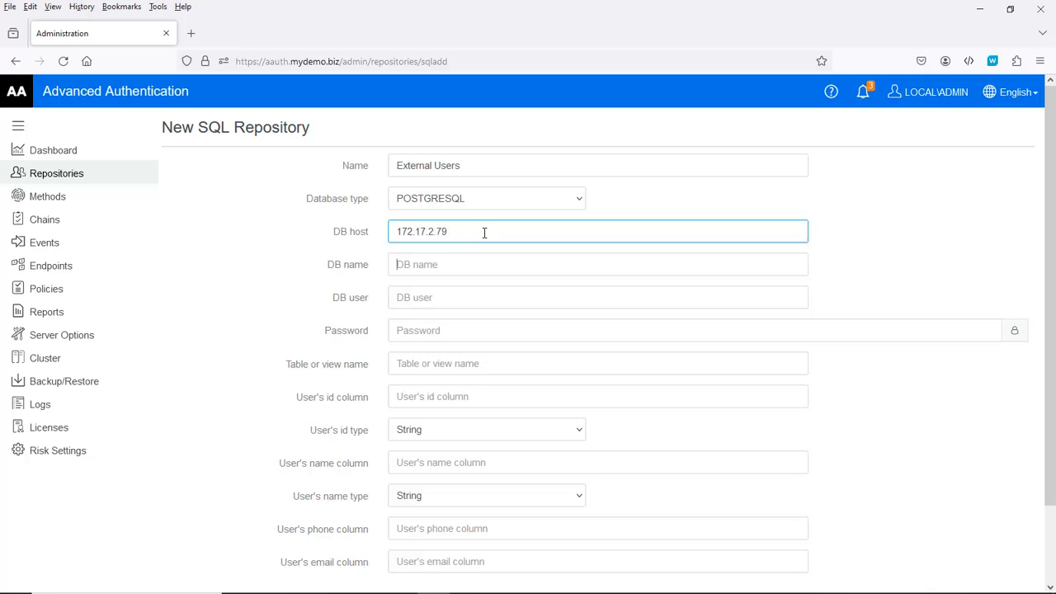
key("Tab")
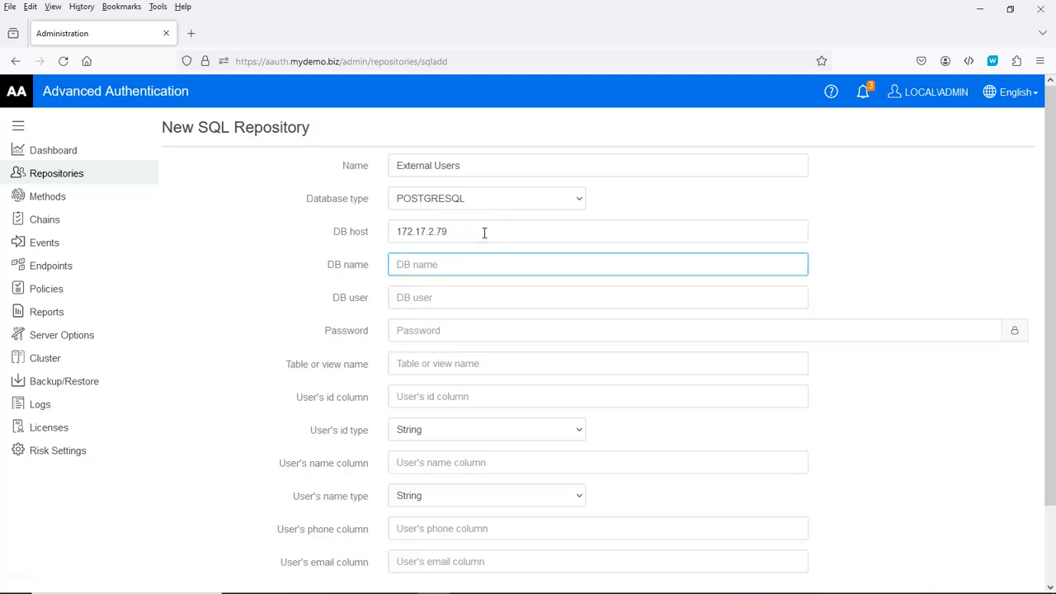
type("filr")
key("Tab")
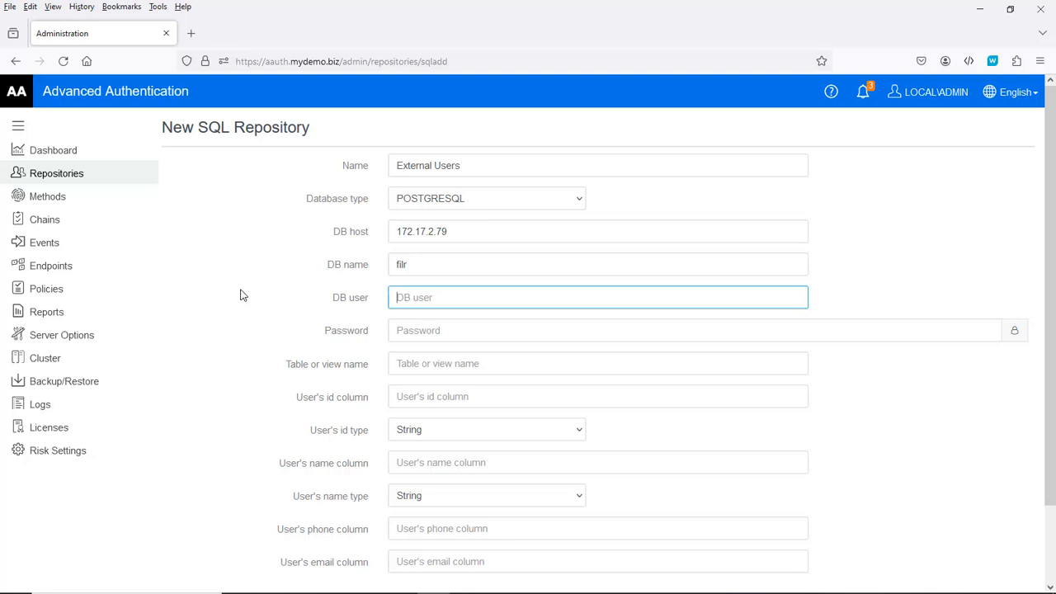
type("F")
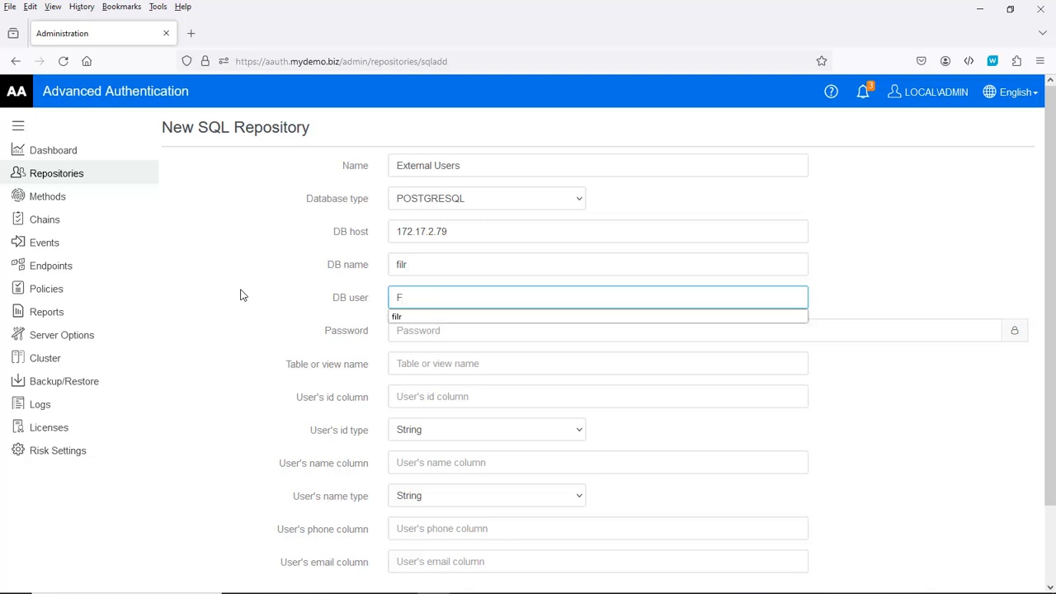
key("BackSpace")
type("filr")
key("Tab")
type("•")
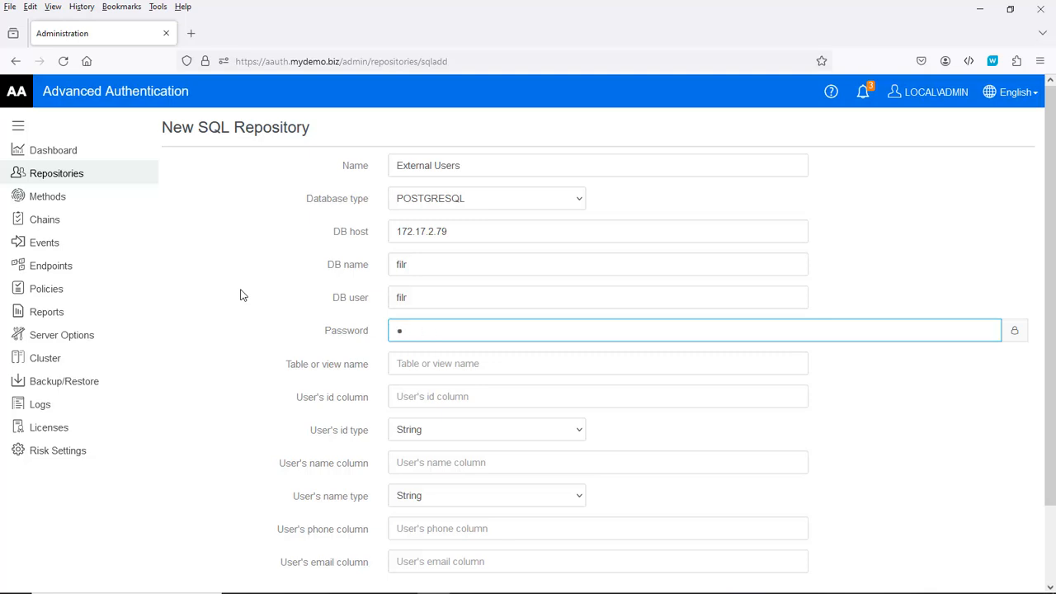
type("•••••")
Step: Set table ss_principals with user id column id of type Integer
key("Tab")
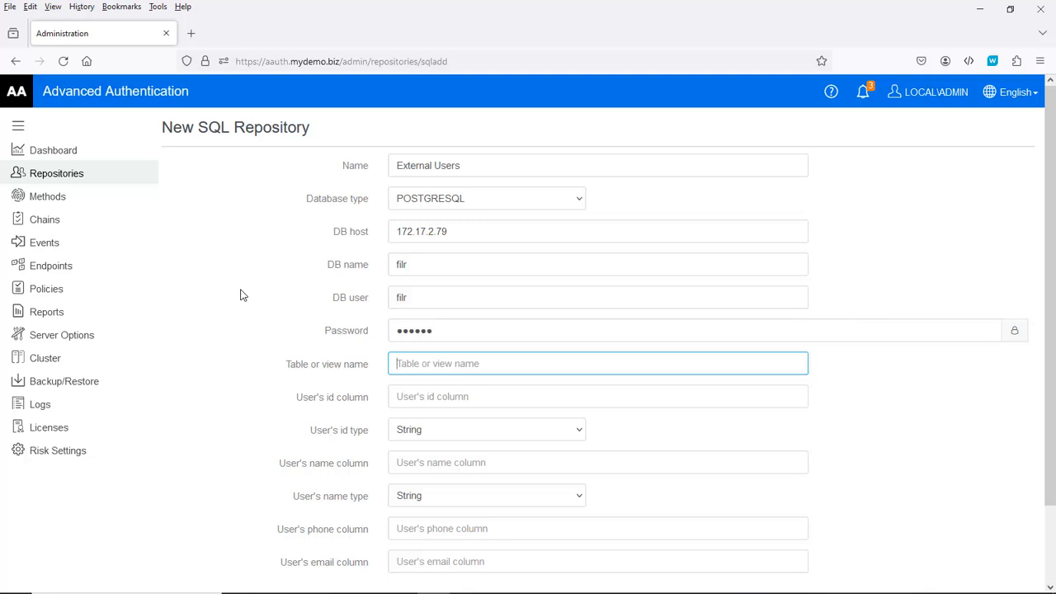
type("ss")
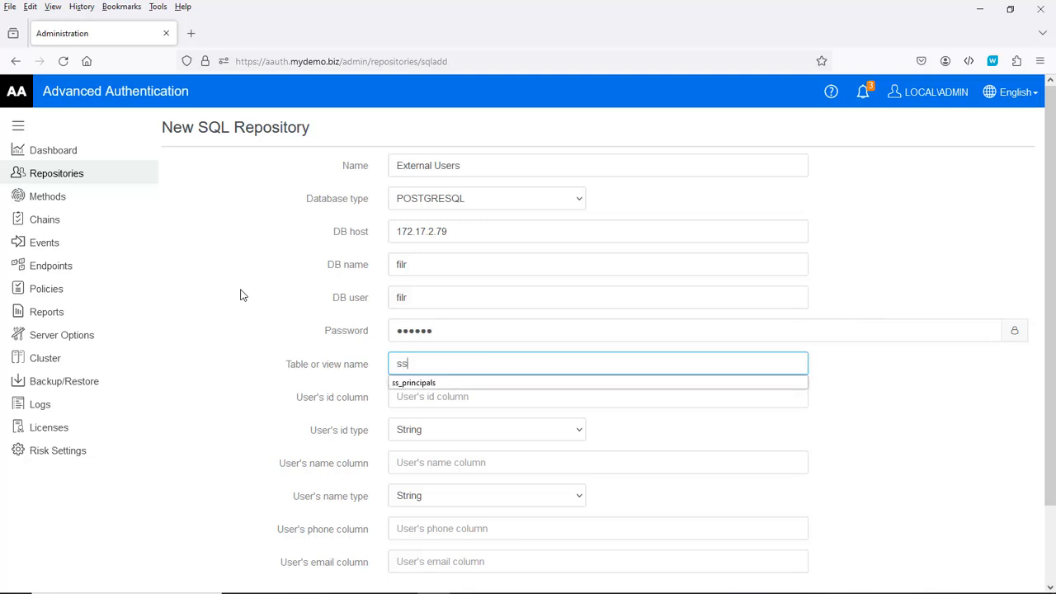
key("Down")
key("Return")
key("Tab")
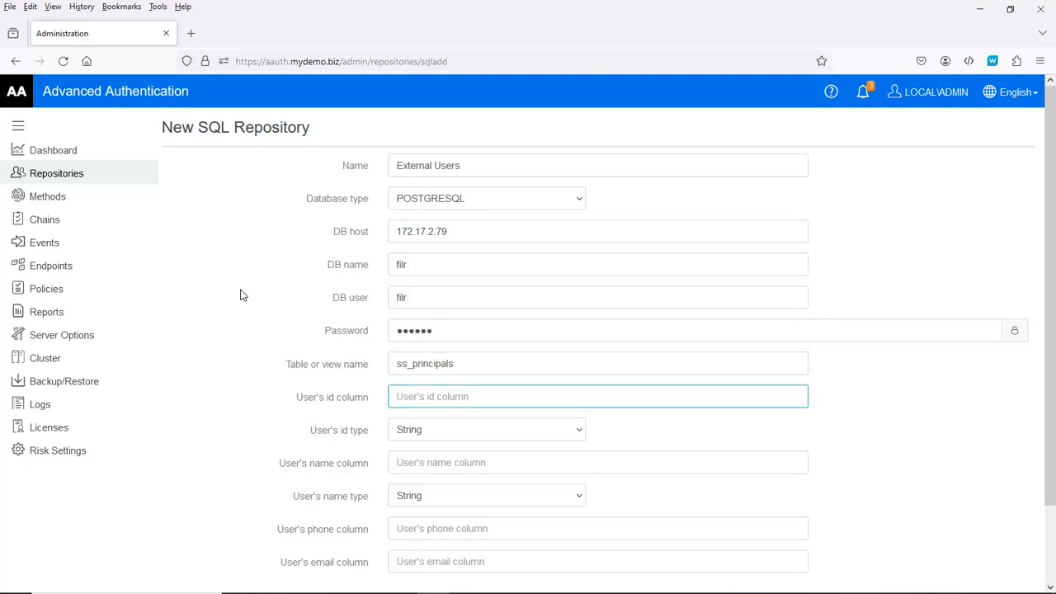
type("id")
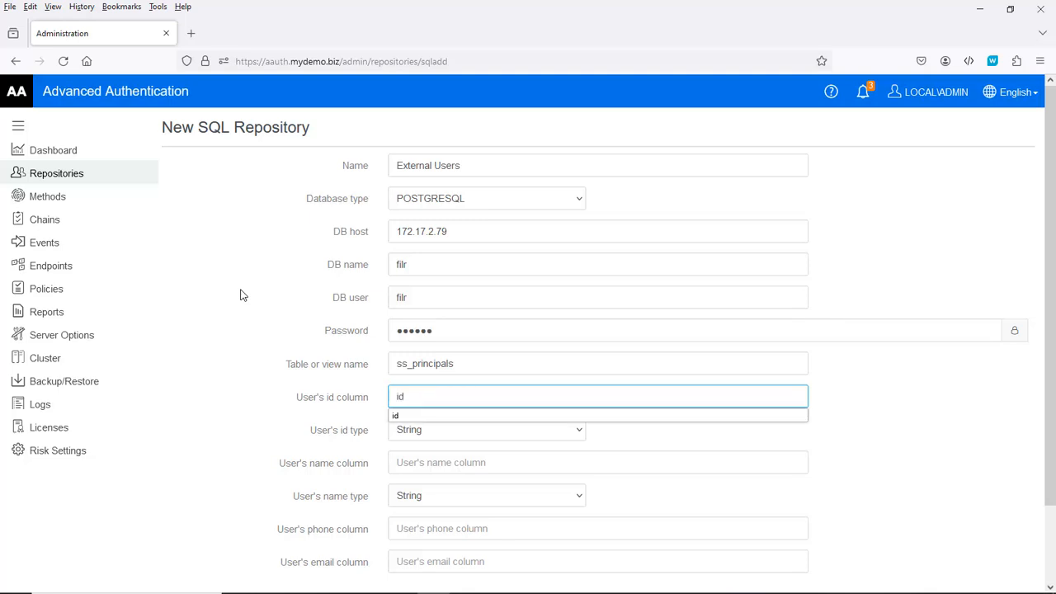
key("Tab")
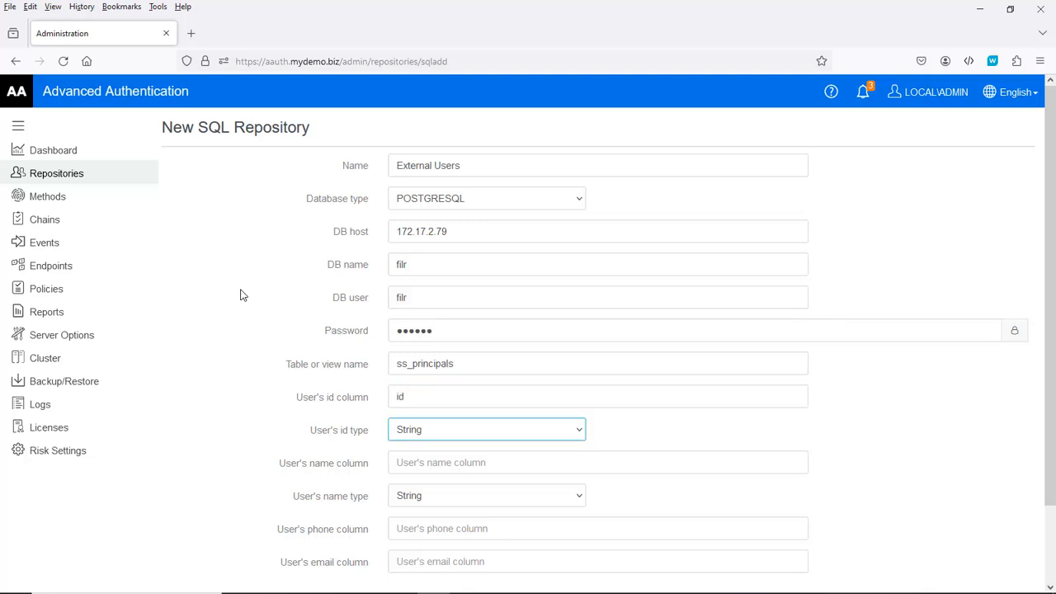
key("Down")
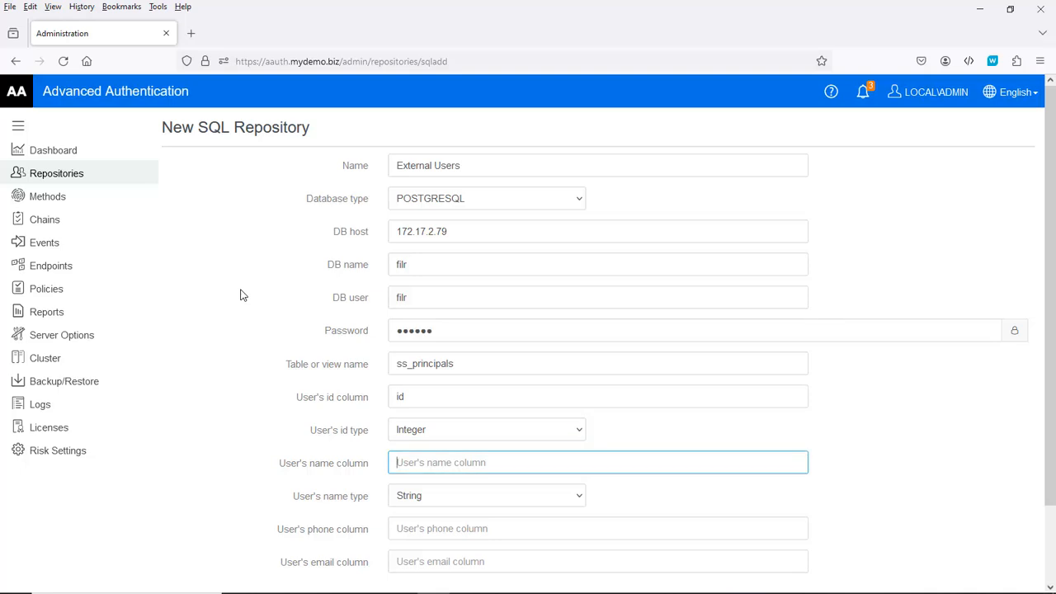
Step: Map the name column to emailaddress, phone to phone, and email to emailaddress
type("em")
key("Down")
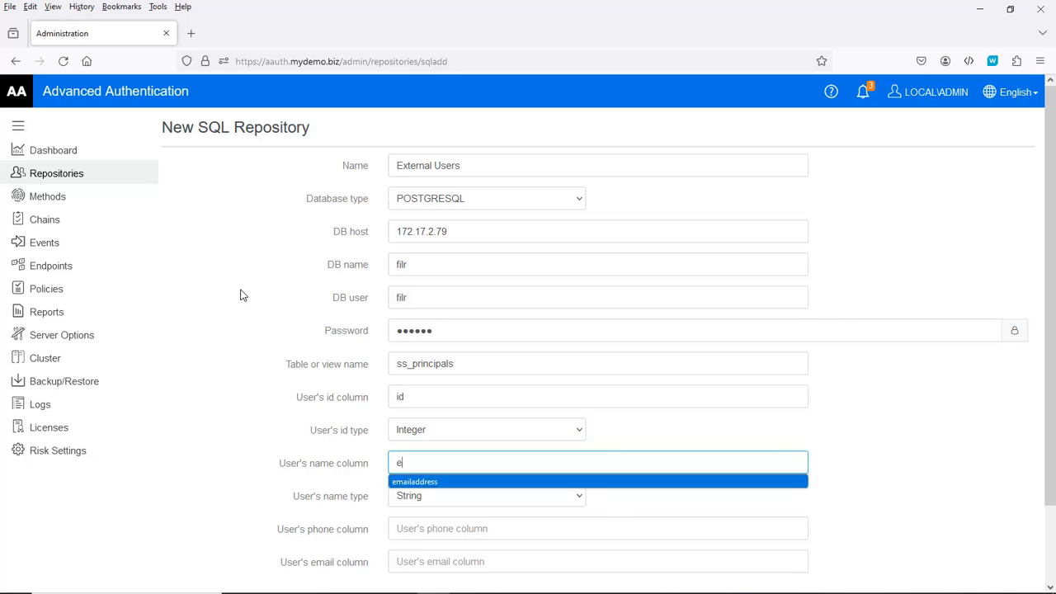
key("Return")
key("Tab")
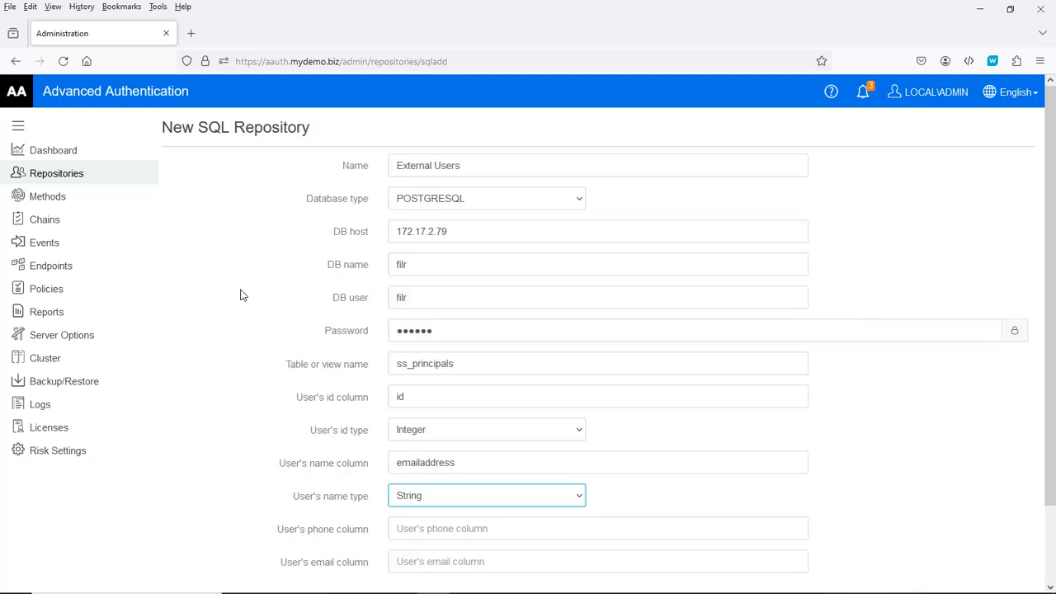
key("Tab")
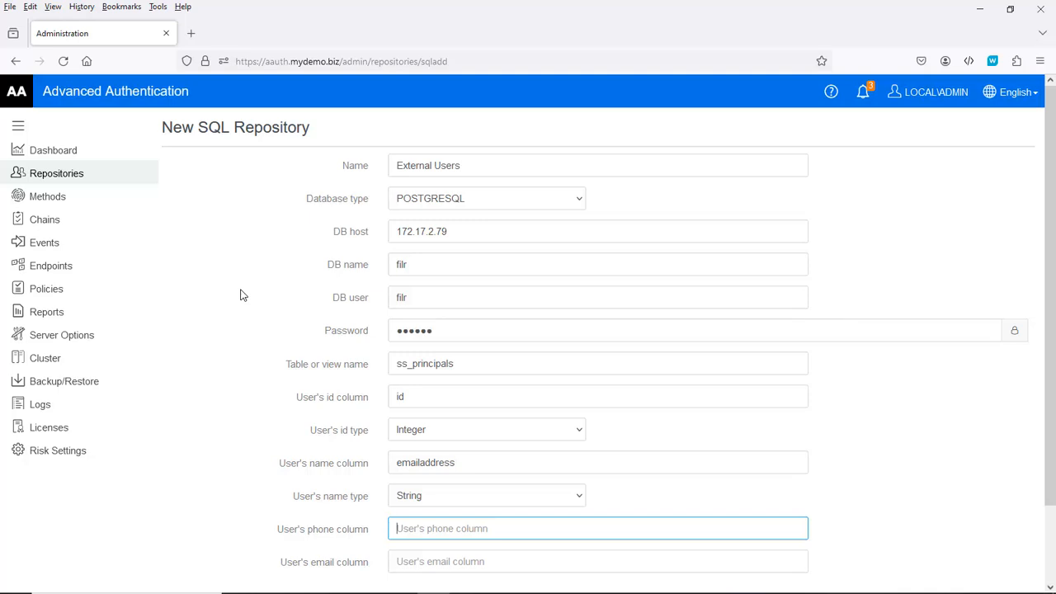
type("p")
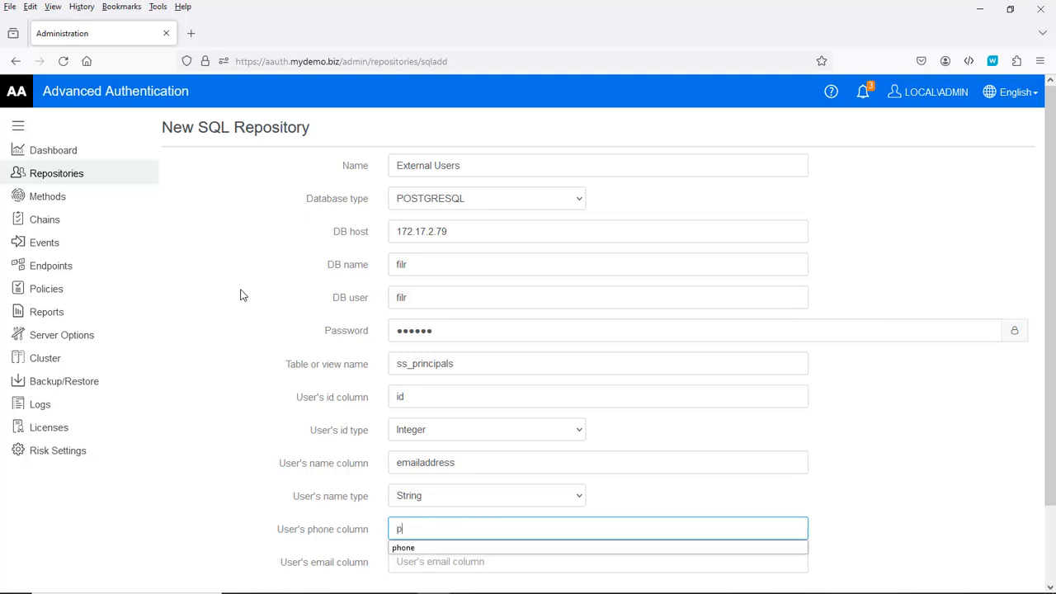
key("Down")
key("Return")
key("Tab")
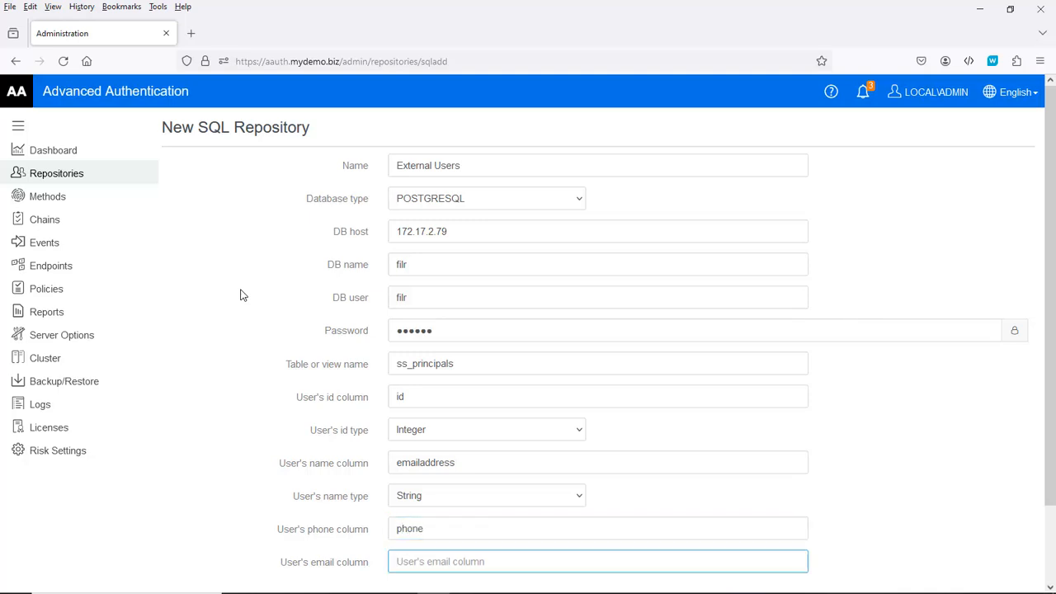
type("e")
key("Down")
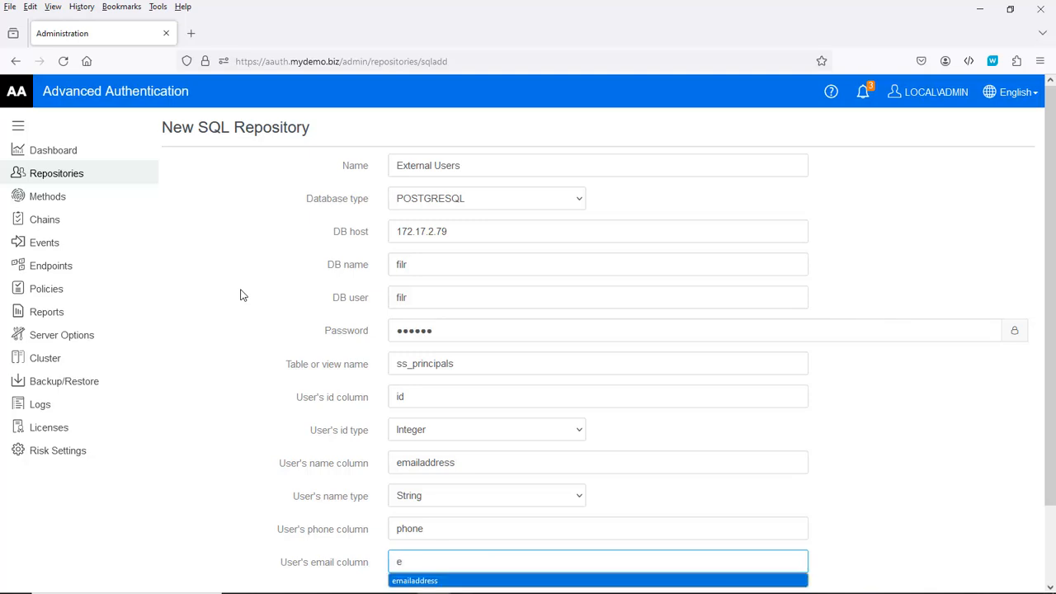
key("Return")
key("Tab")
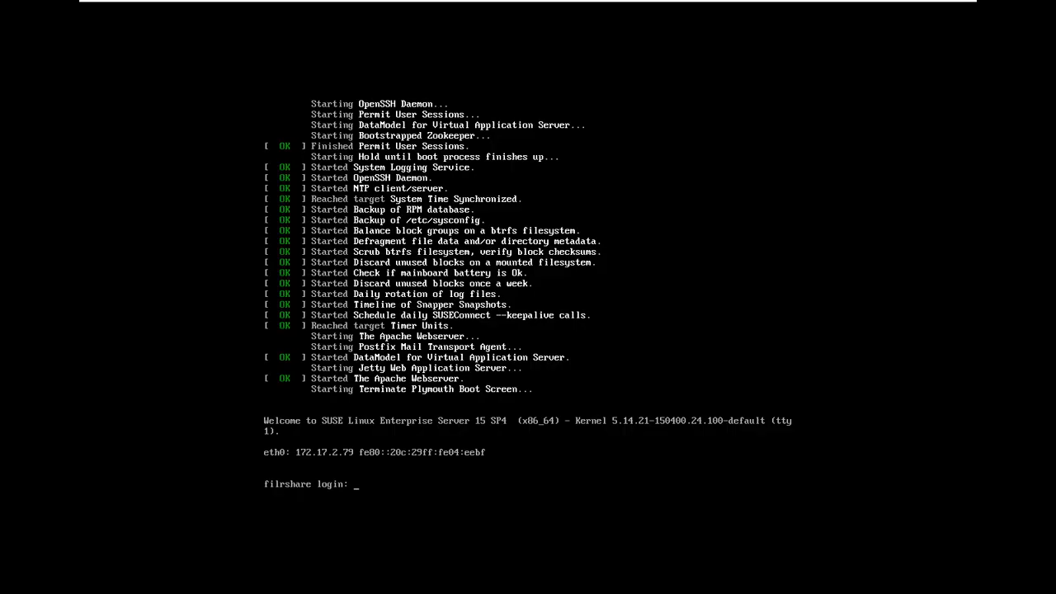
Step: Log in to the console as root
type("root")
key("Return")
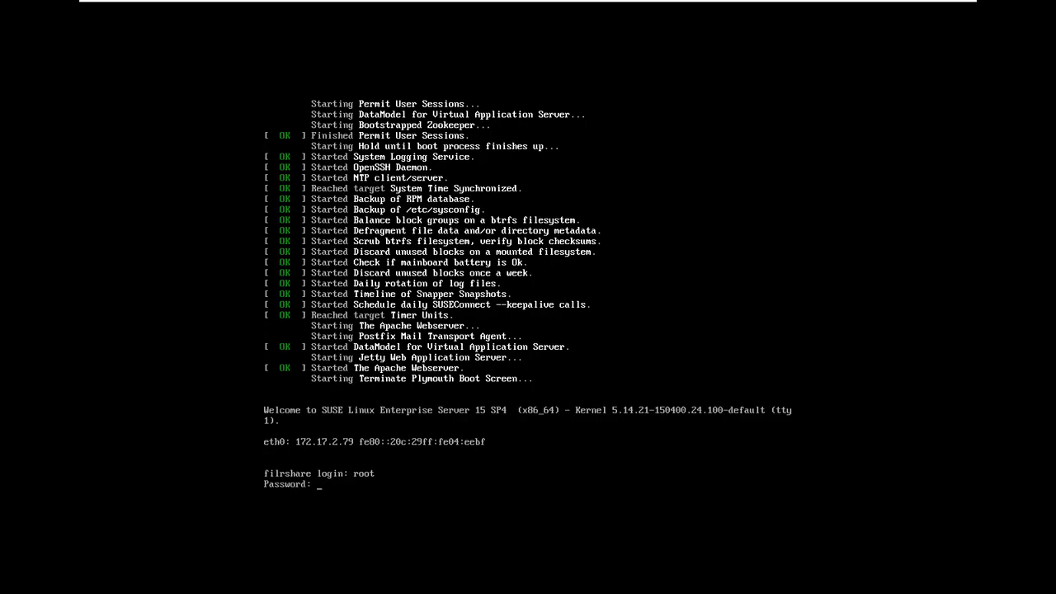
key("Return")
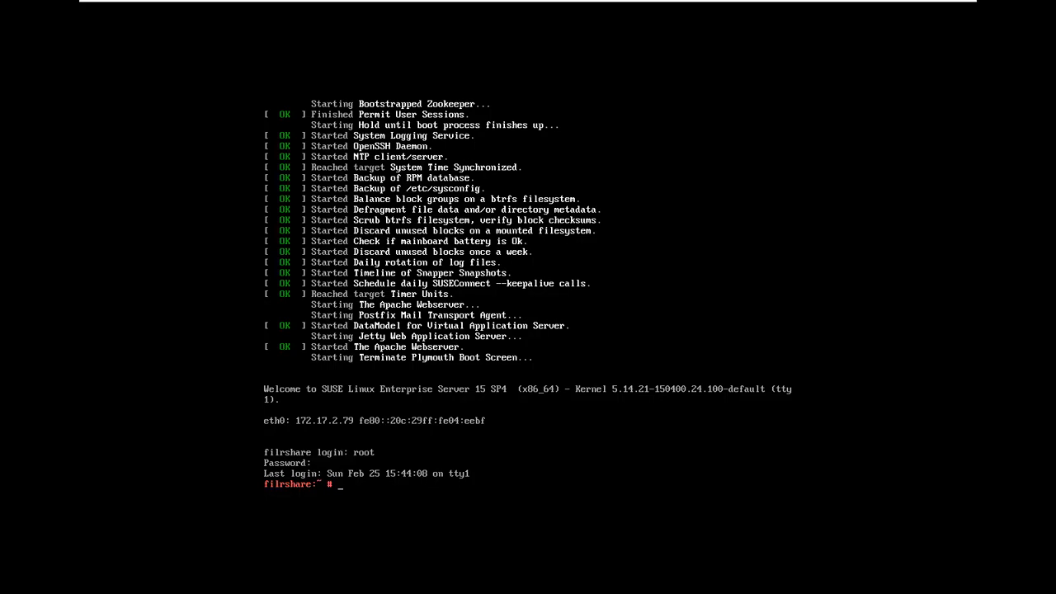
Step: Open /vastorage/postgres/conf/vabase-pg_hba.conf in vi
type("vi")
type(" /va")
type("s")
key("Tab")
type("po")
key("Tab")
type("c")
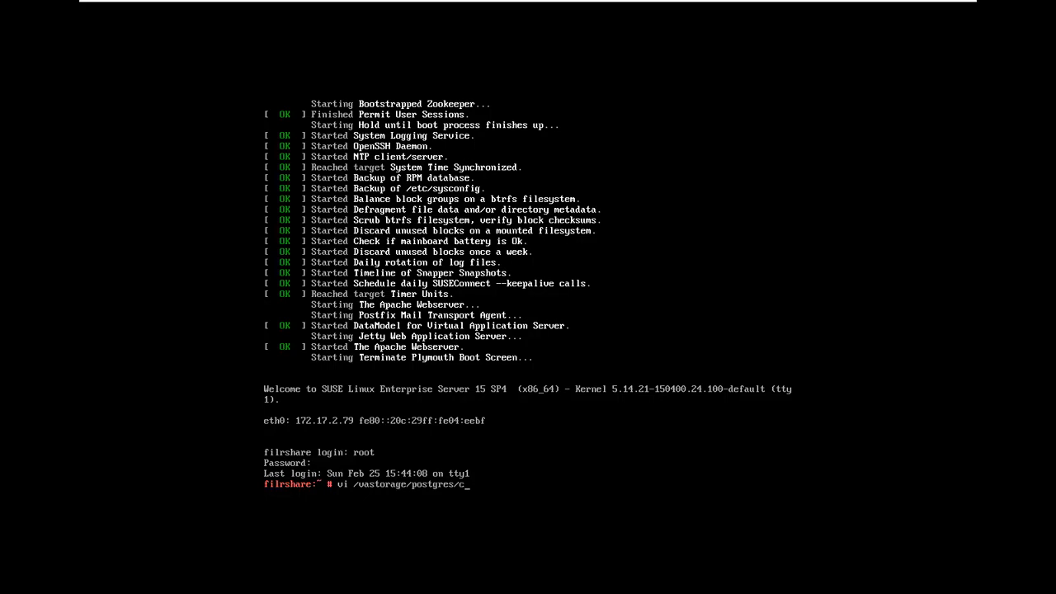
type("onf/")
key("Tab")
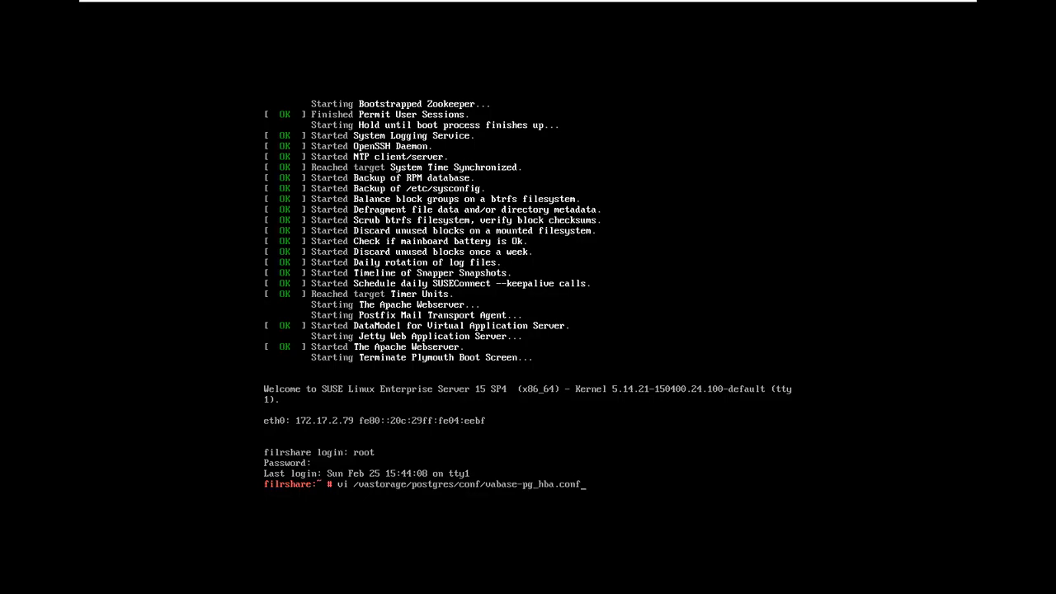
key("Return")
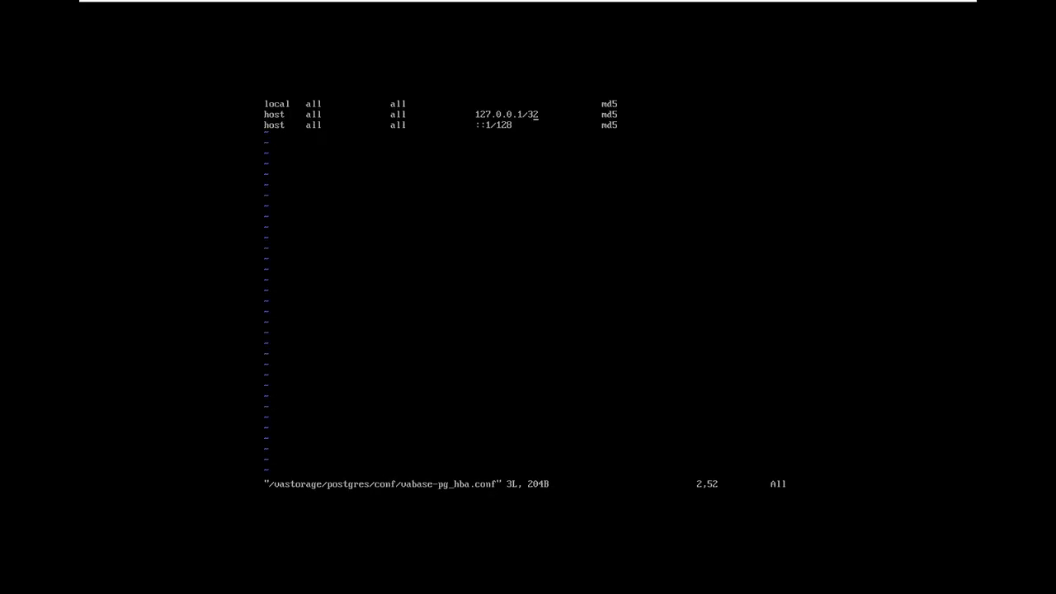
Step: Change the second host rule's address from 127.0.0.1/32 to 0.0.0.0/0
key("Left")
key("Left")
key("Left")
key("Left")
key("Left")
key("Left")
key("Left")
key("Left")
key("i")
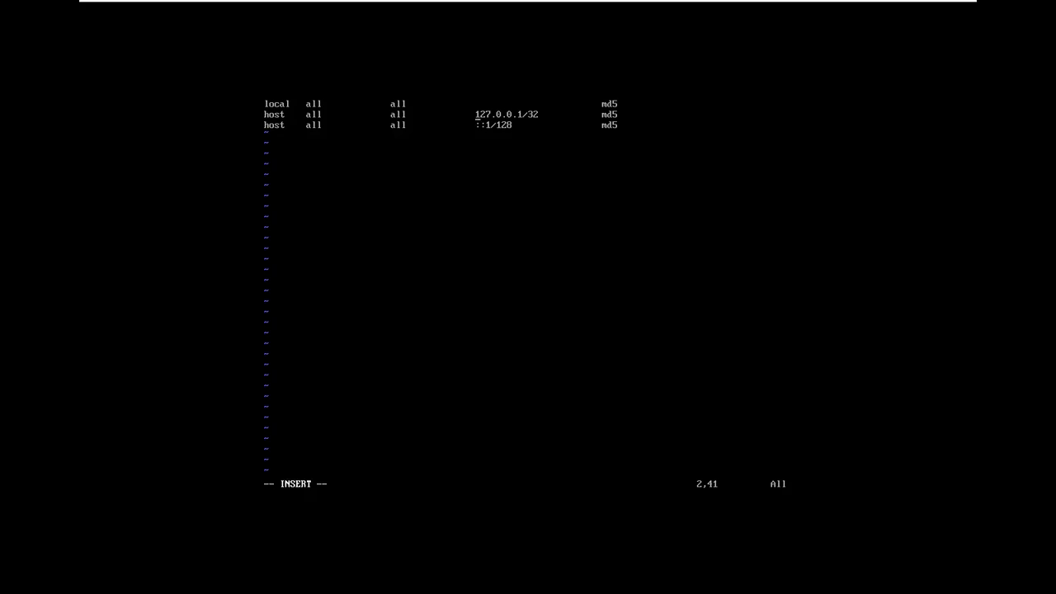
key("Delete")
key("Delete")
key("Delete")
type("0")
key("Right")
key("Right")
key("Right")
key("Delete")
type("0")
key("Delete")
key("Delete")
type("0")
key("Escape")
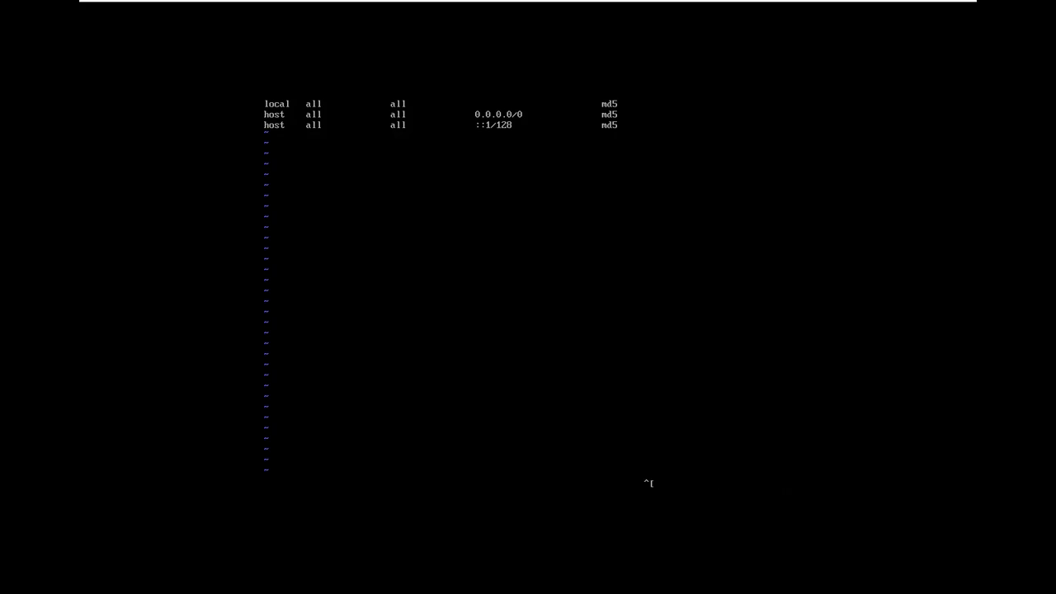
Step: Save the file and quit vi with :wq
key("colon")
type("wq")
key("Return")
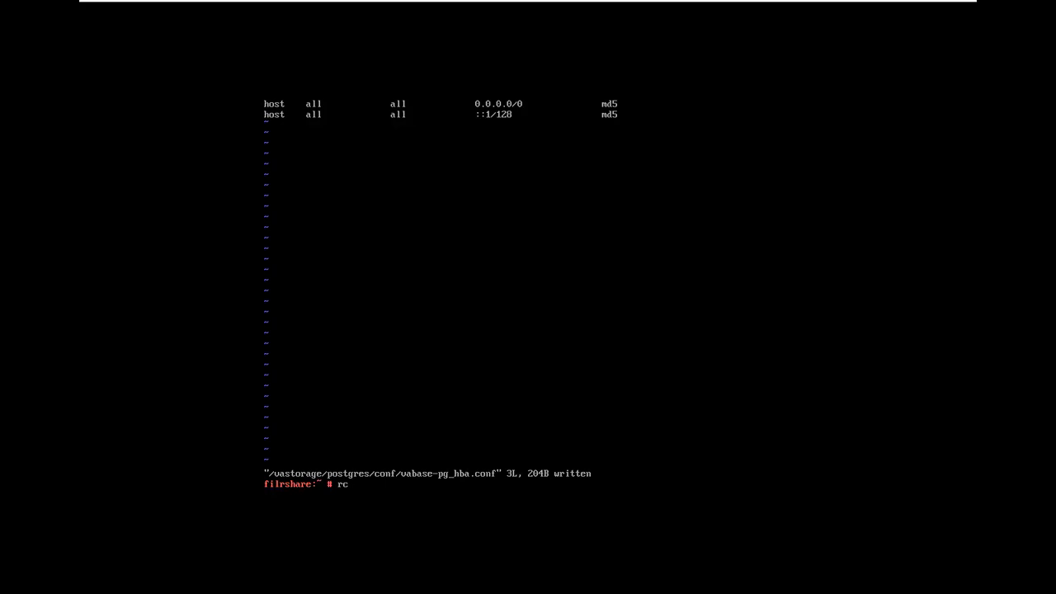
Step: Restart the PostgreSQL service with rcpostgresql restart
type("post")
key("Tab")
type("restart")
key("Return")
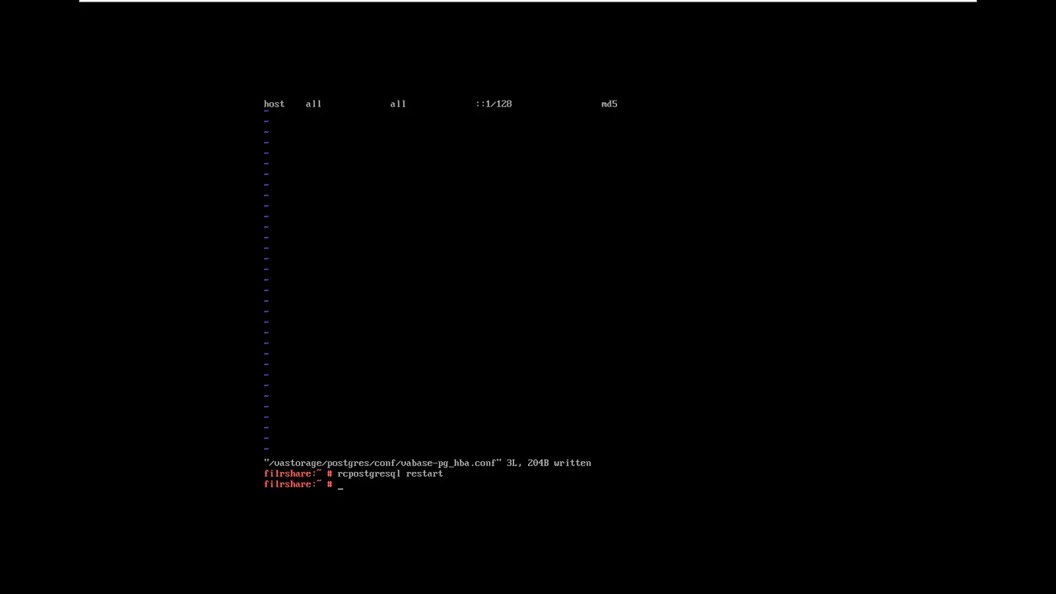
type("yast2 fil")
key("BackSpace")
Step: Launch YaST2 firewall and open the public zone's service settings
type("rewall")
key("Return")
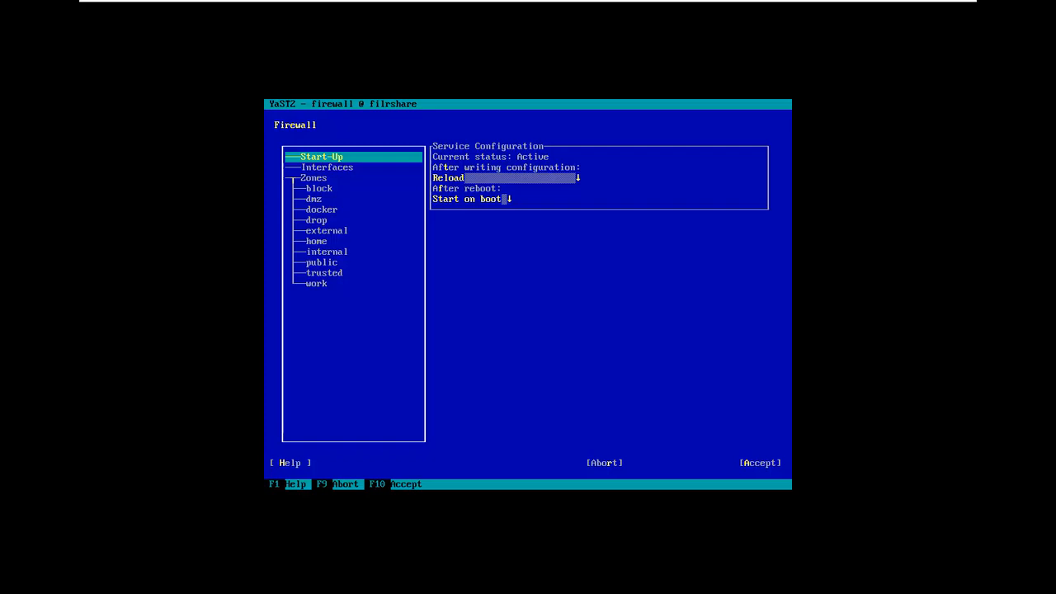
key("Down")
key("Down")
key("Down")
key("Down")
key("Down")
key("Down")
key("Down")
key("Down")
key("Down")
key("Down")
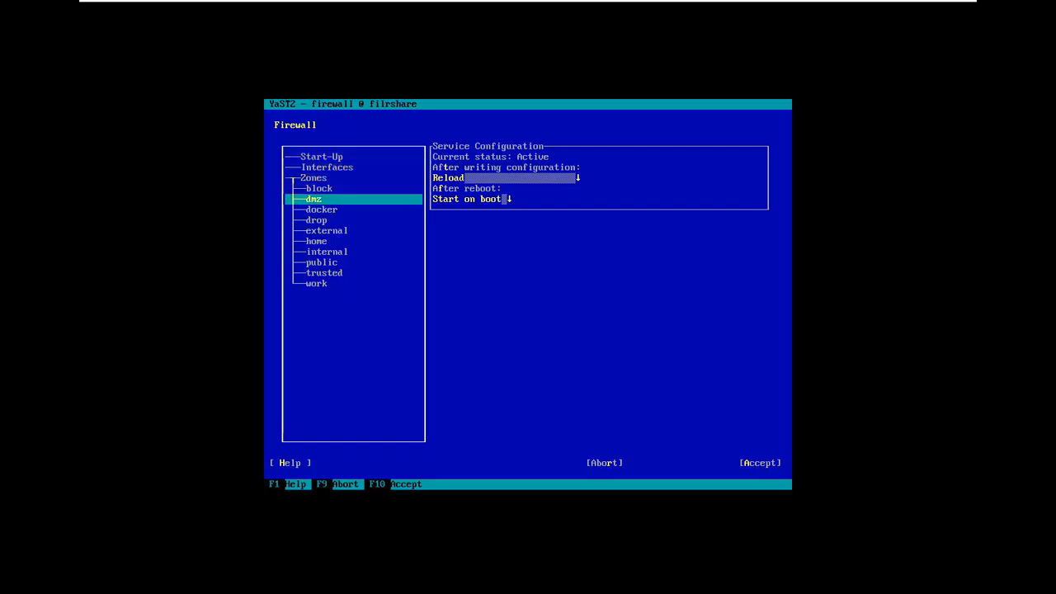
key("Return")
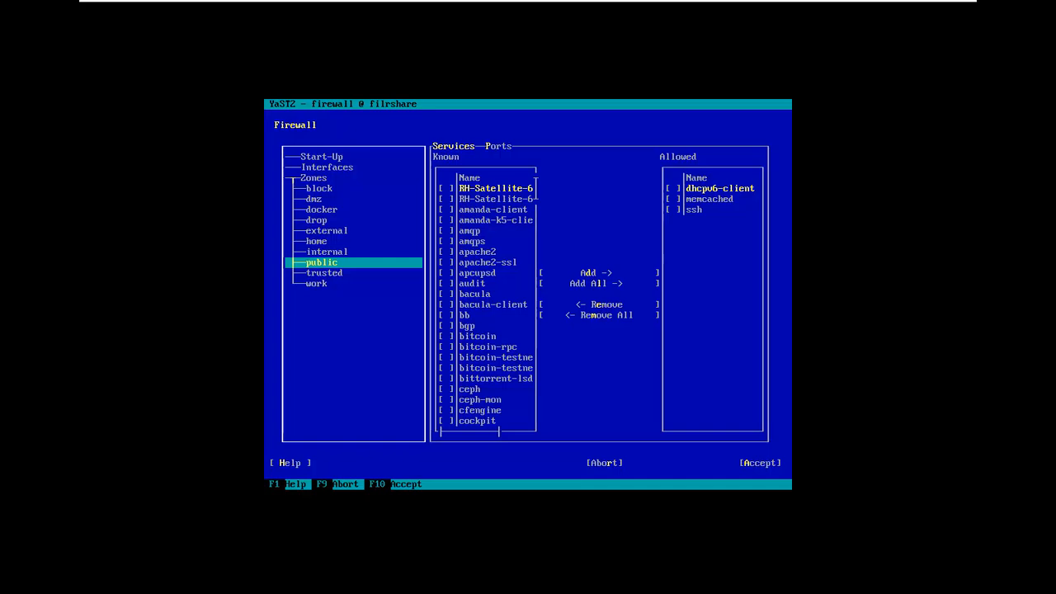
Step: Allow postgresql in the public zone and accept the firewall changes
key("Tab")
key("Tab")
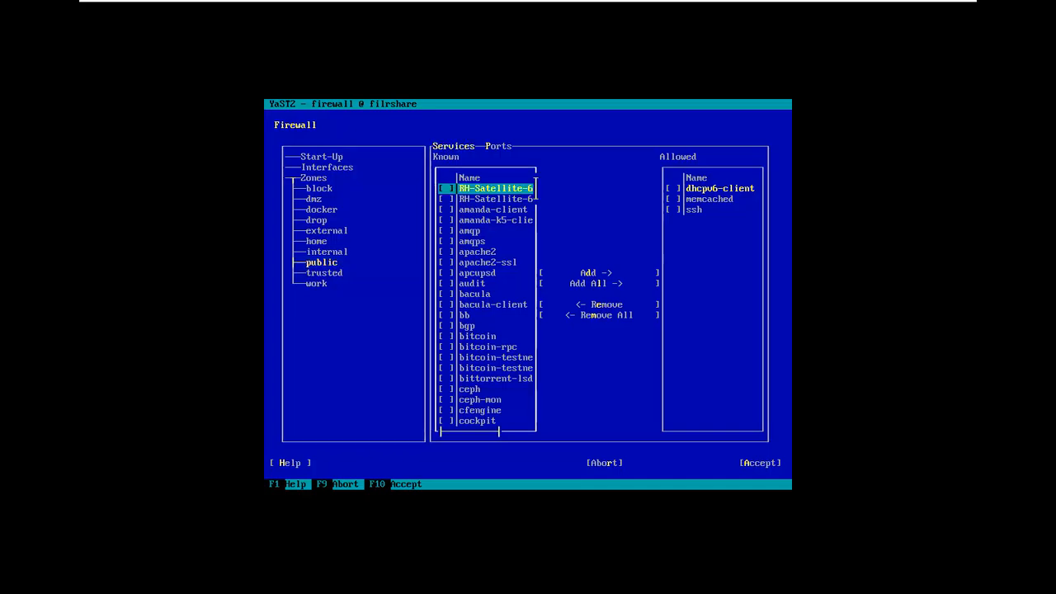
key("Down")
key("Down")
key("Down")
key("Down")
key("Down")
key("Down")
key("Down")
key("Down")
key("Down")
key("Down")
key("Down")
key("Down")
key("Down")
key("Down")
key("Down")
key("Down")
key("Down")
key("Down")
key("Down")
key("Down")
key("Down")
key("Down")
key("Down")
key("Down")
key("Down")
key("Down")
key("Down")
key("Down")
key("Down")
key("Down")
key("Down")
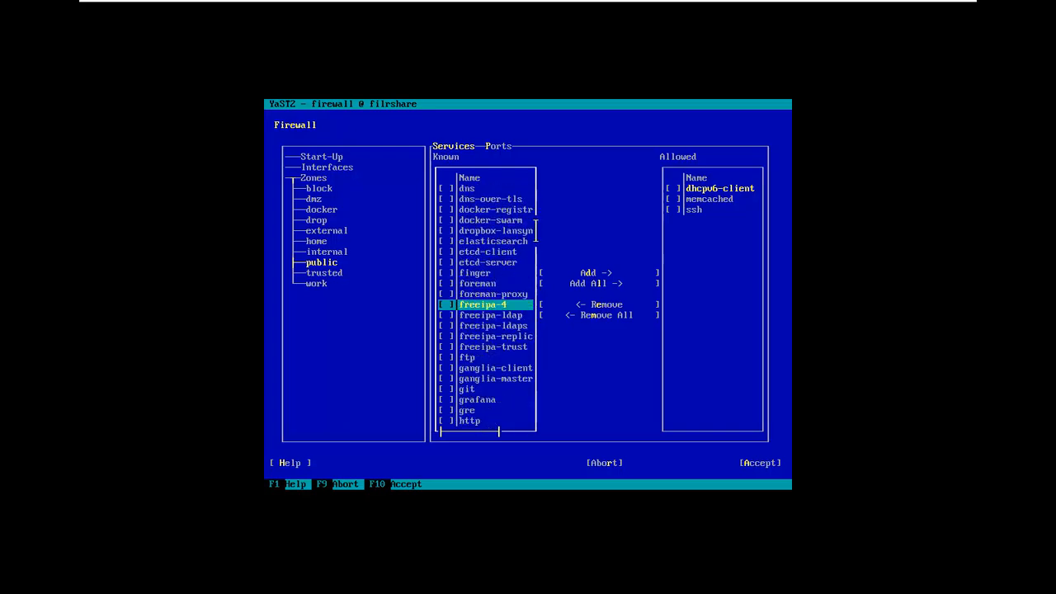
key("Down")
key("Down")
key("Down")
key("Down")
key("Down")
key("Down")
key("Down")
key("Down")
key("Down")
key("Down")
key("Down")
key("Down")
key("Down")
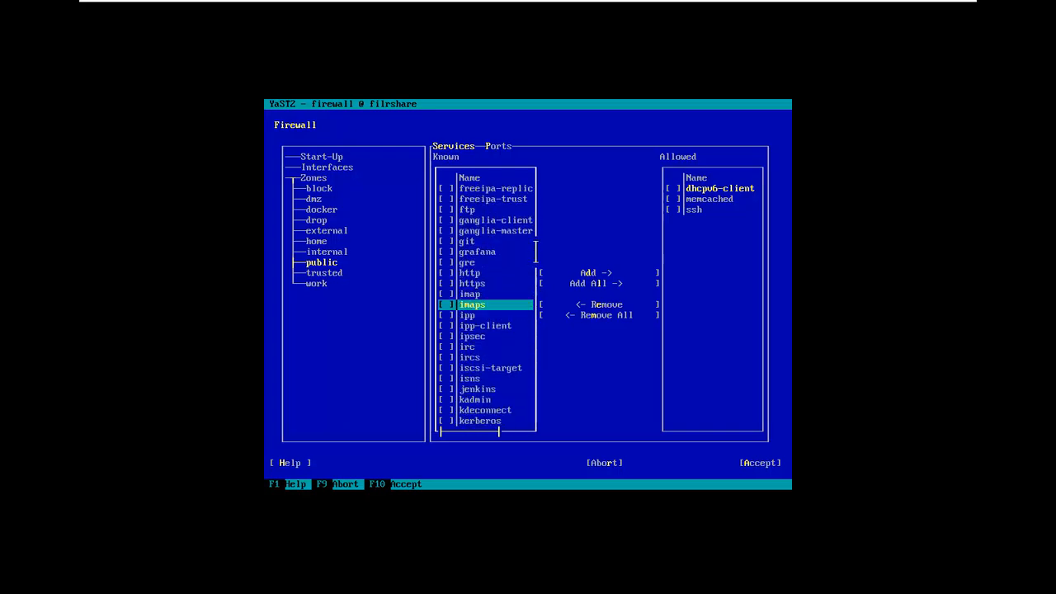
key("Down")
key("Down")
key("Down")
key("Down")
key("Down")
key("Down")
key("Down")
key("Down")
key("Down")
key("Down")
key("Down")
key("Down")
key("Down")
key("Down")
key("Down")
key("Down")
key("Down")
key("Down")
key("Down")
key("Down")
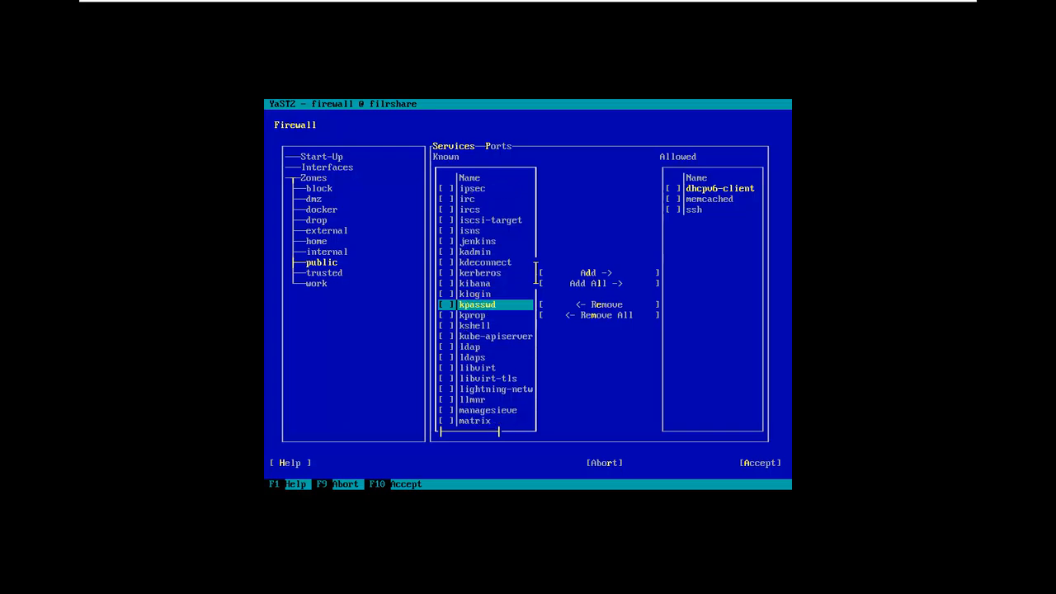
key("Down")
key("Down")
key("Down")
key("Down")
key("Down")
key("Down")
key("Down")
key("Down")
key("Down")
key("Down")
key("Down")
key("Down")
key("Down")
key("Down")
key("Down")
key("Down")
key("Down")
key("Down")
key("Down")
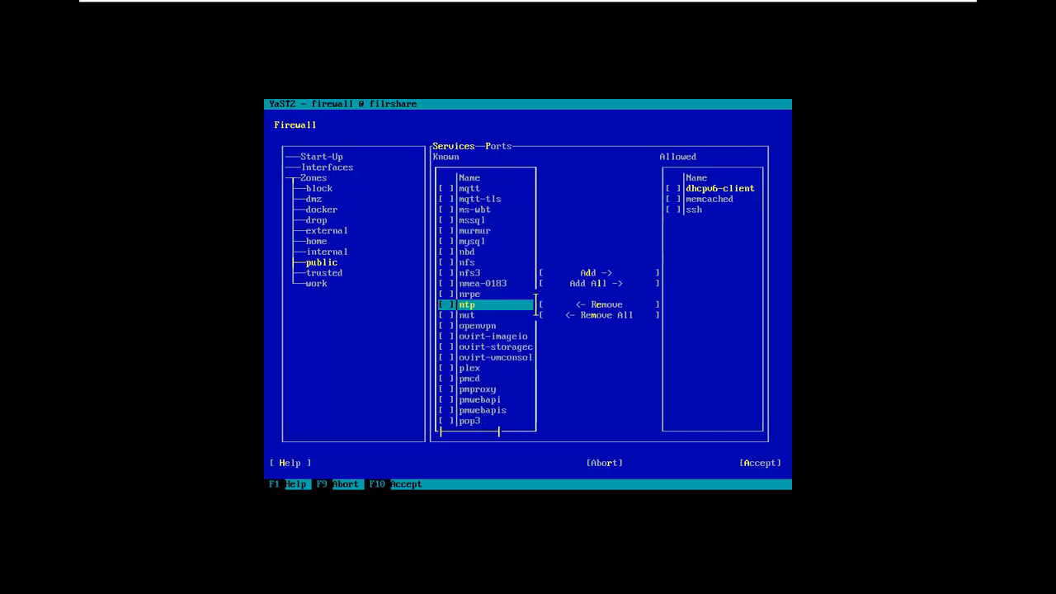
key("Down")
key("Down")
key("Down")
key("Down")
key("Down")
key("Down")
key("Down")
key("Down")
key("Down")
key("Down")
key("Down")
key("Down")
key("Down")
key("Down")
key("Down")
key("Down")
key("Down")
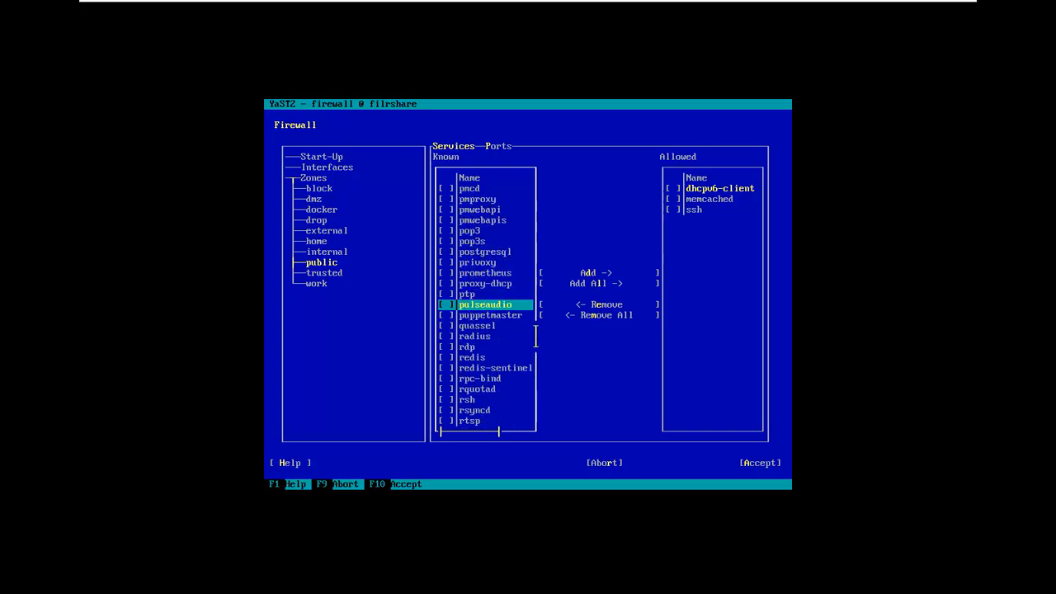
key("Up")
key("Up")
key("Up")
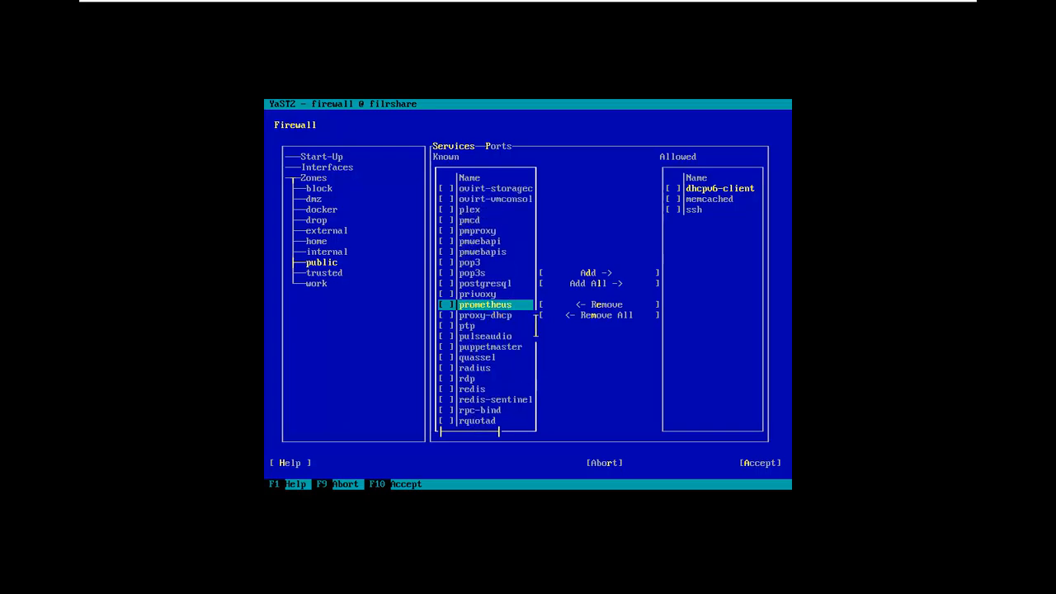
key("Up")
key("Up")
key("Tab")
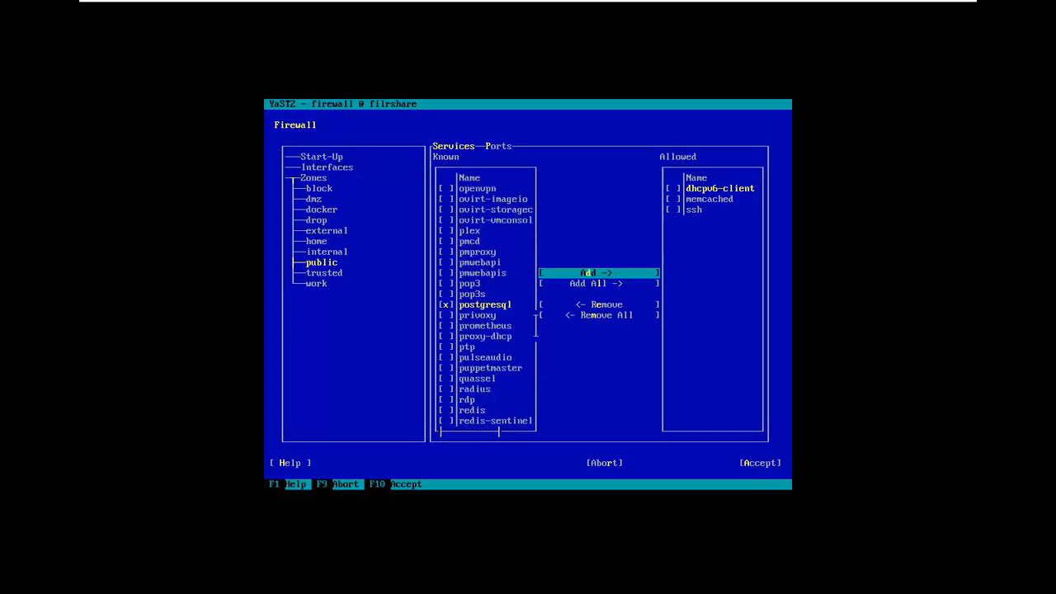
key("Return")
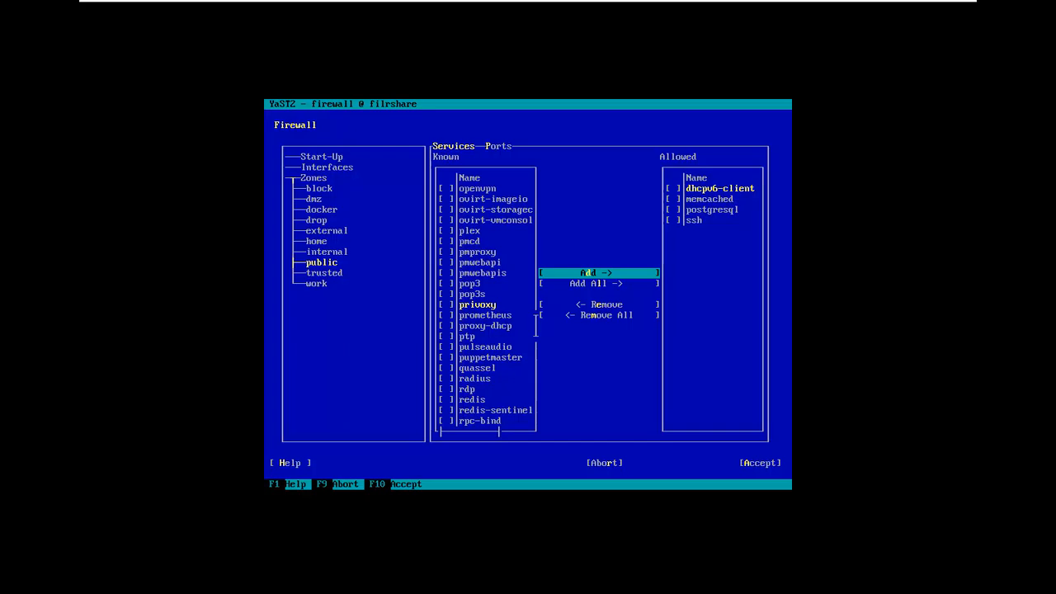
key("Tab")
key("Tab")
key("Tab")
key("Tab")
key("Tab")
key("Tab")
key("Tab")
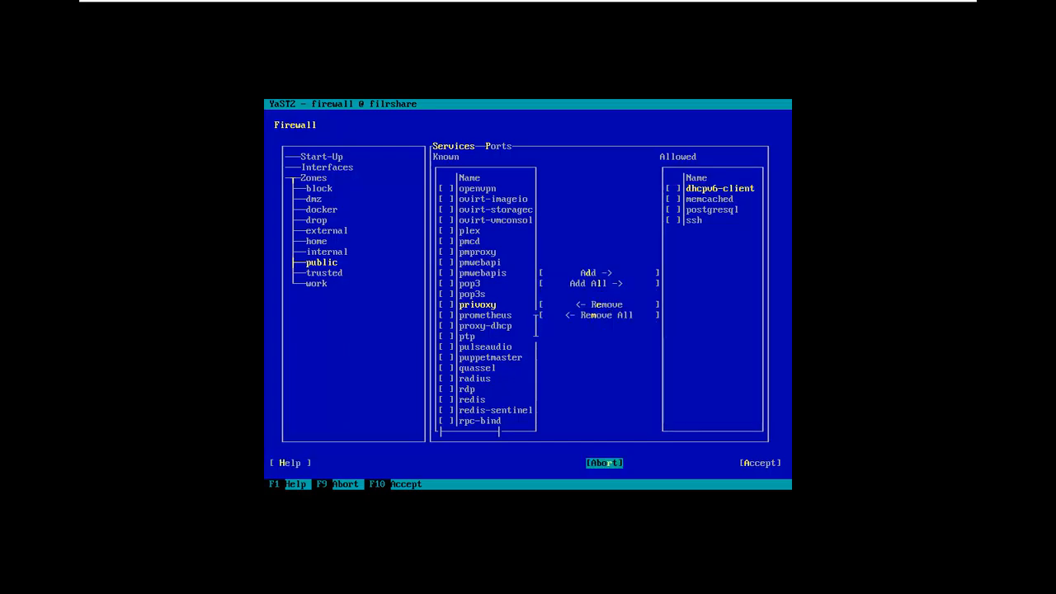
key("Return")
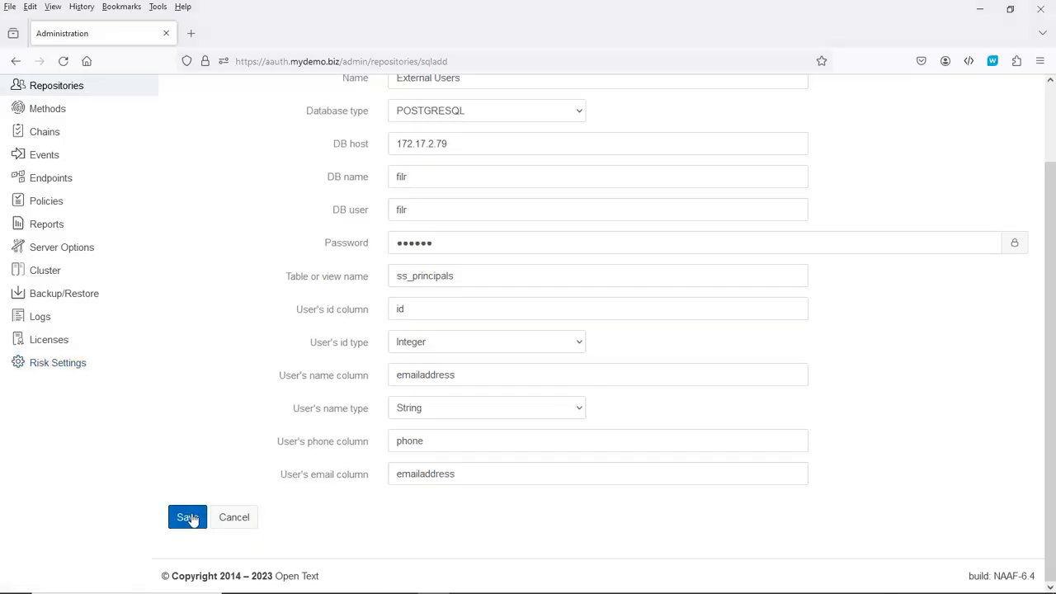
Step: Save the External Users SQL repository and go to the Authentication Chains page
left_click(188, 517)
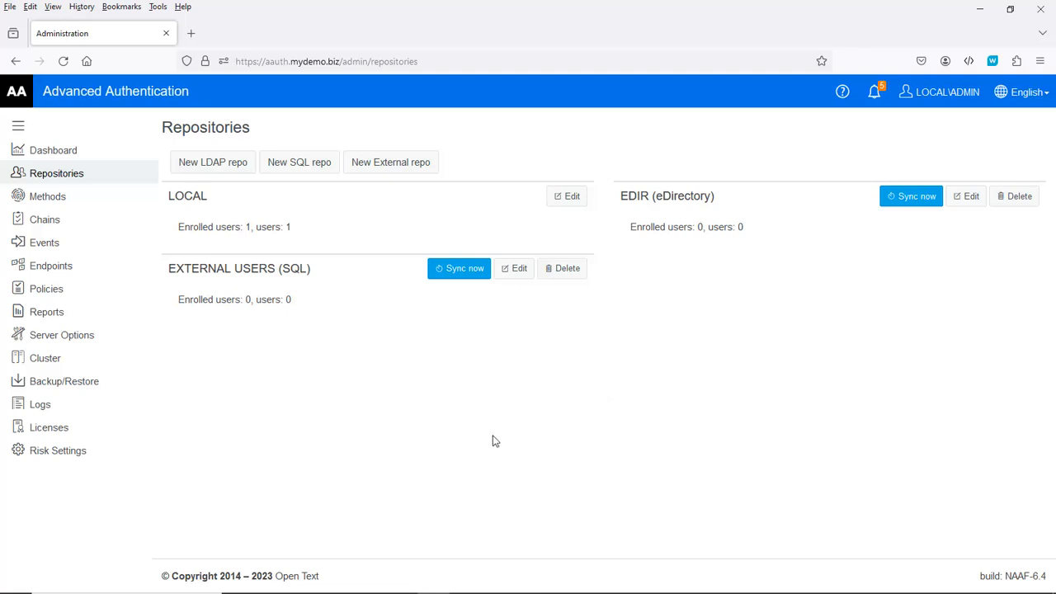
left_click(58, 229)
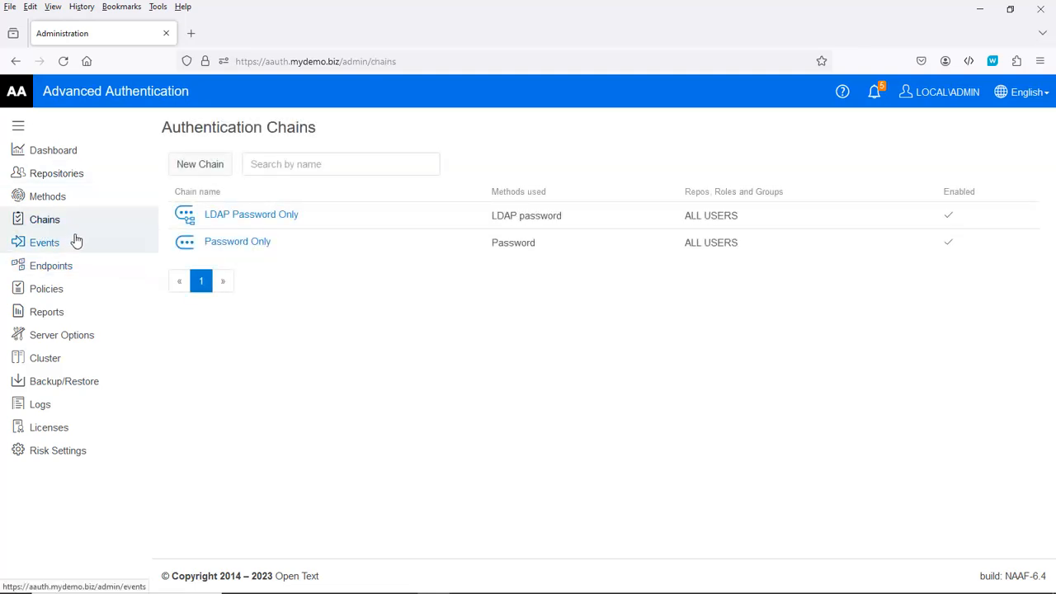
Step: Create a new authentication chain named FilrEmailOTP that uses the Email OTP method
left_click(200, 164)
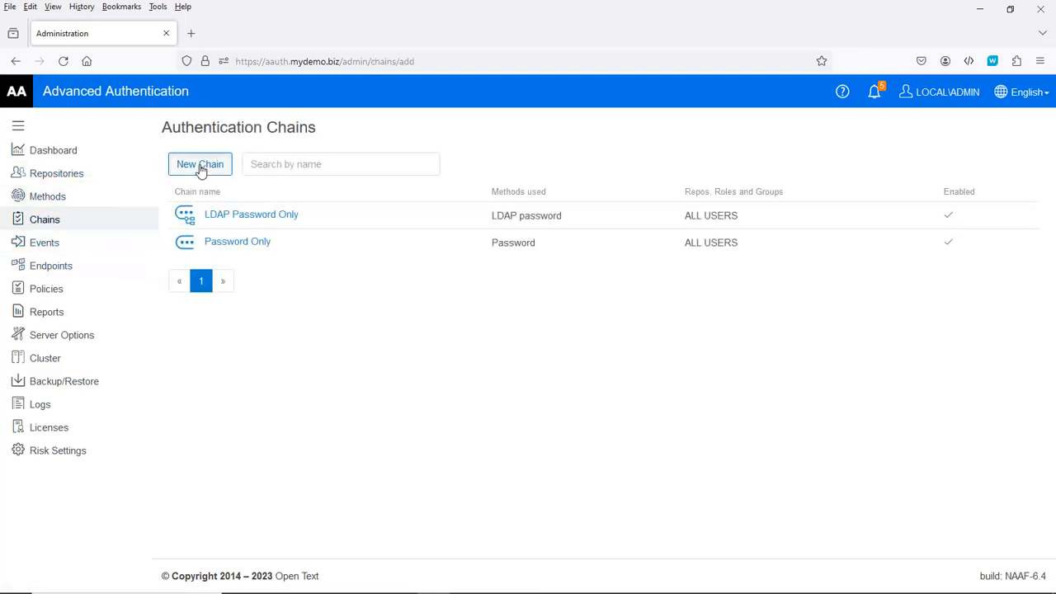
left_click(414, 158)
type("F")
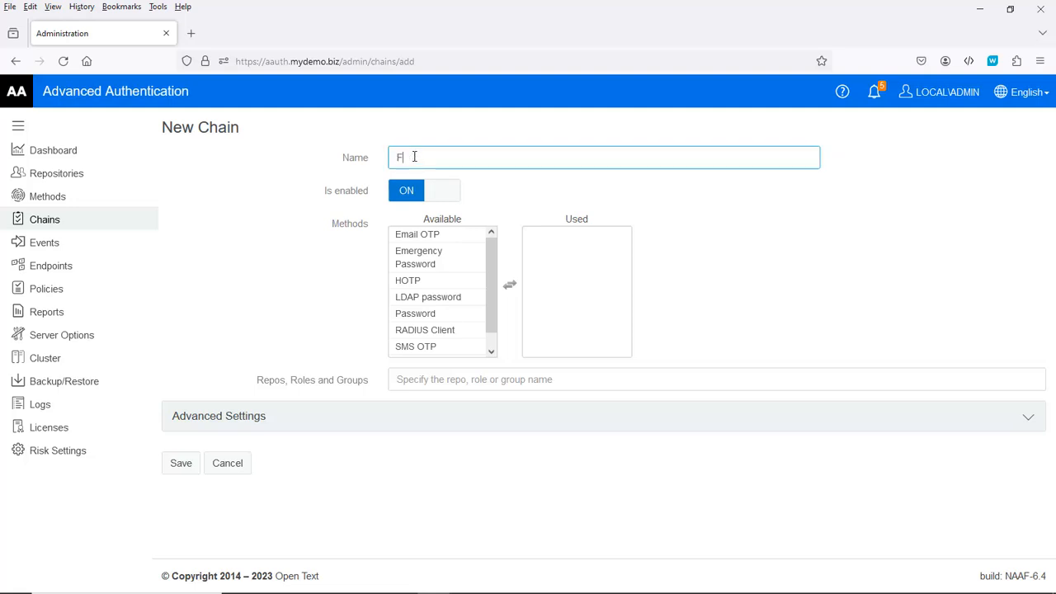
left_click(427, 177)
double_click(417, 237)
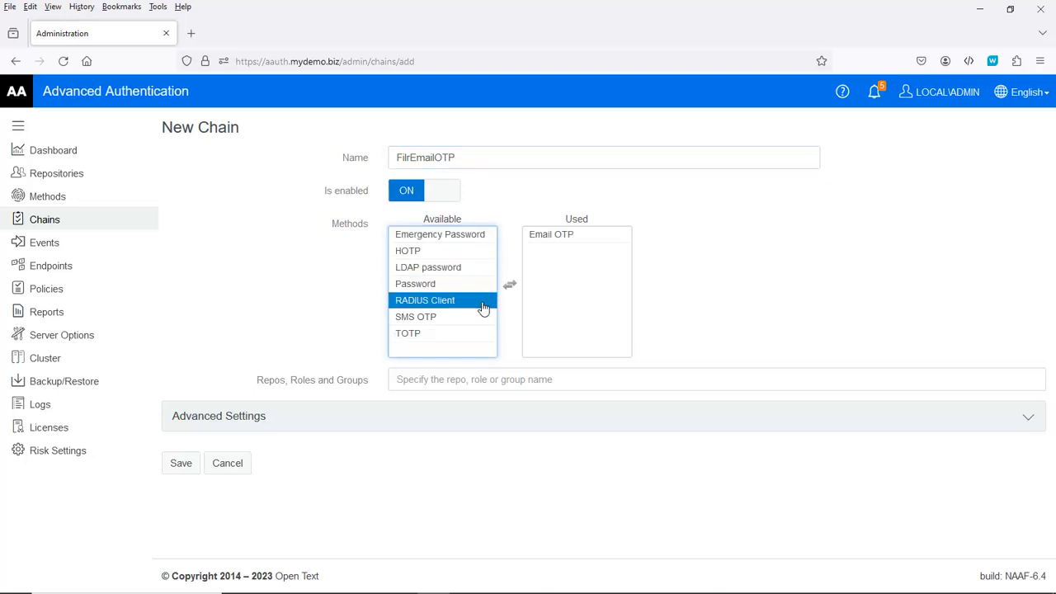
Step: Apply the chain to the ALL USERS group and save it
left_click(411, 381)
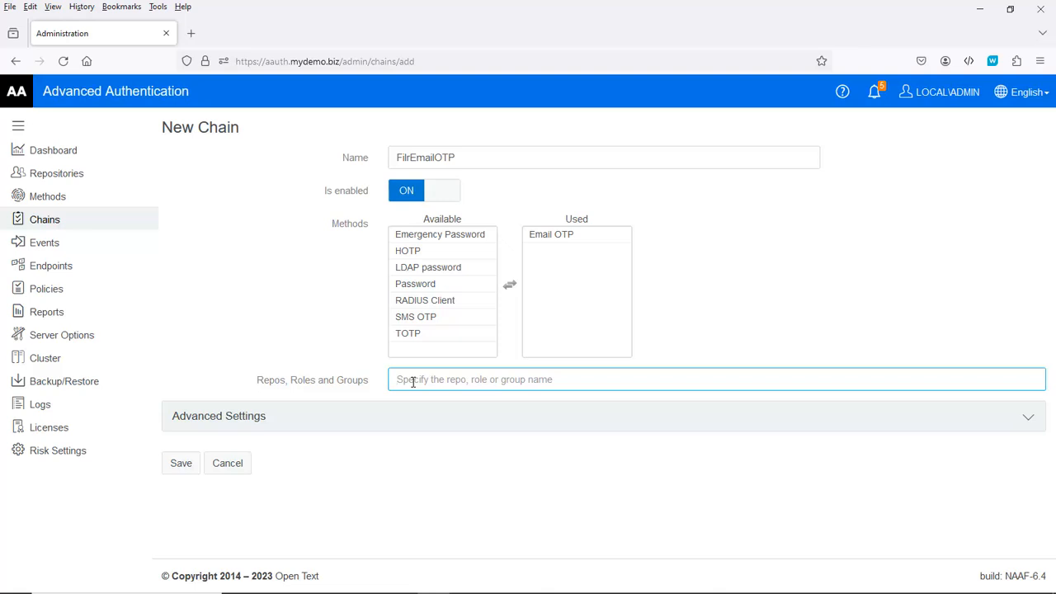
type("sal")
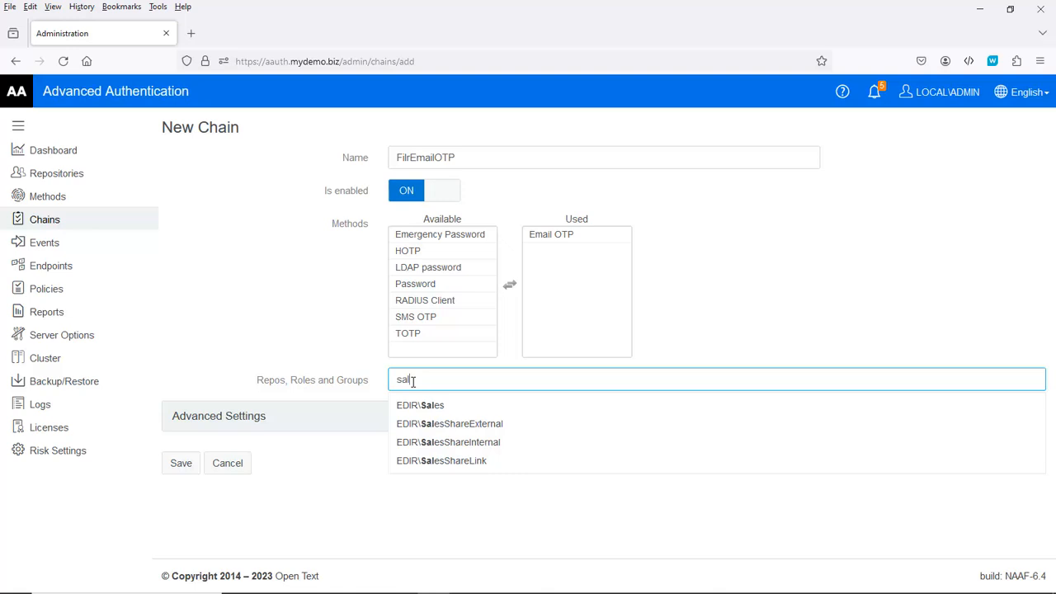
key("BackSpace")
key("BackSpace")
key("BackSpace")
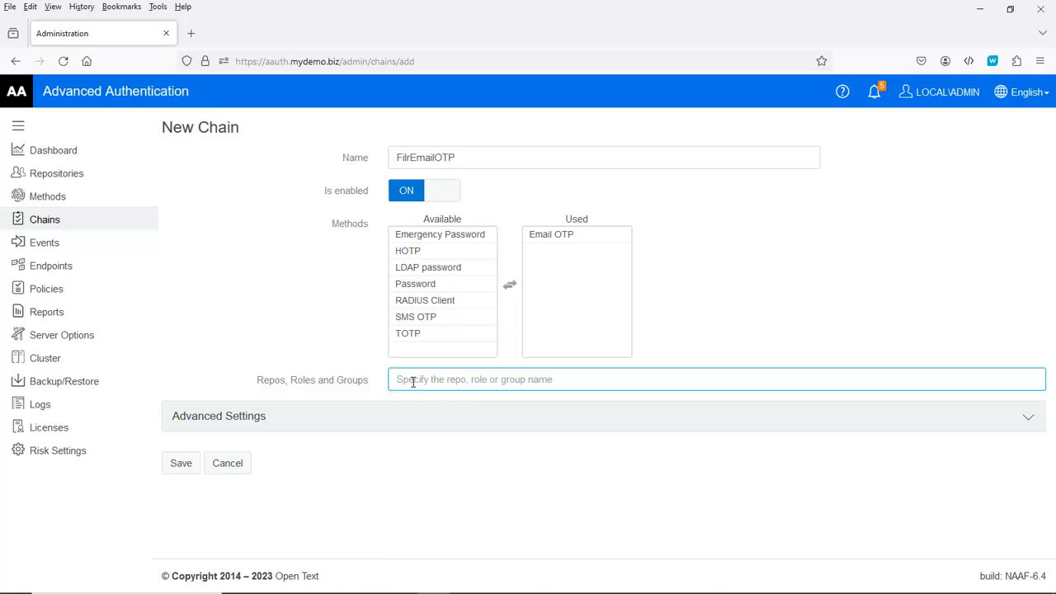
type("aLL USERS")
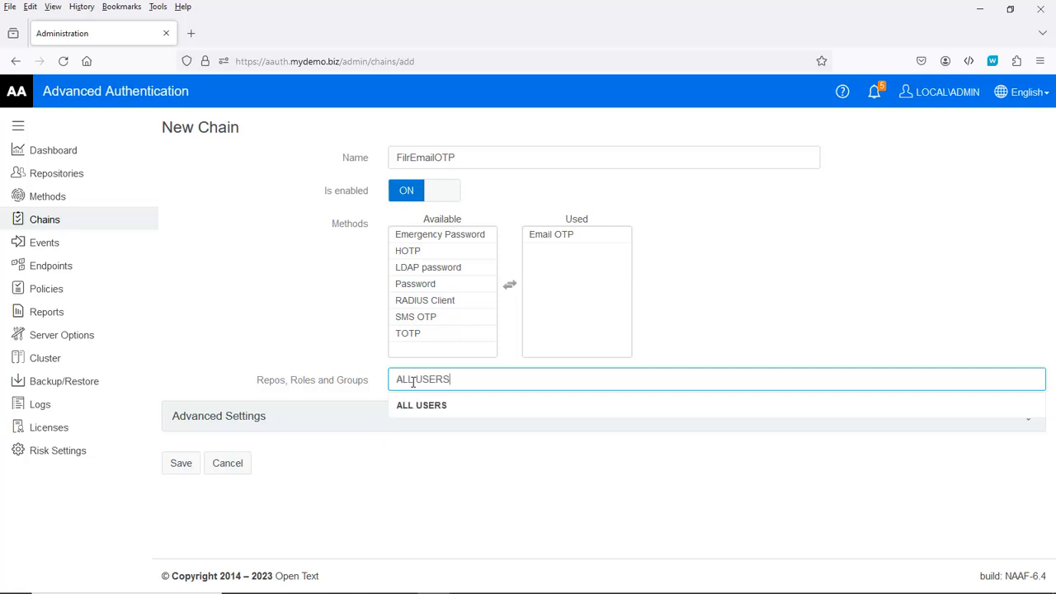
key("Return")
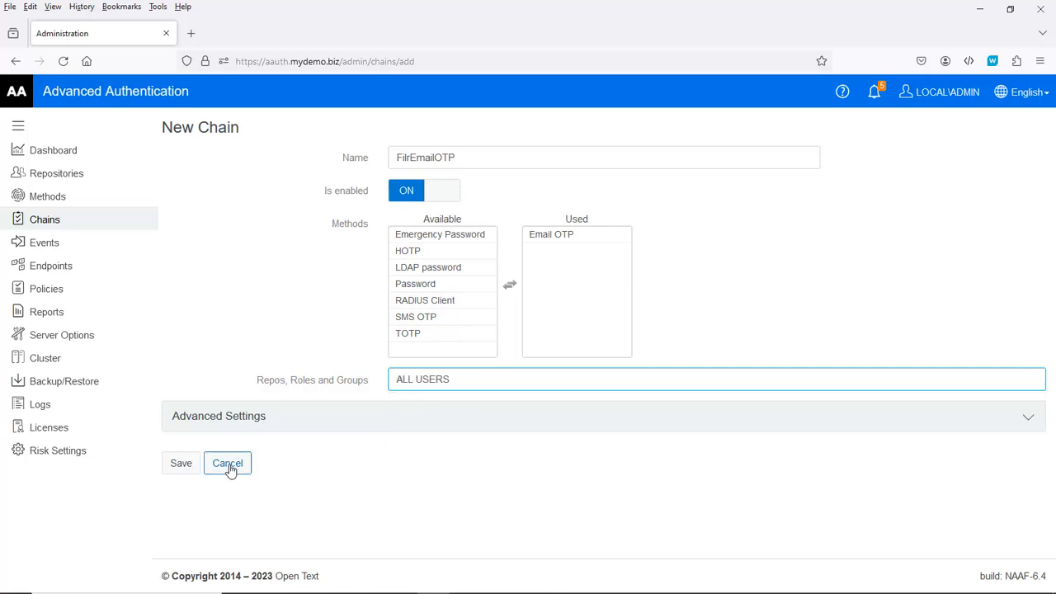
left_click(182, 464)
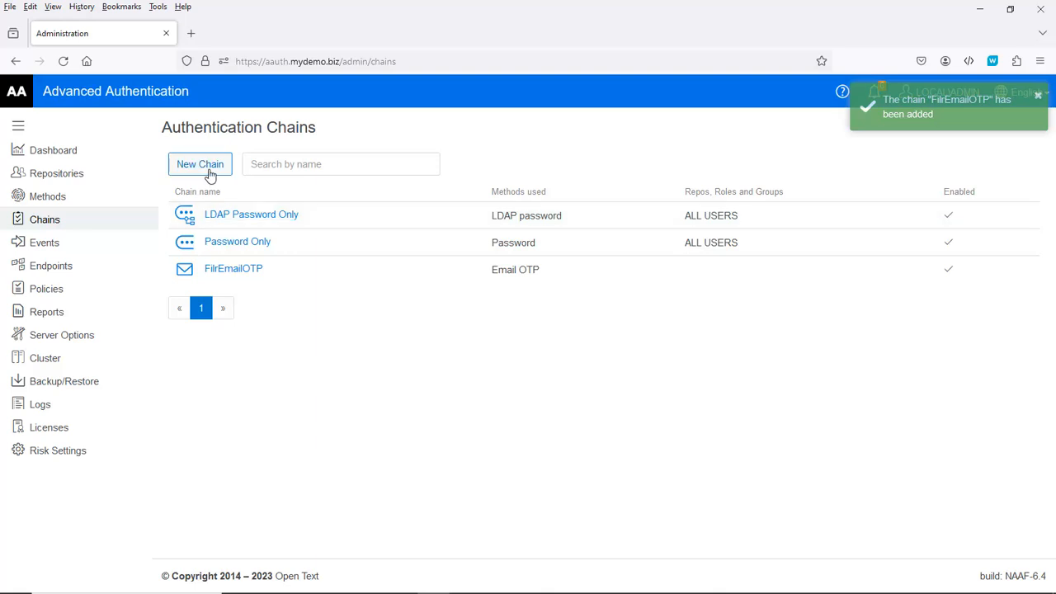
Step: Create and save chain FilrSMSOTP using SMS OTP for ALL USERS
left_click(208, 171)
left_click(411, 157)
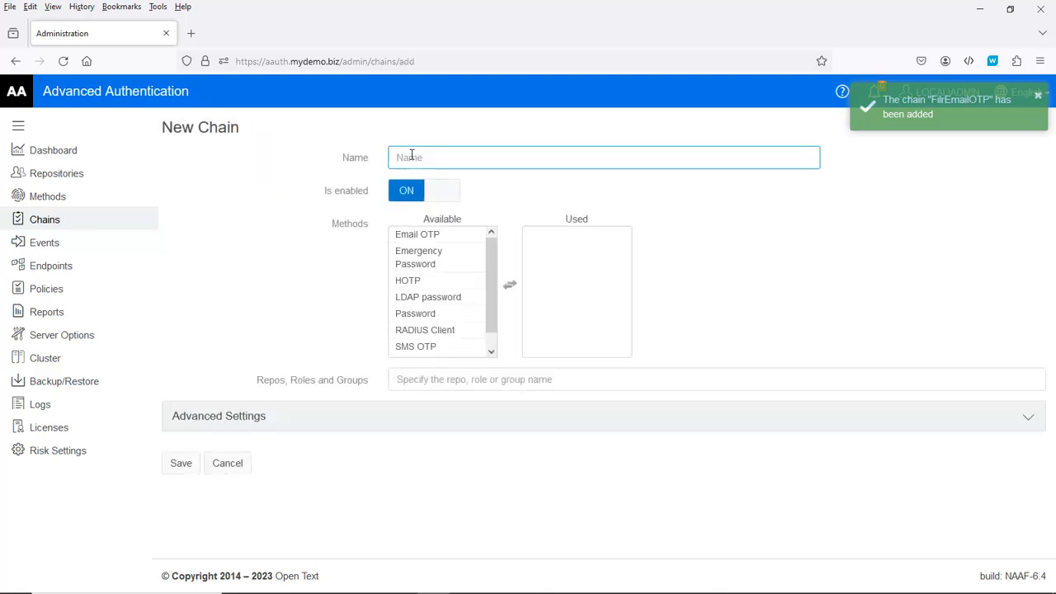
type("F")
left_click(438, 189)
left_click(449, 264)
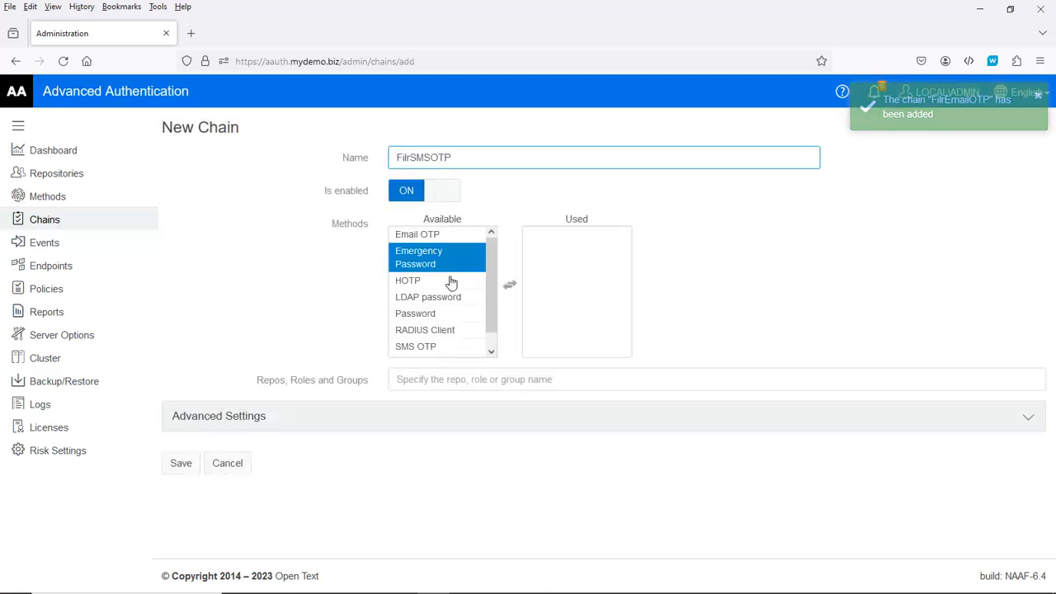
double_click(421, 346)
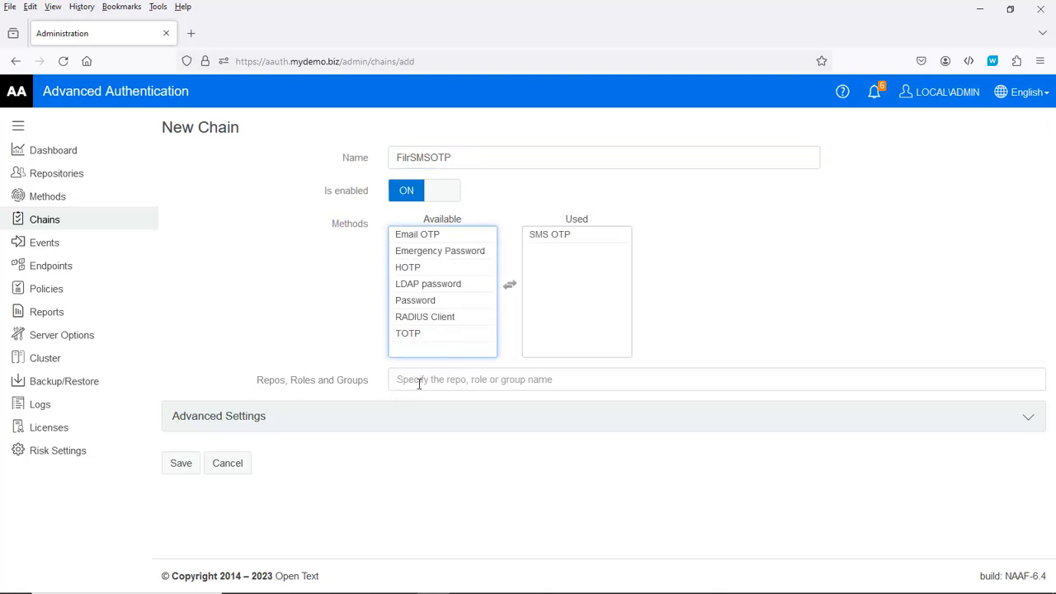
left_click(420, 381)
type("aLL USERS")
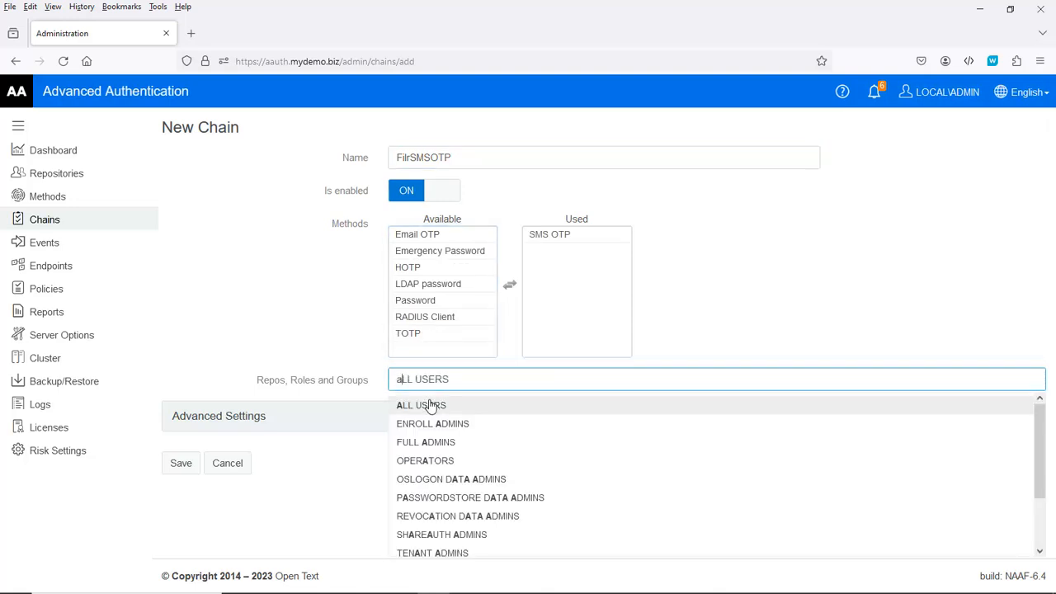
left_click(429, 405)
left_click(179, 509)
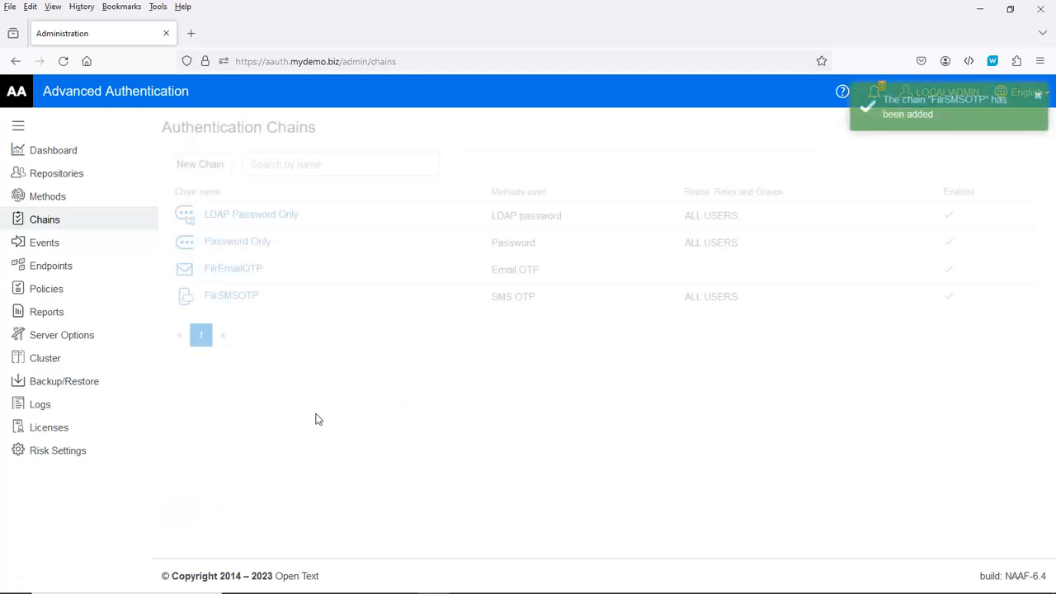
Step: Create and save chain FilrTOTP using TOTP for ALL USERS
left_click(208, 170)
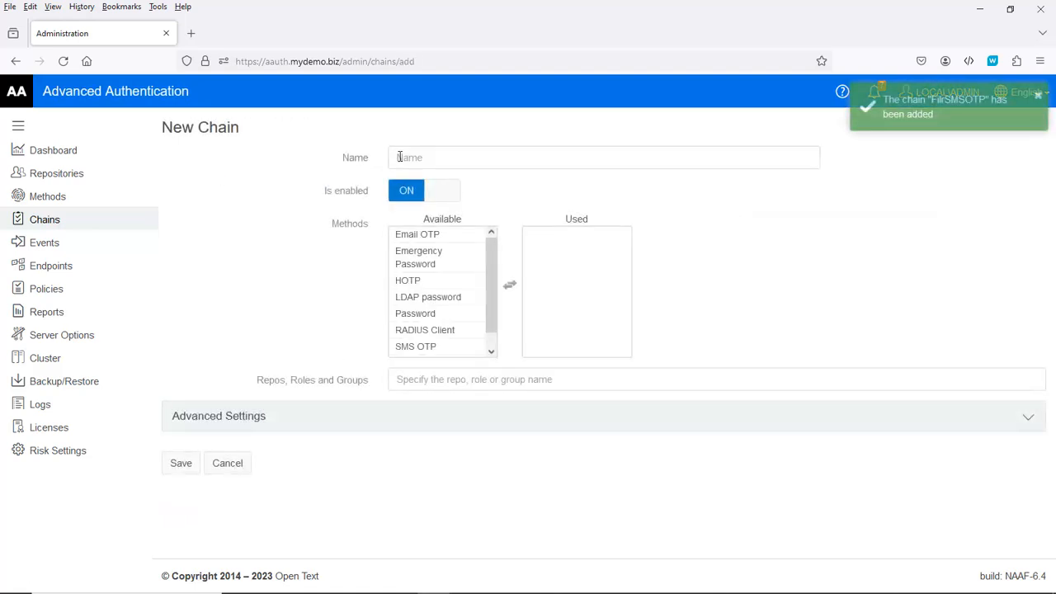
left_click(399, 157)
type("t")
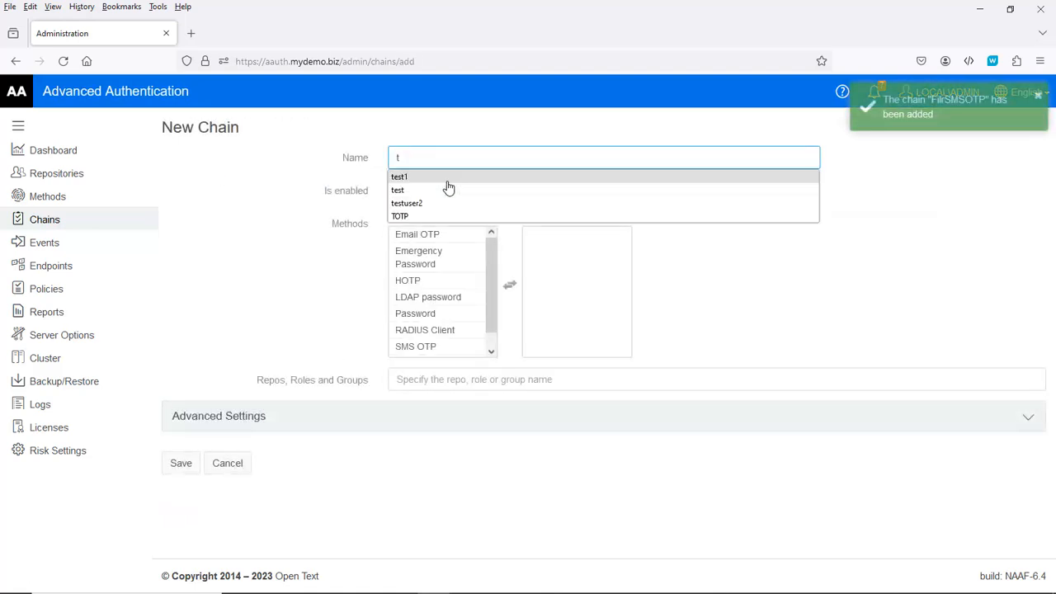
key("BackSpace")
type("f")
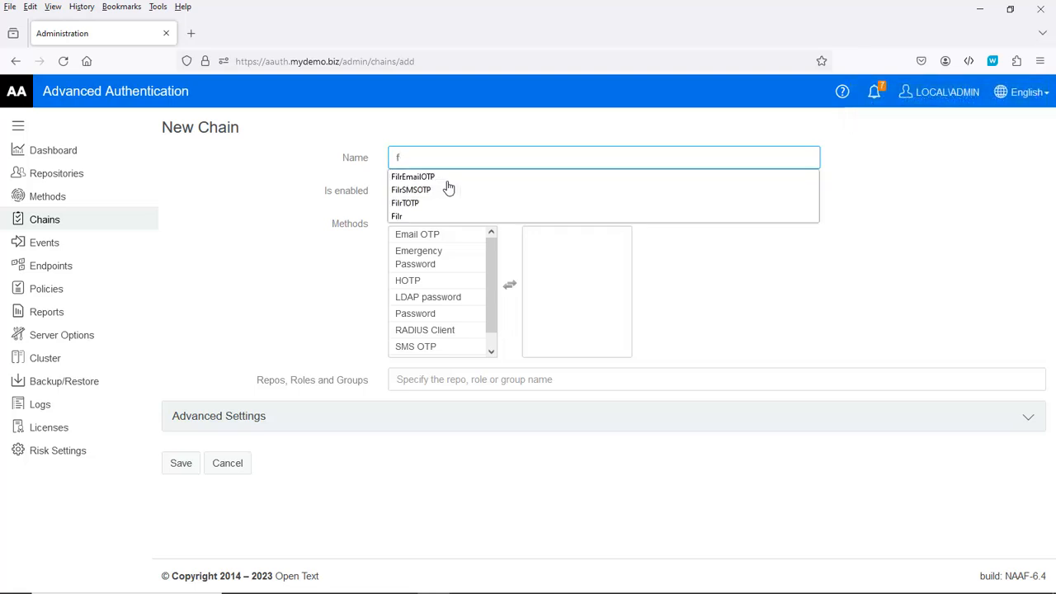
left_click(454, 203)
left_click(470, 253)
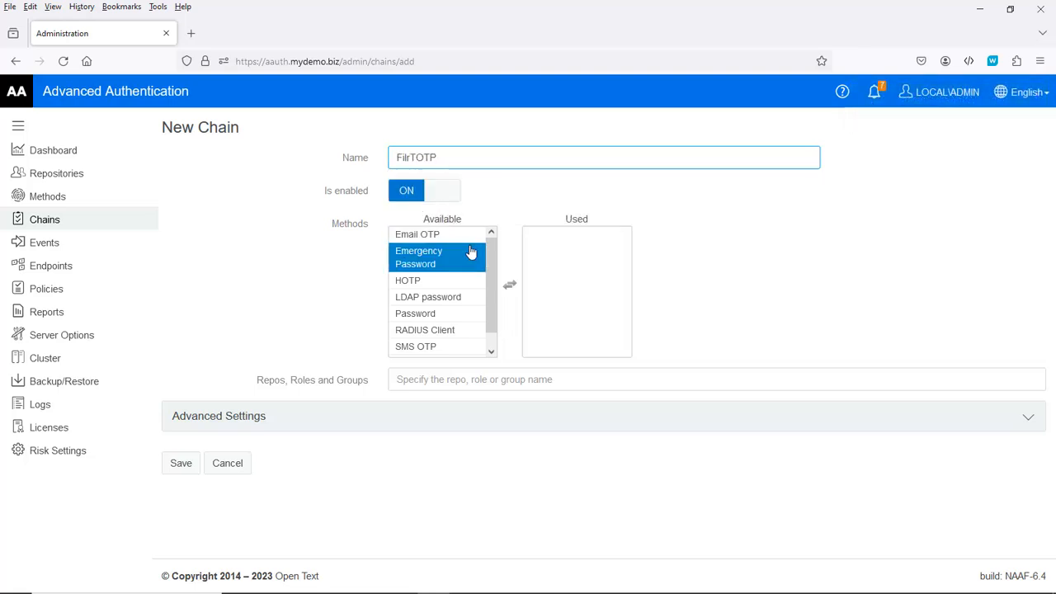
scroll(439, 327, "down", 1)
left_click(422, 350)
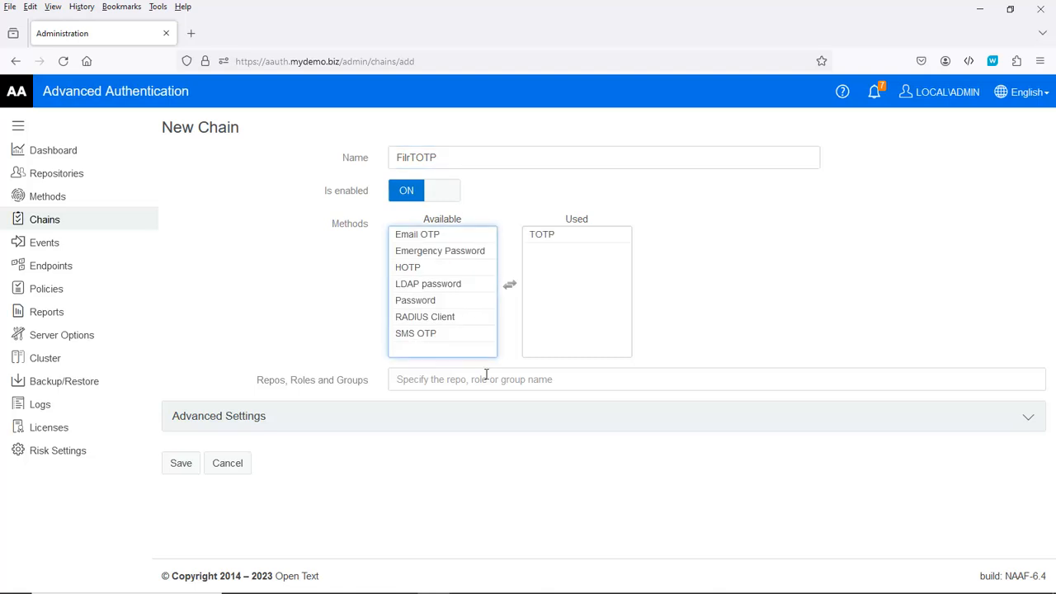
left_click(450, 375)
type("aLL USERS")
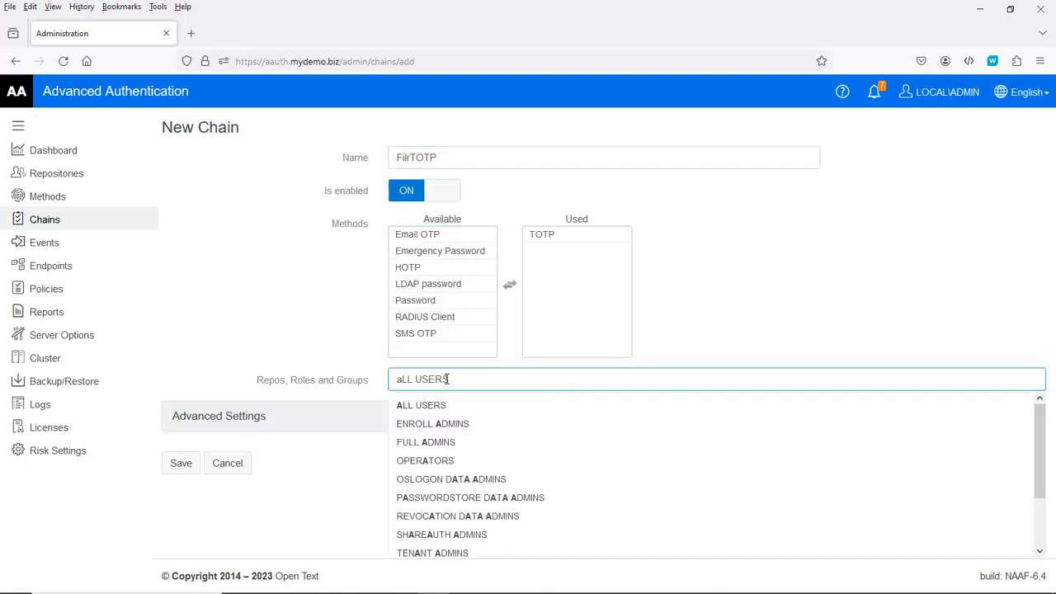
left_click(431, 405)
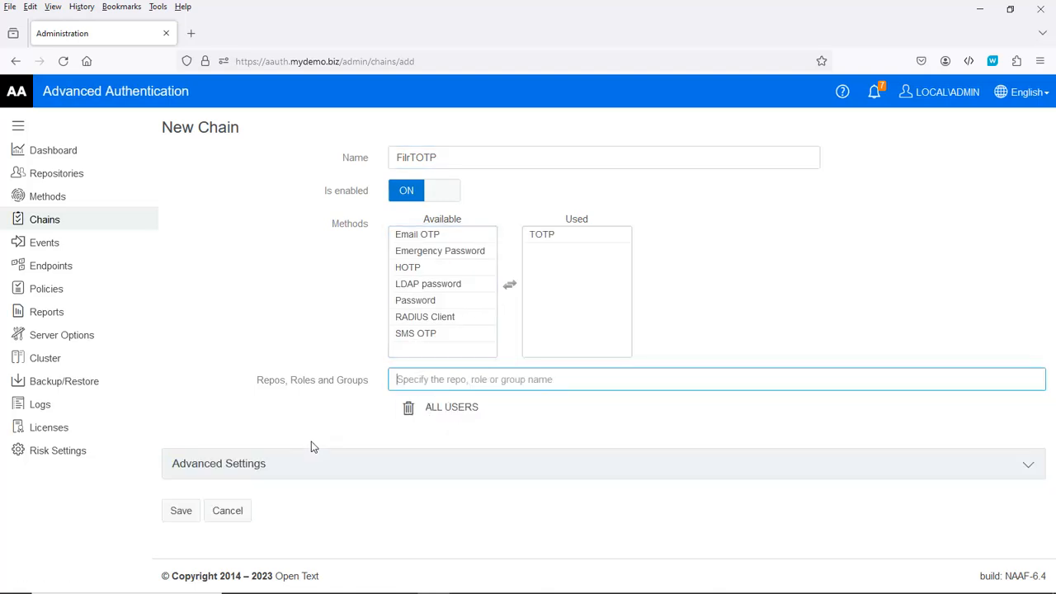
left_click(180, 511)
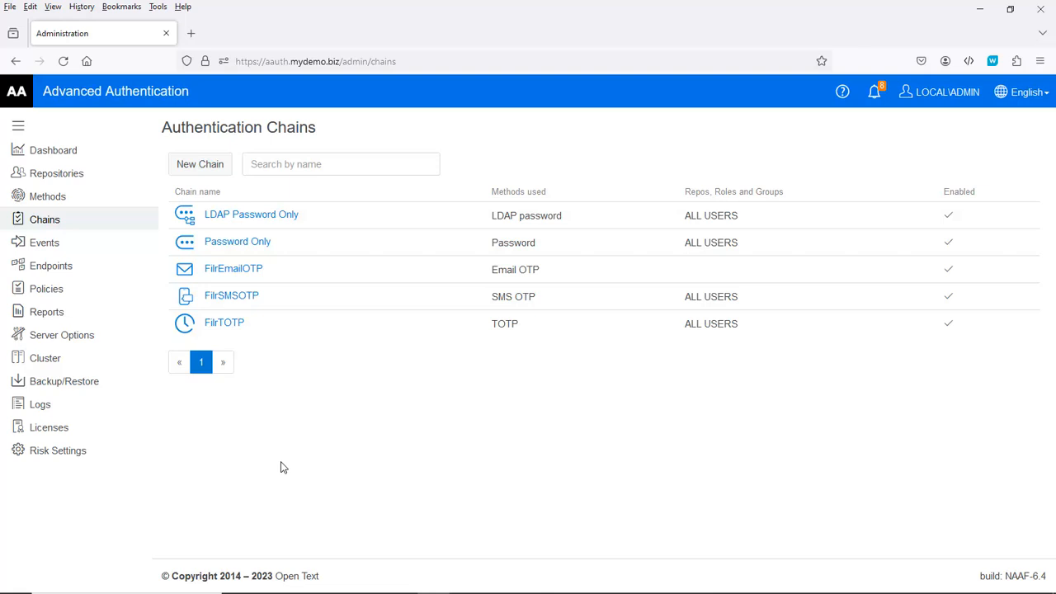
Step: Start a new event named Filr with event type OAuth2 / OpenID Connect
left_click(53, 248)
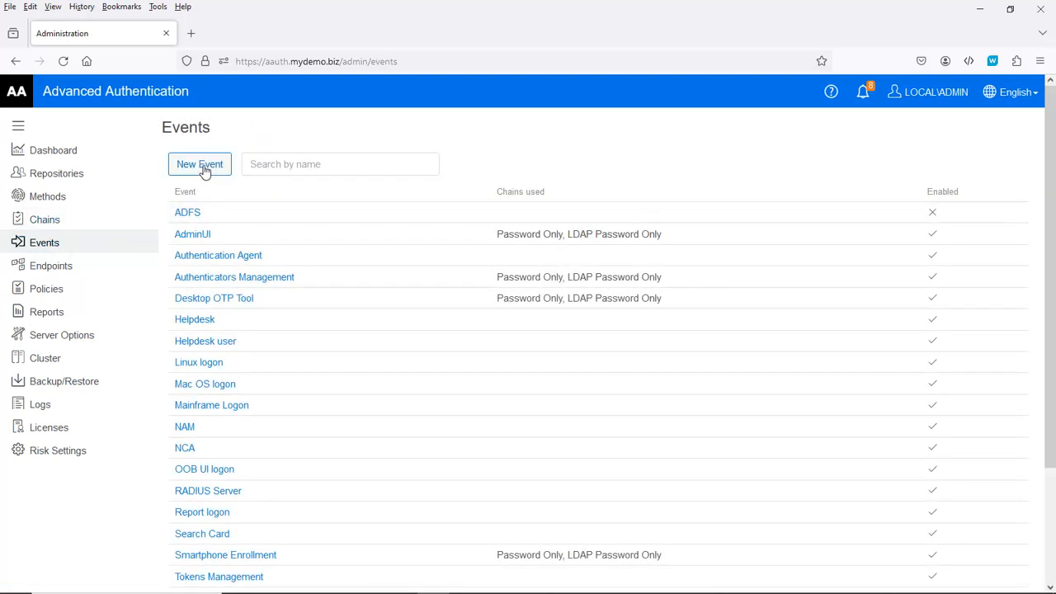
left_click(204, 169)
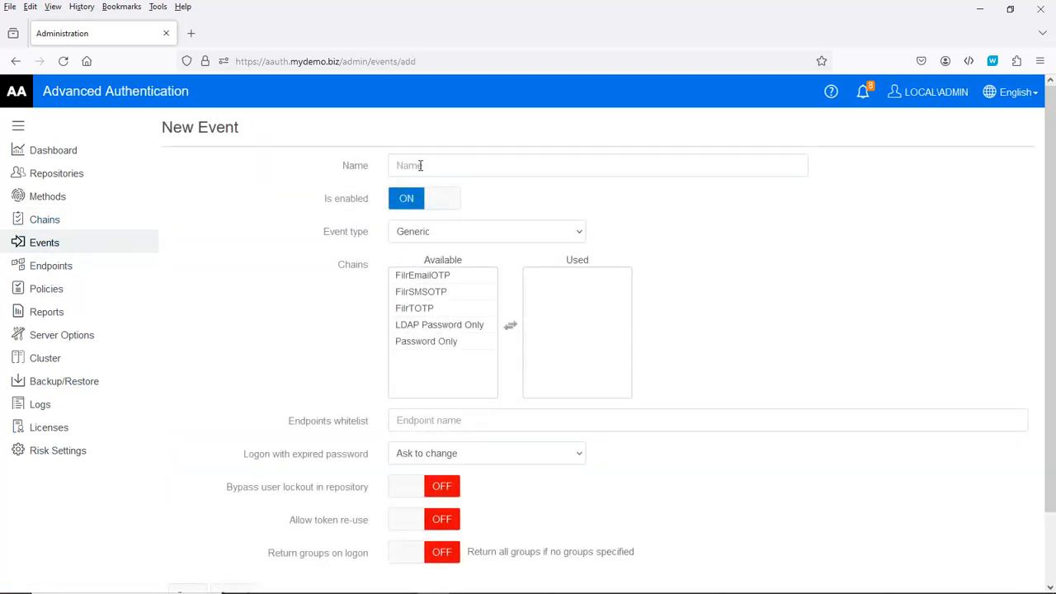
left_click(421, 165)
type("Filr")
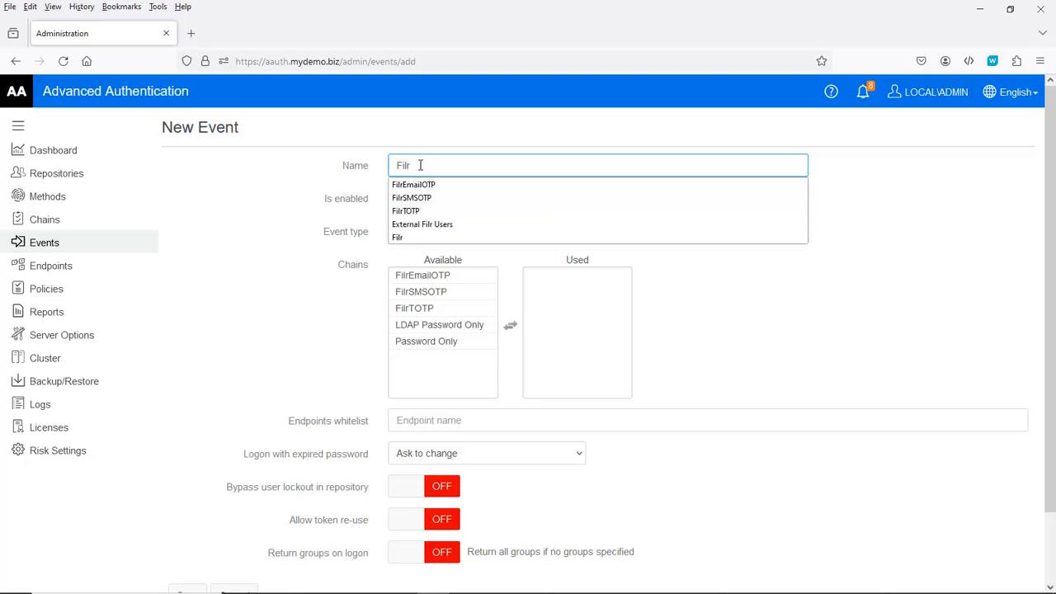
key("Tab")
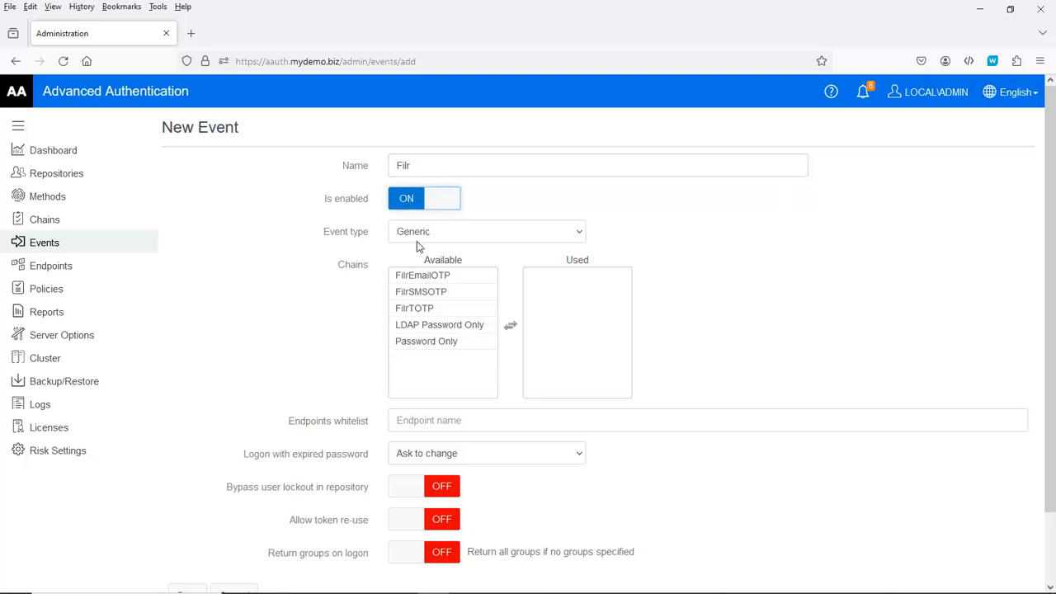
left_click(413, 235)
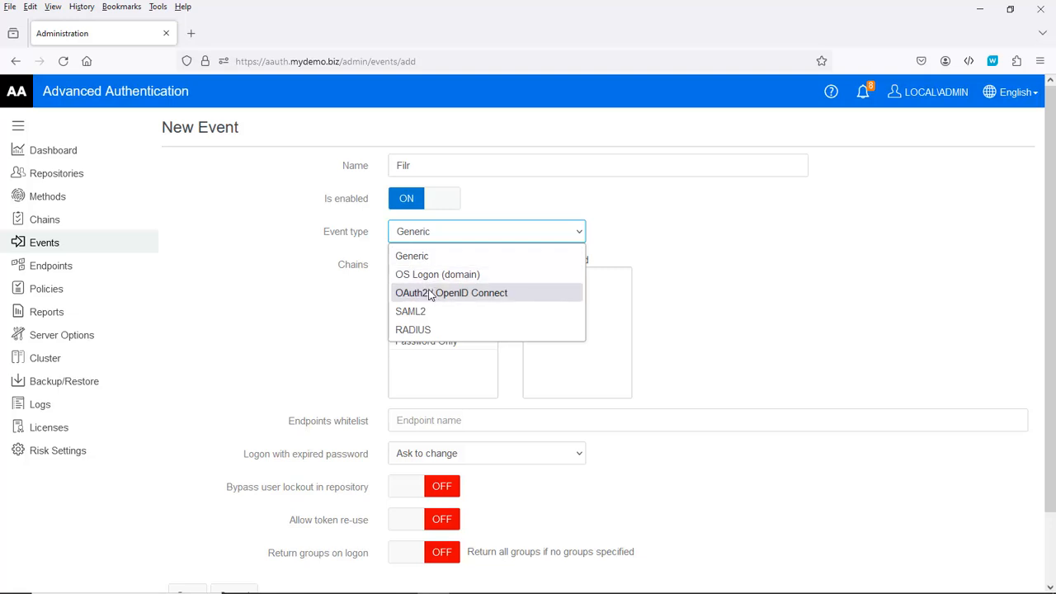
left_click(482, 292)
Step: Move the FilrEmailOTP, FilrSMSOTP and FilrTOTP chains into the event's Used list
left_click(418, 281)
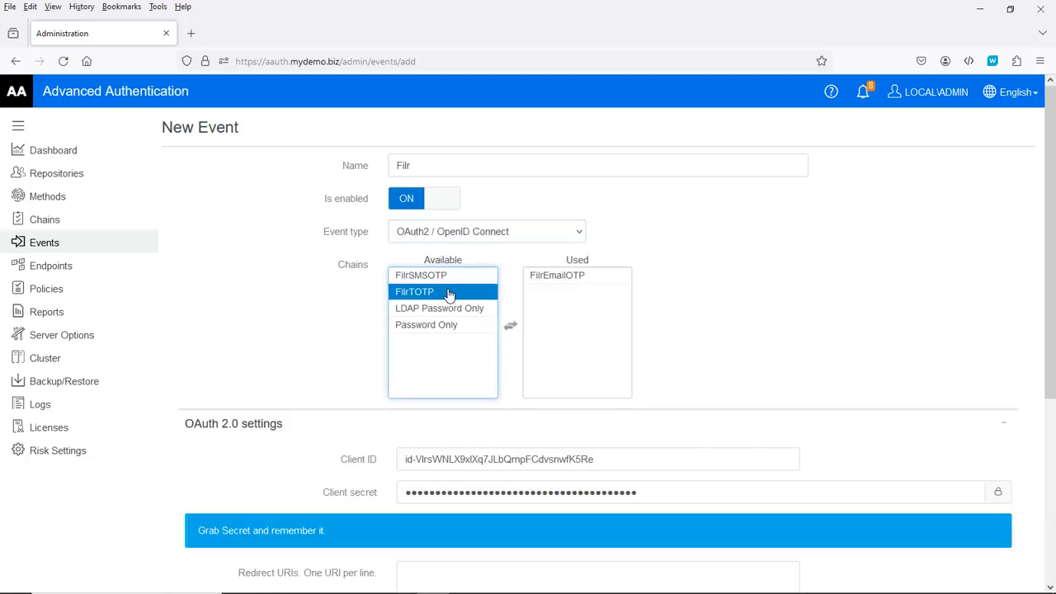
left_click(424, 277)
left_click(421, 275)
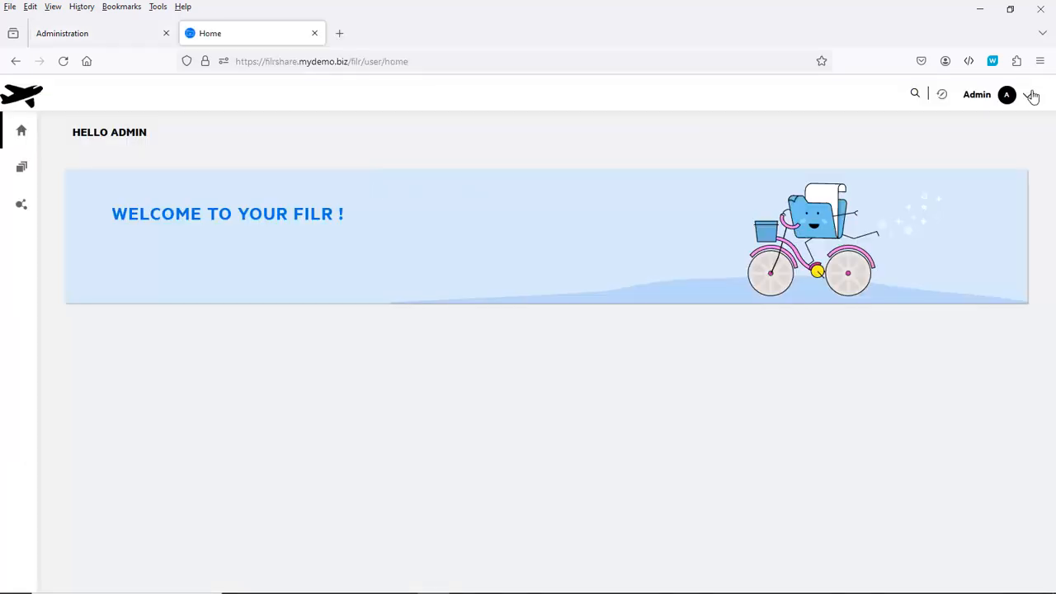
Step: Open the NetIQ Advanced Authentication settings in Filr's Administration Console
left_click(1029, 95)
left_click(895, 180)
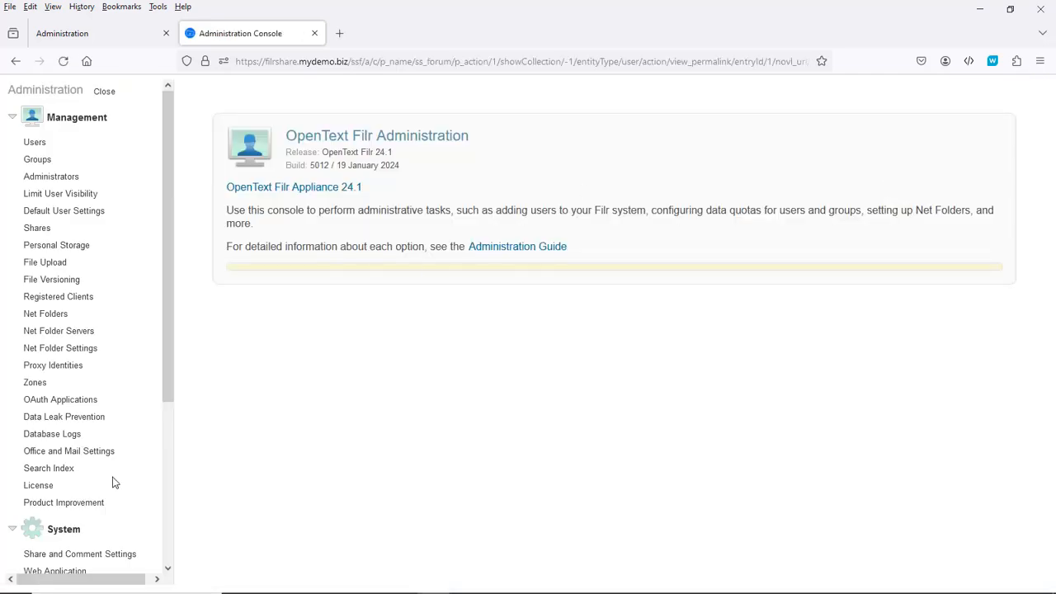
scroll(107, 481, "down", 3)
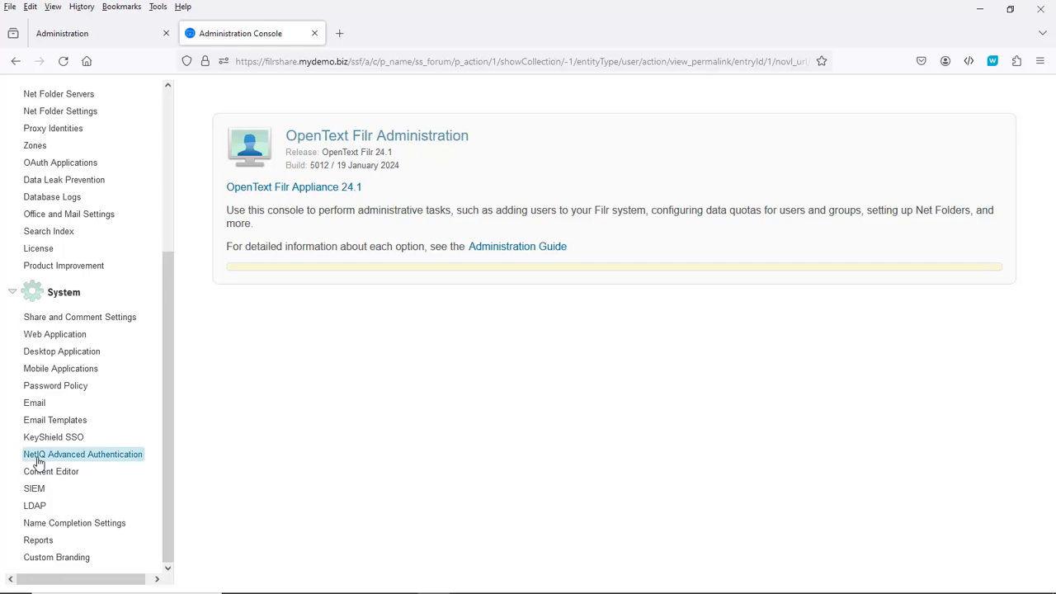
left_click(83, 456)
left_click(284, 139)
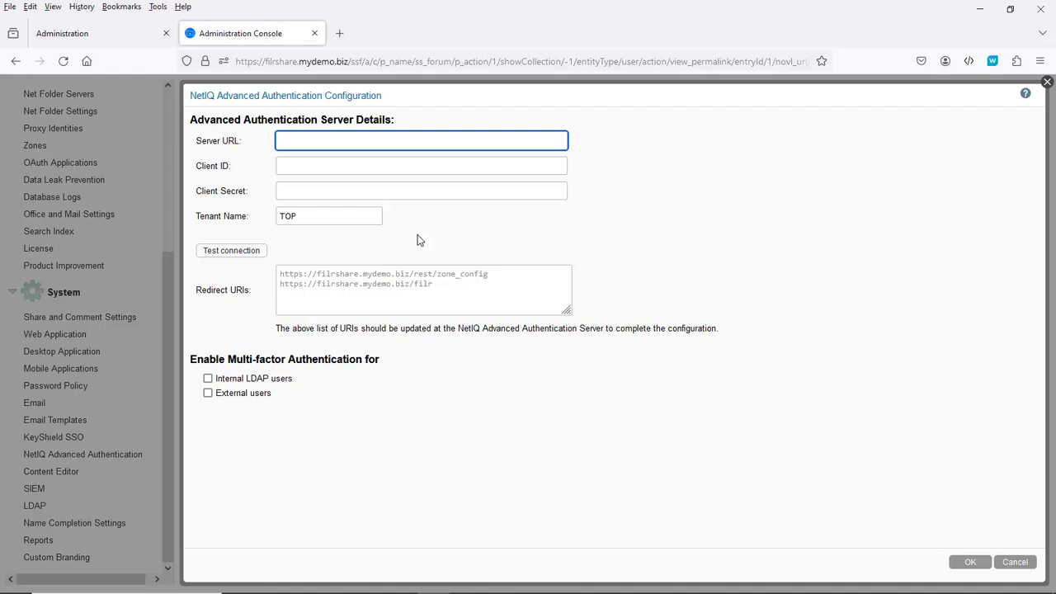
type("https://aauth.mydemo.biz")
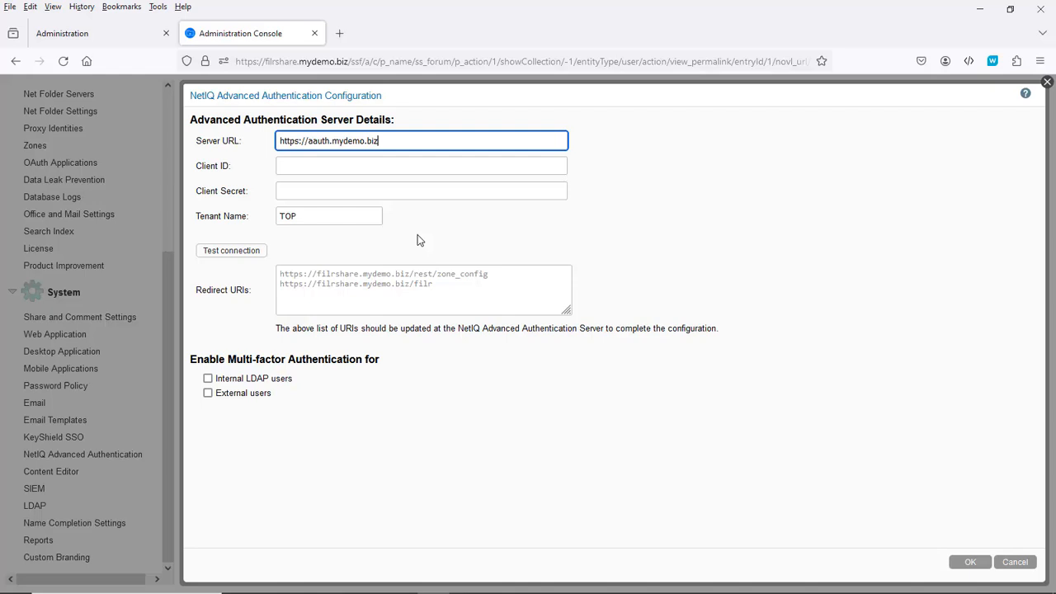
key("Tab")
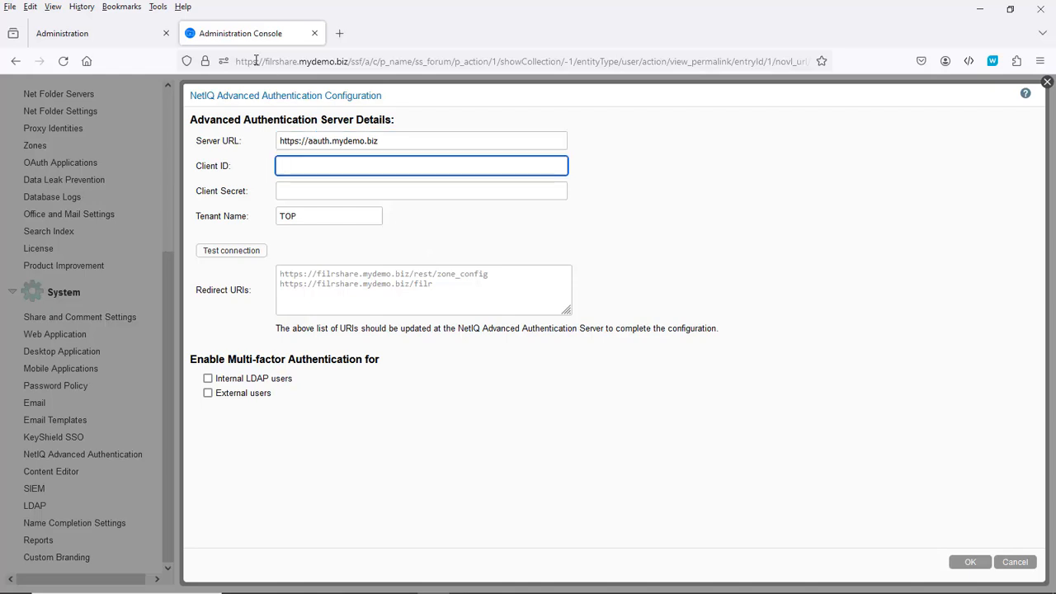
Step: Copy the Filr event's Client ID from Advanced Authentication into Filr's Client ID field
left_click(78, 37)
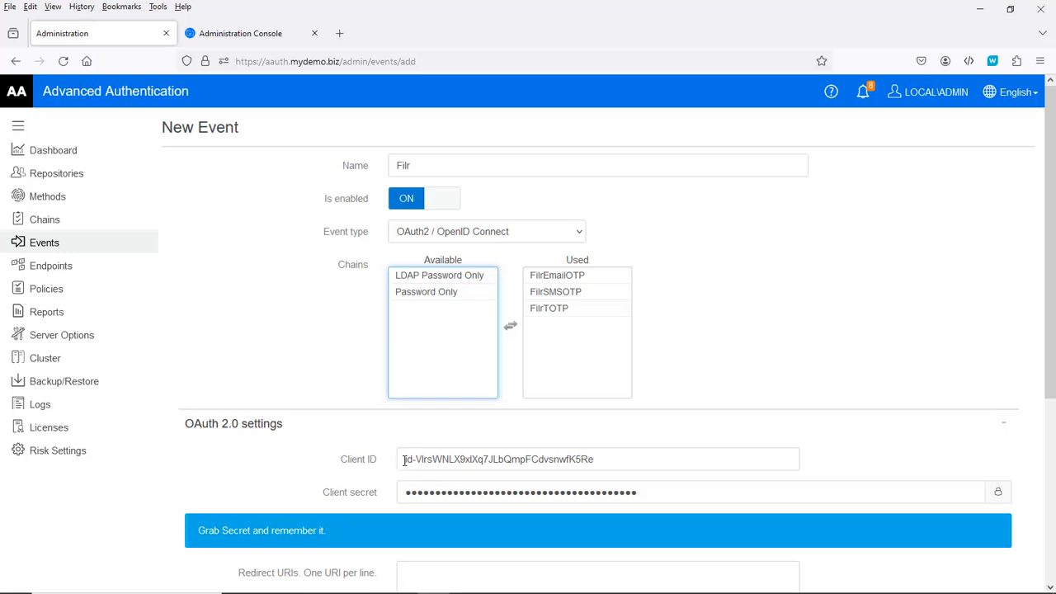
left_click_drag(404, 461, 611, 466)
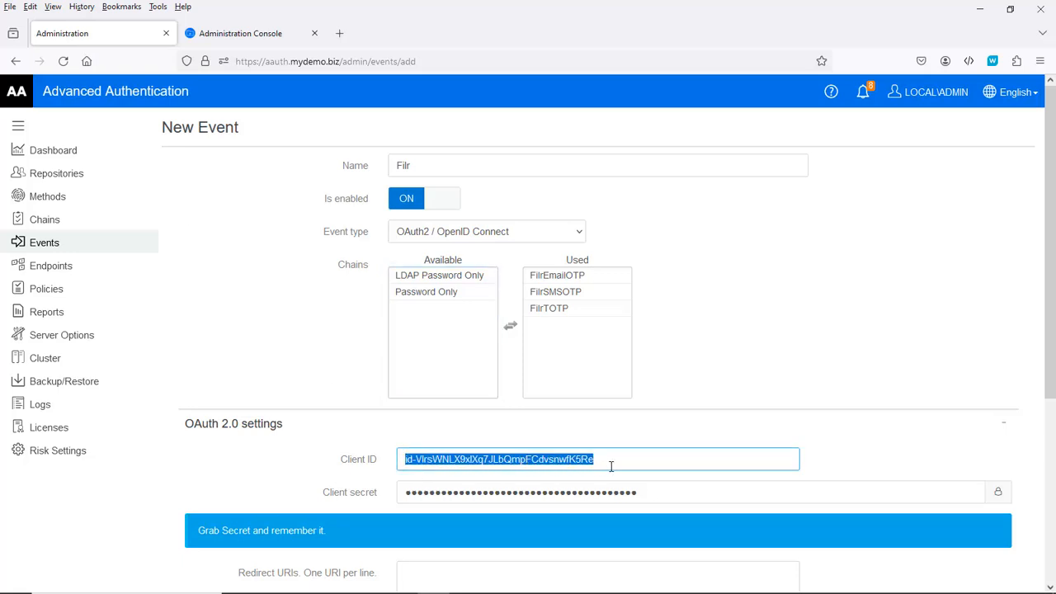
left_click(255, 37)
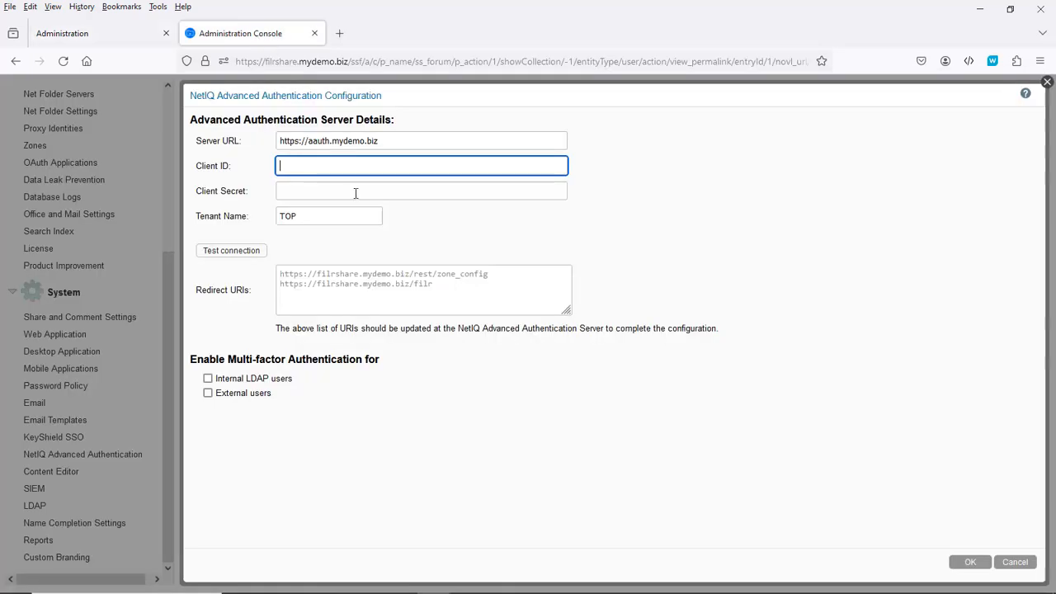
key("ctrl+v")
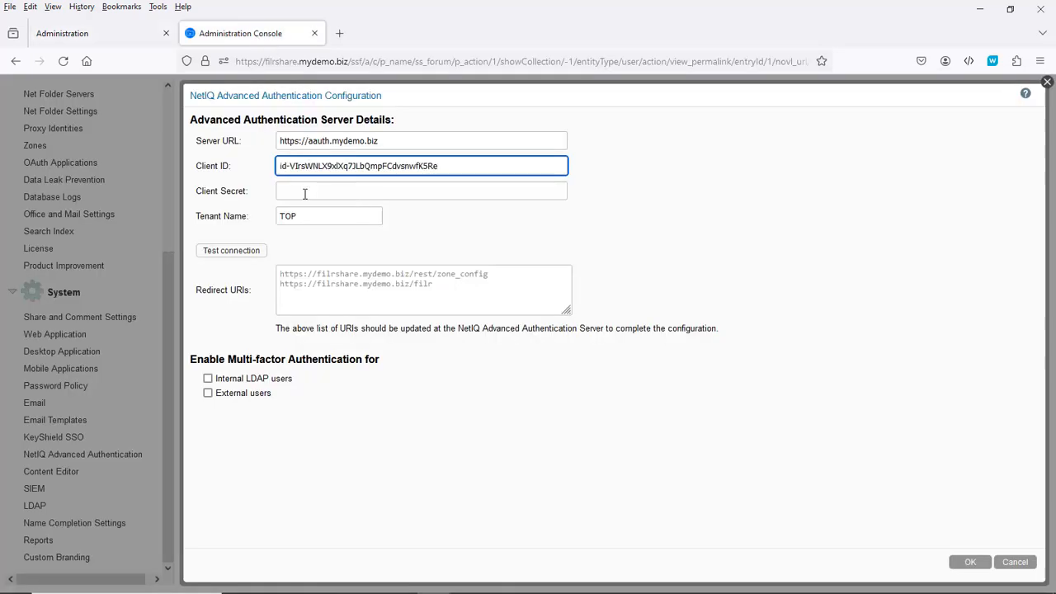
Step: Reveal the event's client secret and paste it into Filr's Client Secret field
left_click(298, 196)
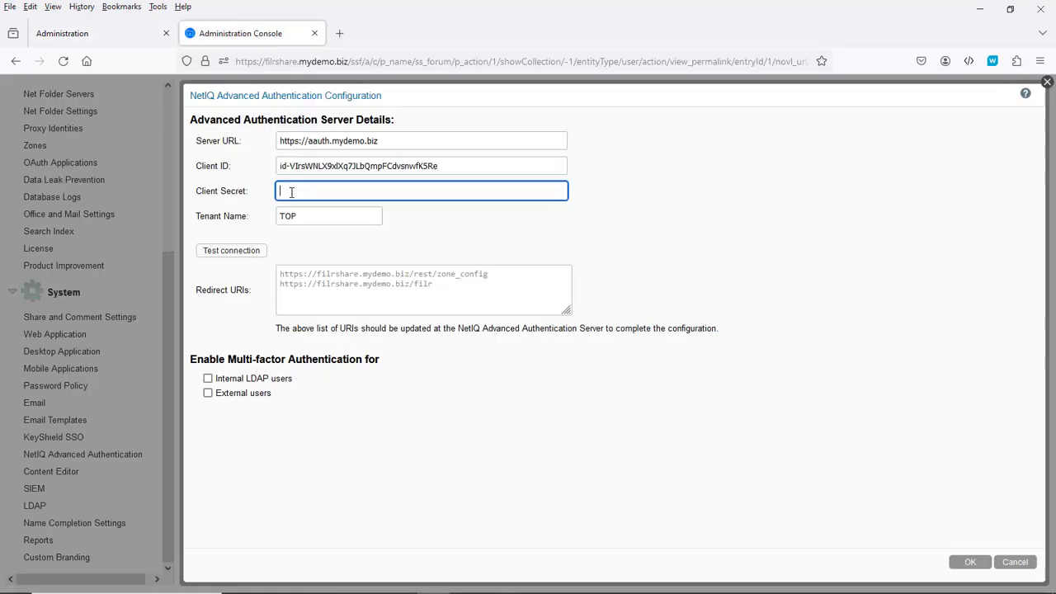
left_click(93, 39)
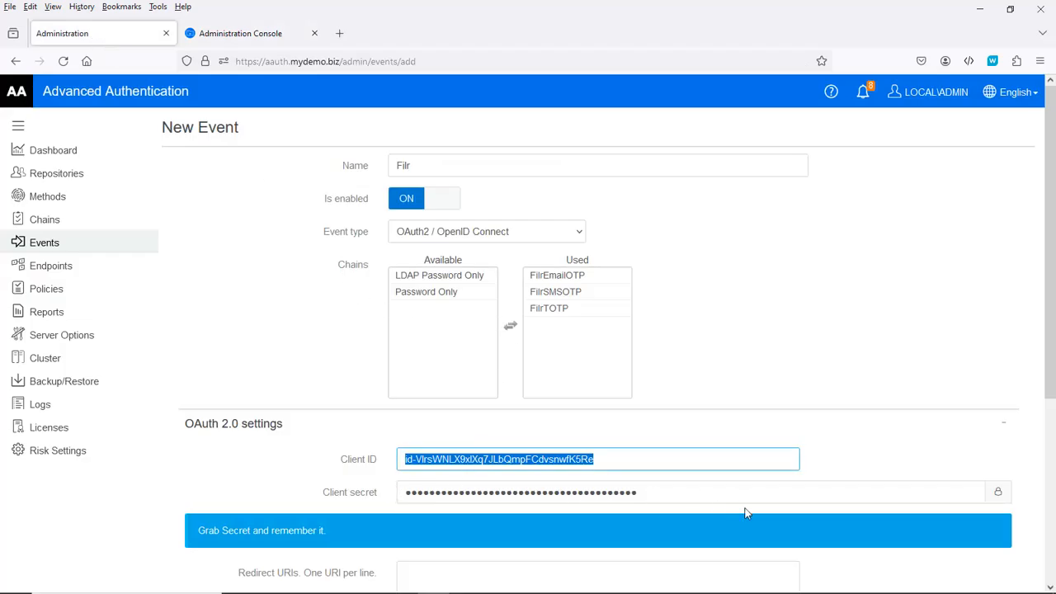
left_click(998, 494)
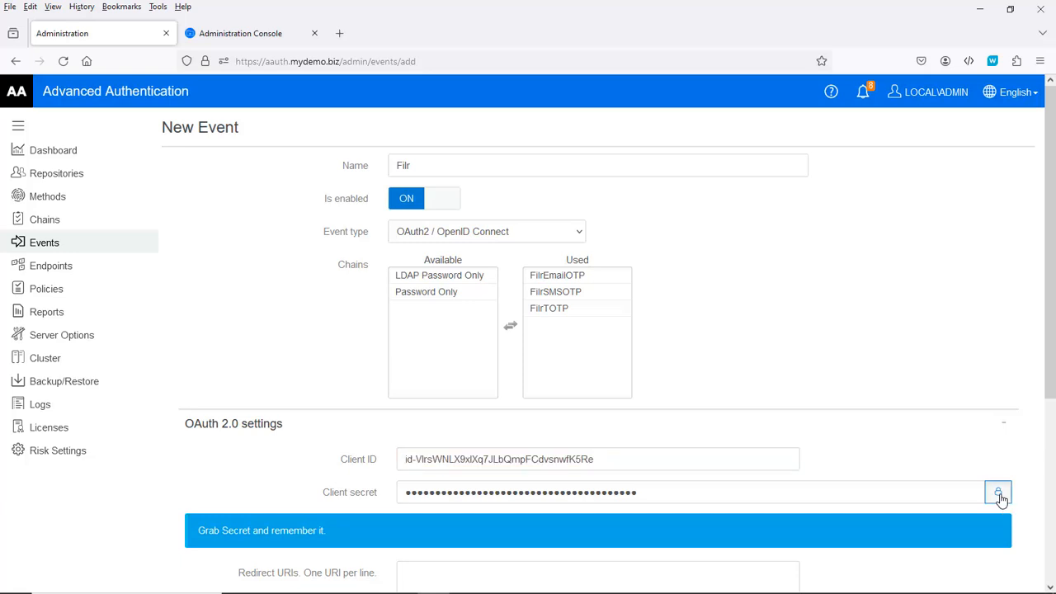
left_click_drag(625, 493, 384, 483)
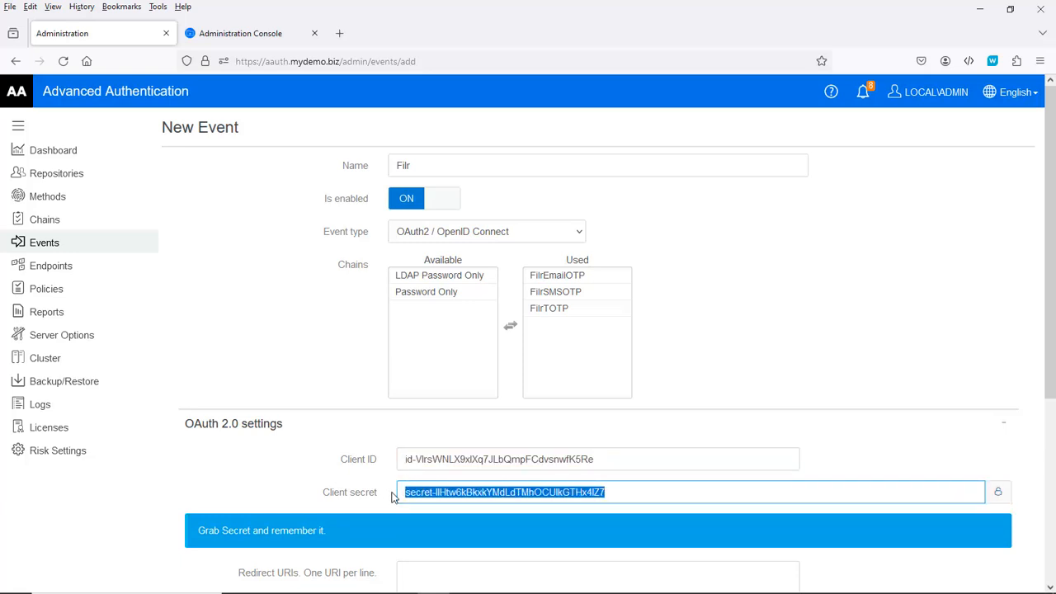
left_click(644, 493)
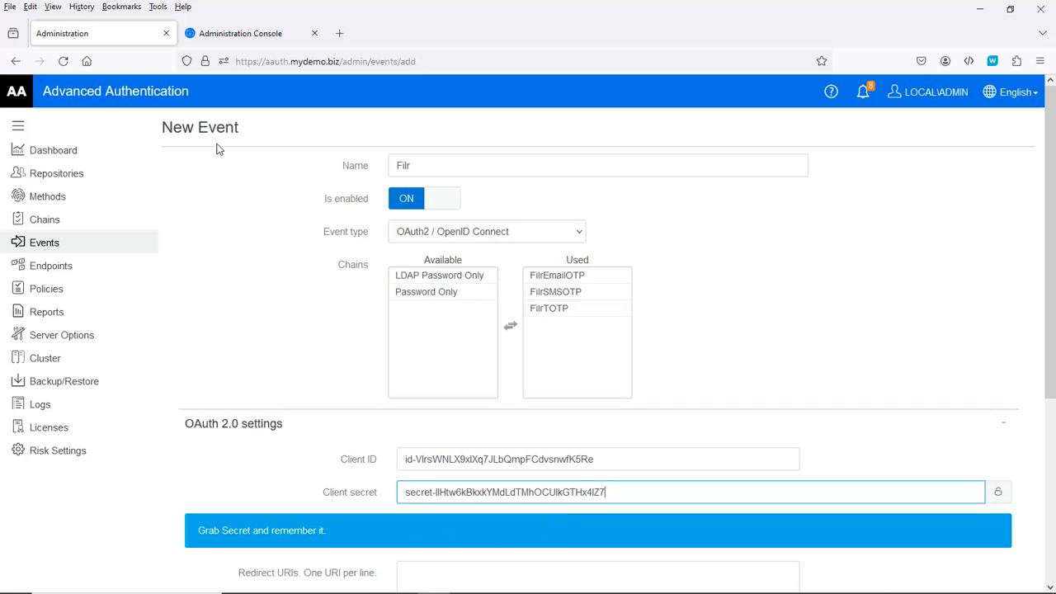
left_click(242, 41)
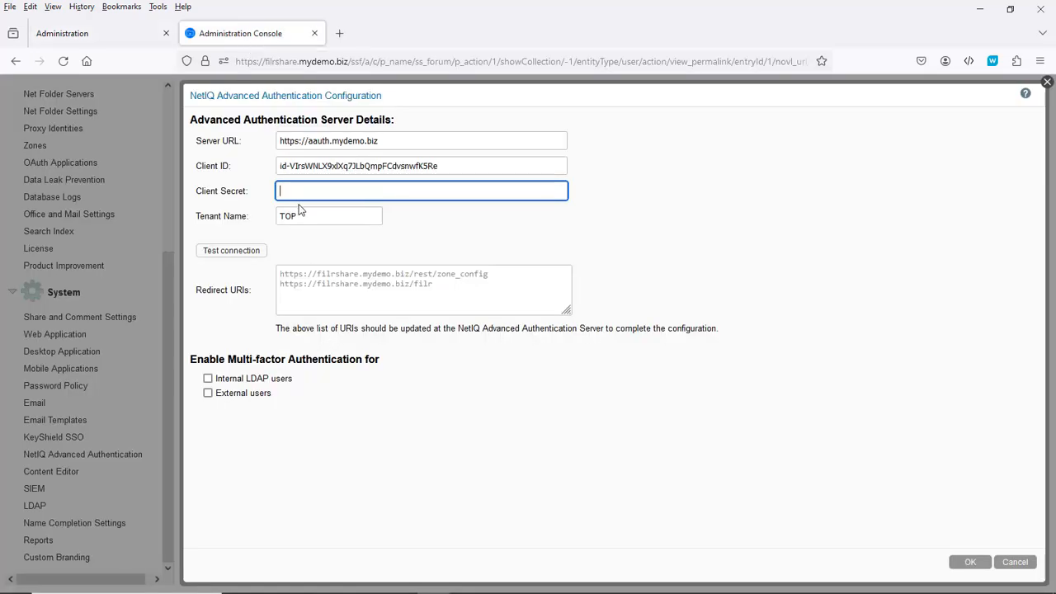
key("ctrl+v")
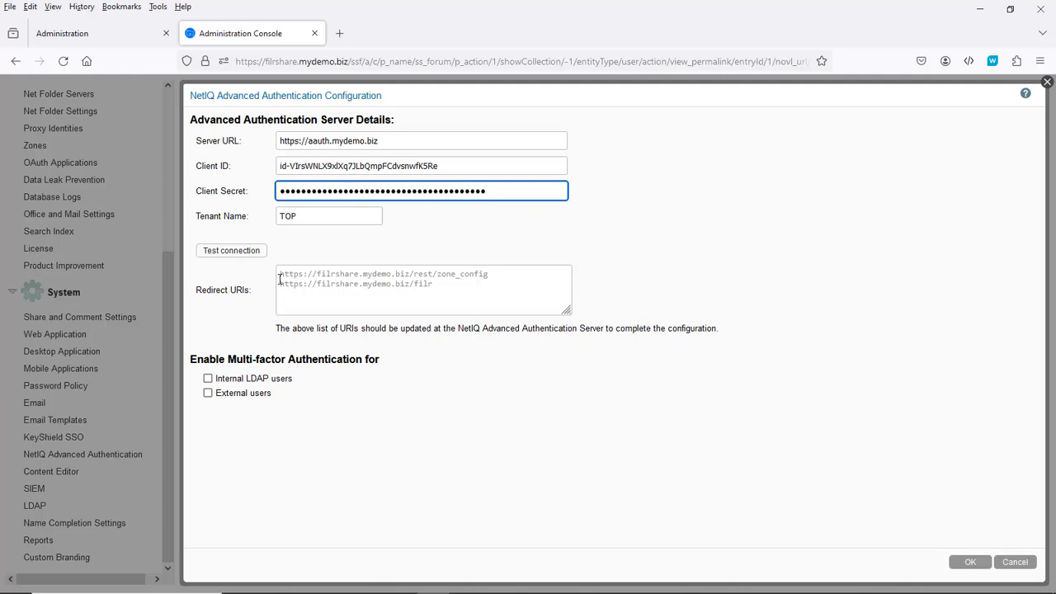
left_click(282, 274)
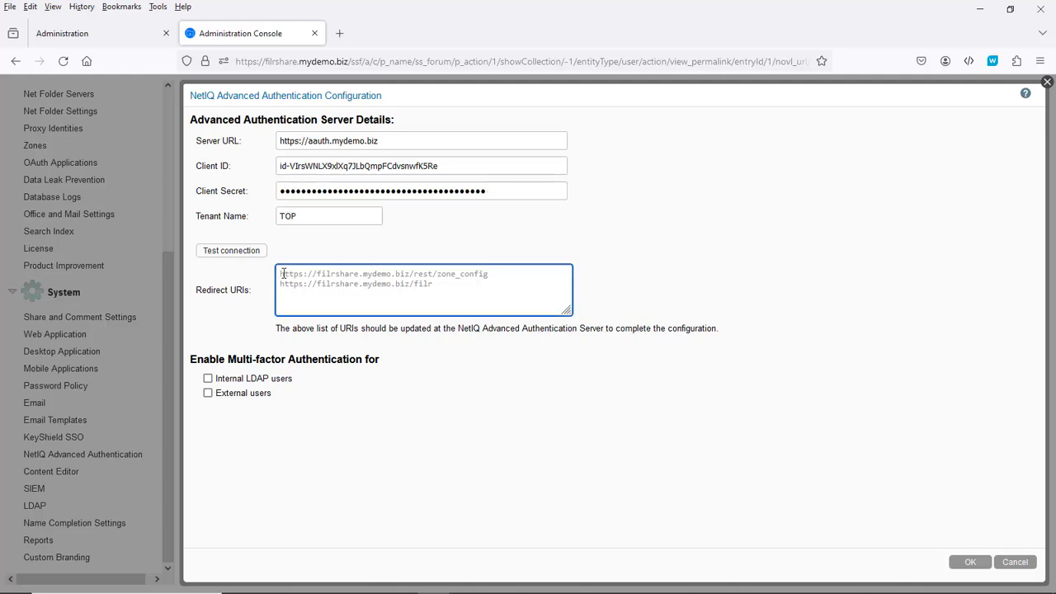
Step: Paste both Filr redirect URIs into the Filr event's Redirect URIs and save the event
left_click_drag(282, 274, 488, 284)
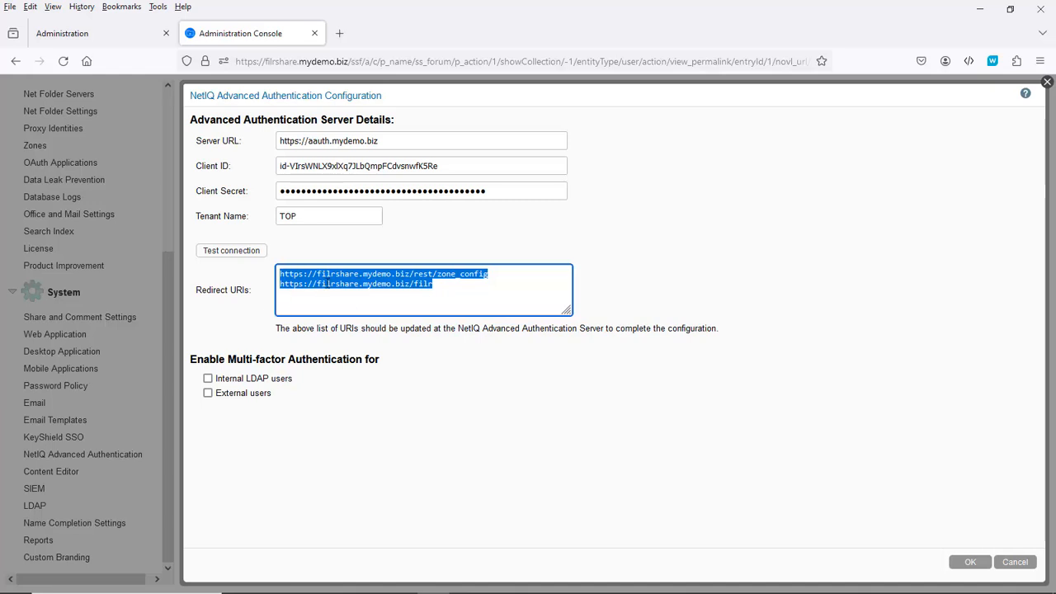
right_click(327, 282)
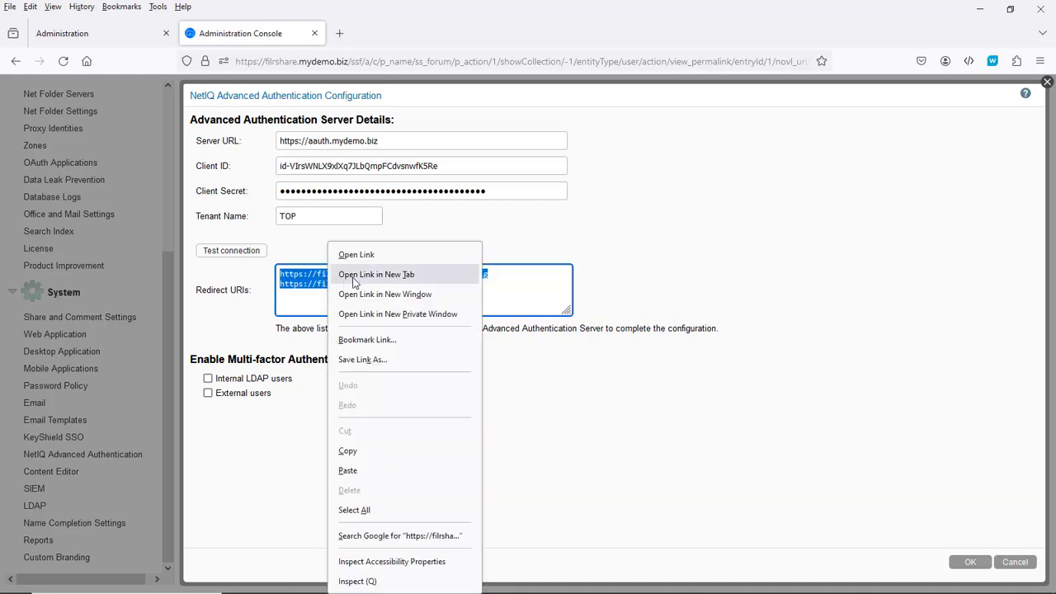
left_click(360, 453)
left_click(64, 35)
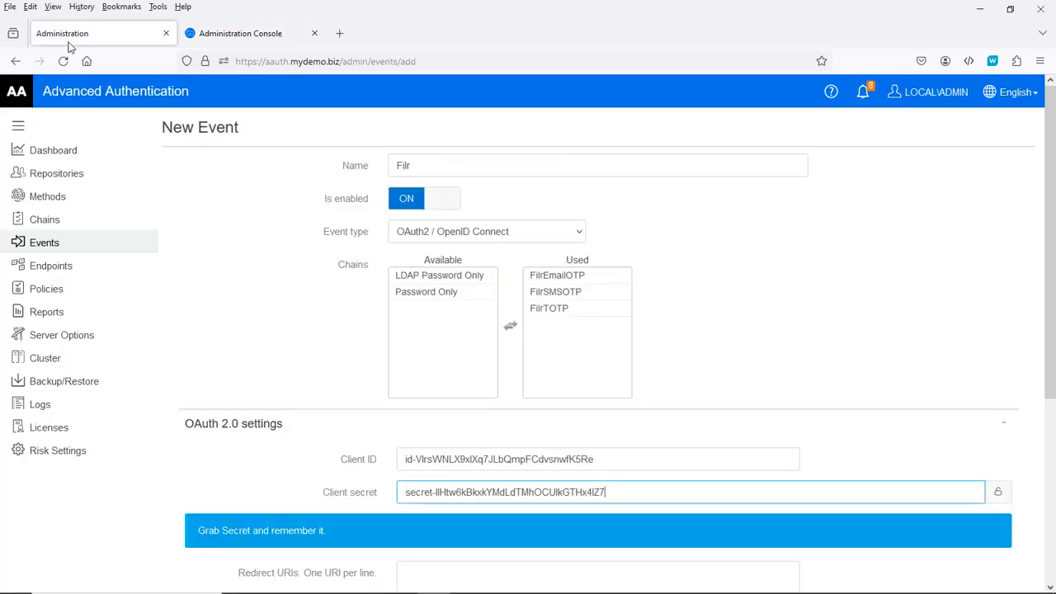
scroll(404, 479, "down", 3)
left_click(402, 299)
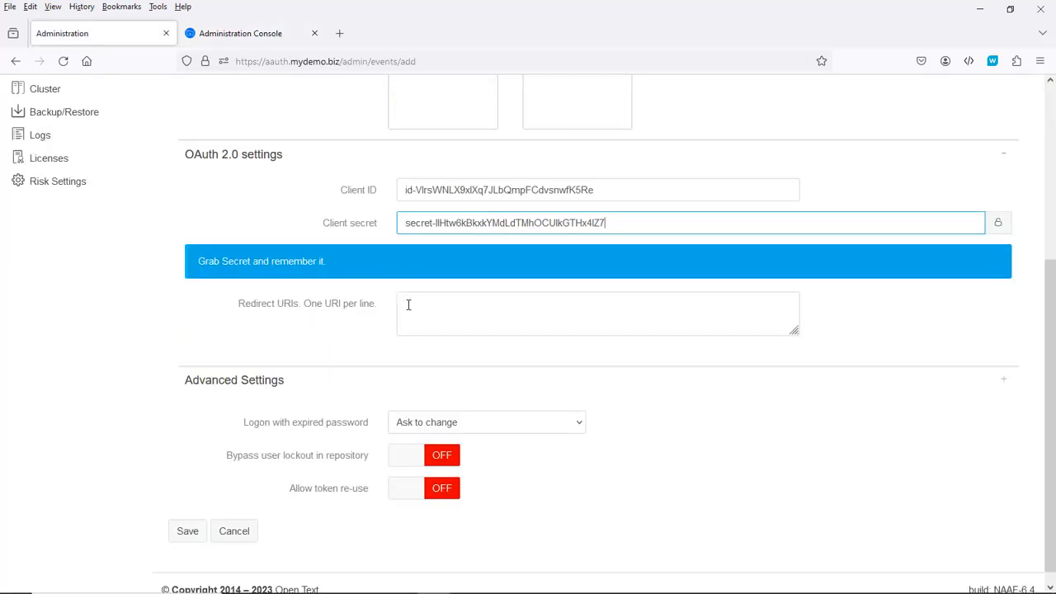
key("ctrl+v")
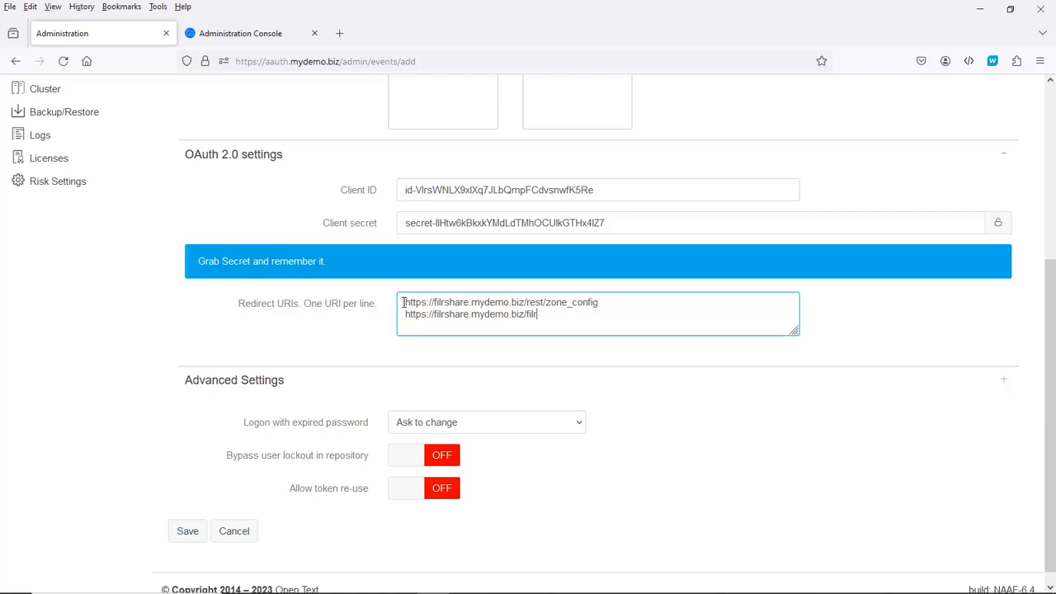
left_click(188, 533)
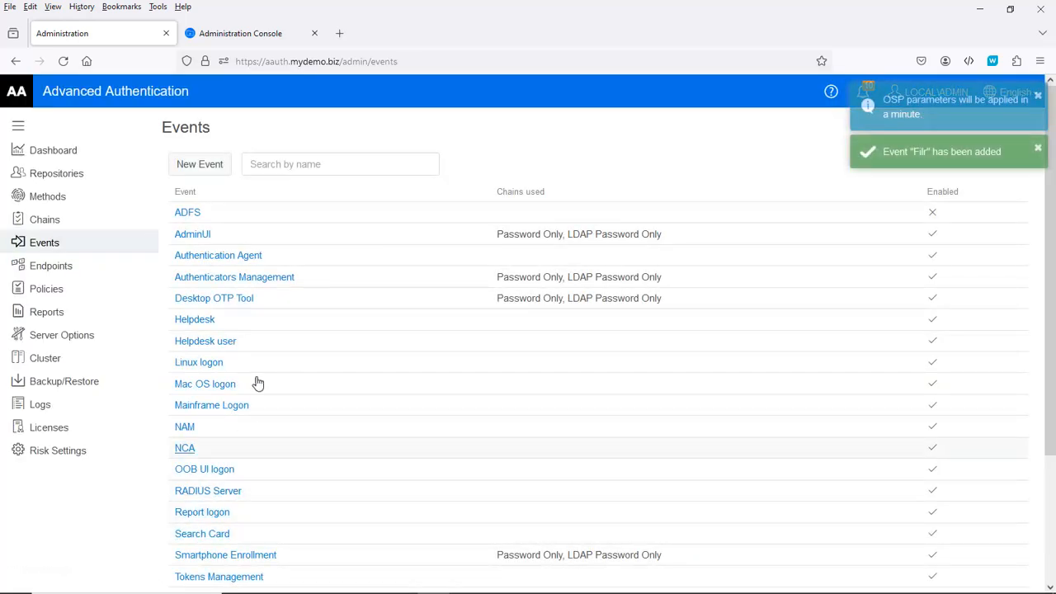
Step: Run Filr's connection test to Advanced Authentication and close the success message
left_click(250, 35)
left_click(223, 254)
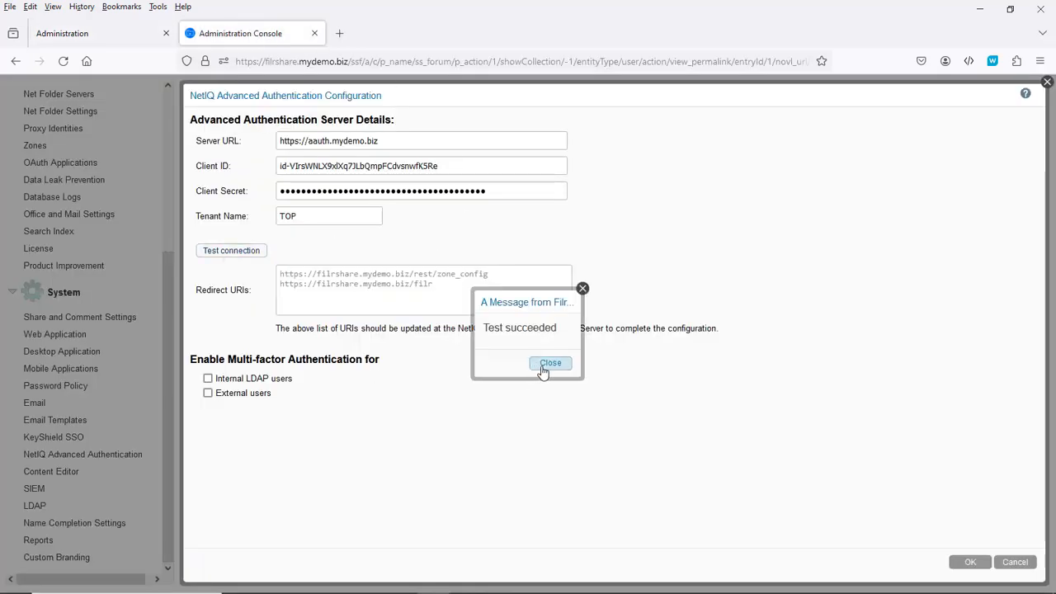
left_click(541, 366)
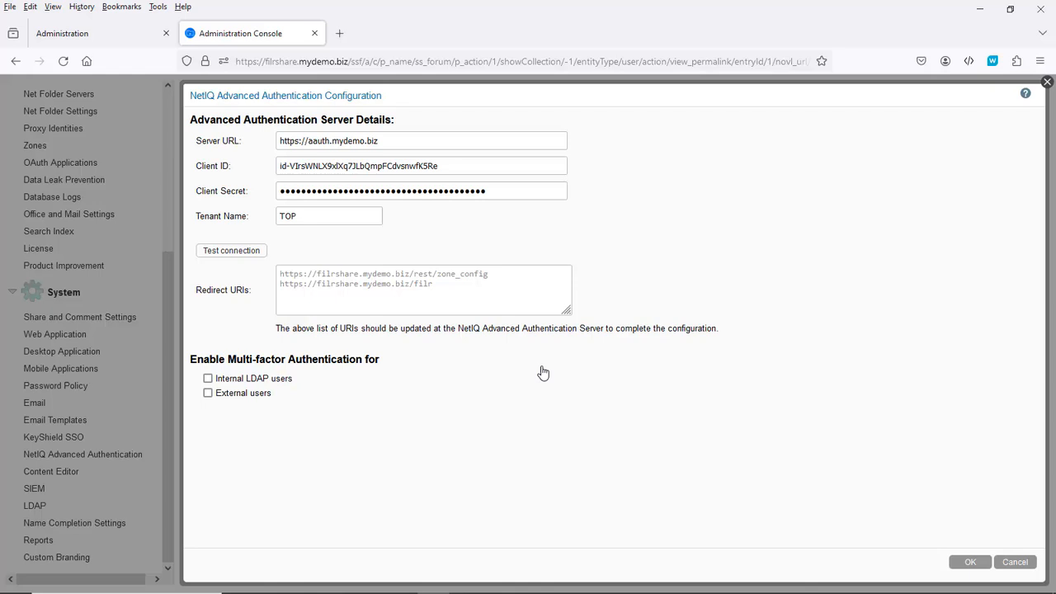
Step: Turn on multi-factor authentication for Internal LDAP users and External users, and apply with OK
left_click(208, 380)
left_click(208, 394)
left_click(972, 563)
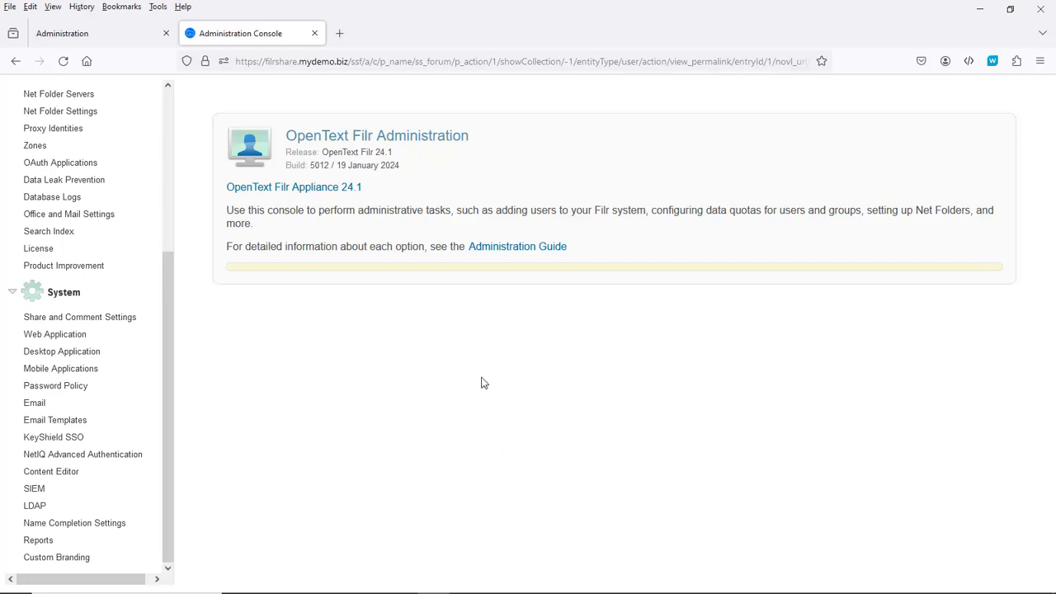
Step: In a new tab, sign in to aauth.mydemo.biz with the user's username and password
left_click(338, 35)
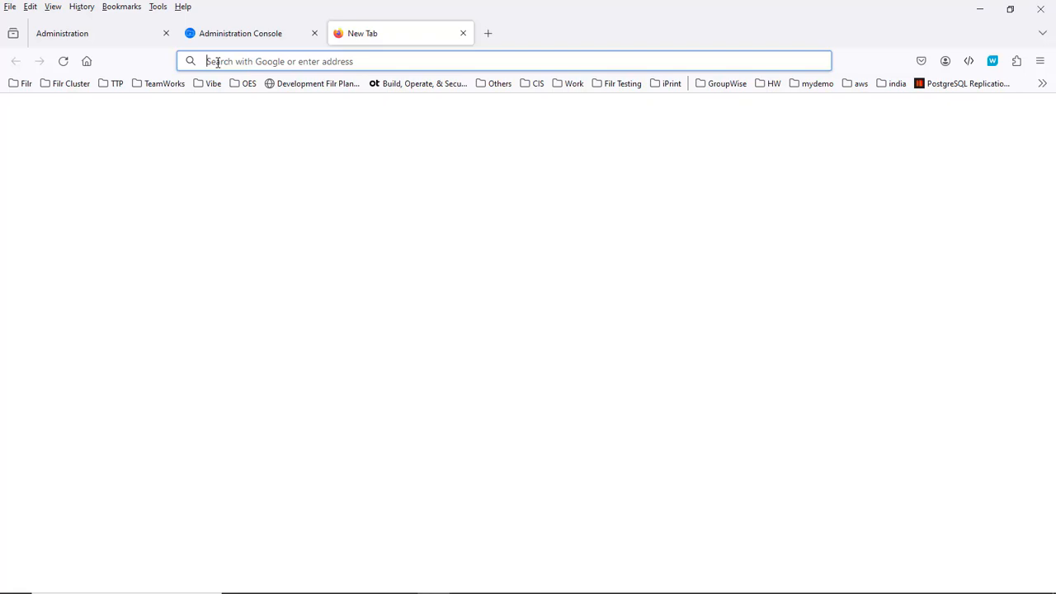
type("aauth")
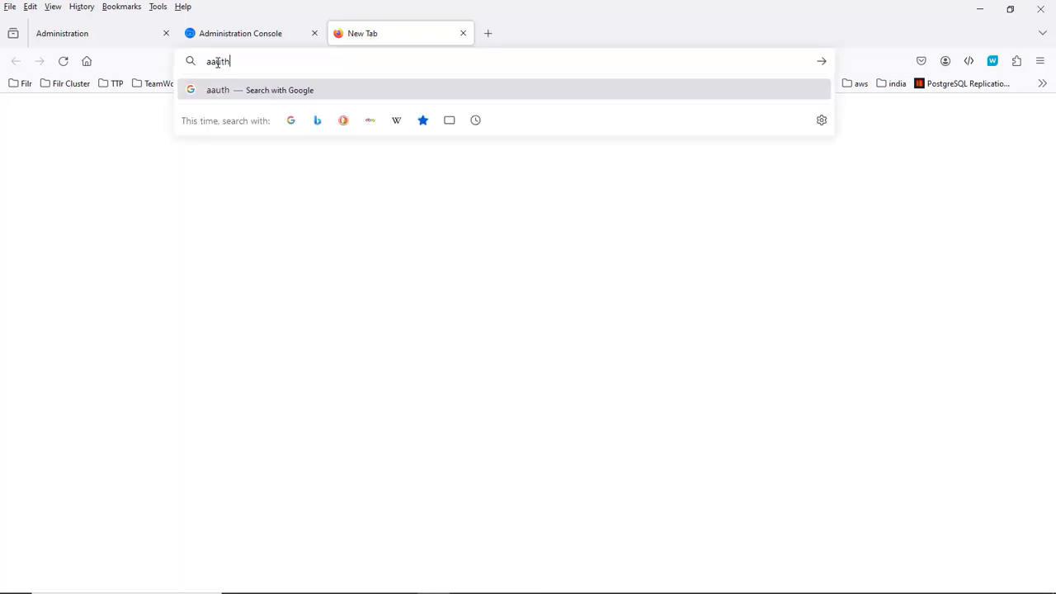
type(".mydemo")
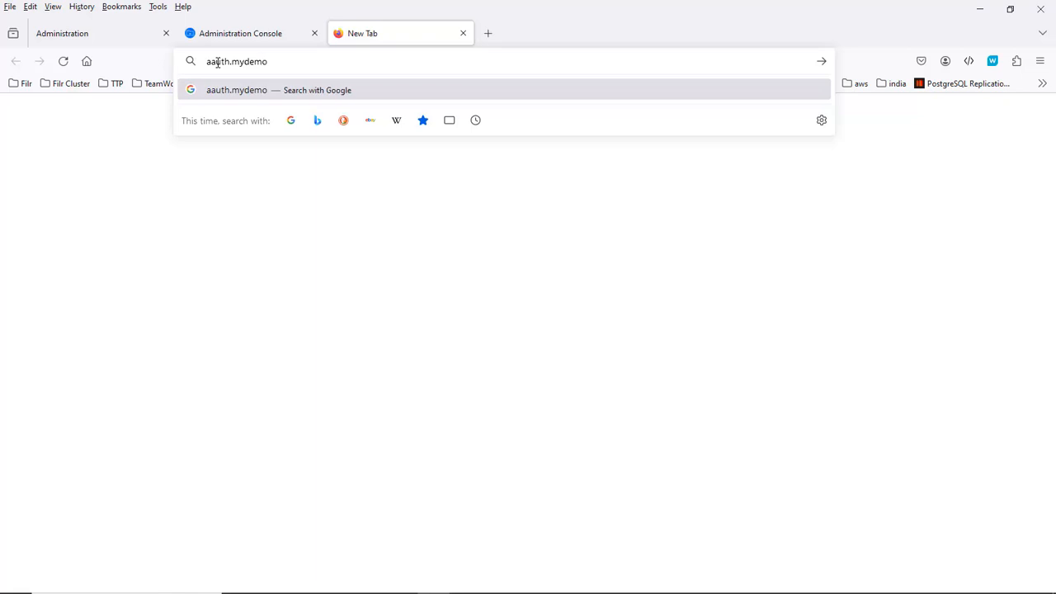
type(".biz")
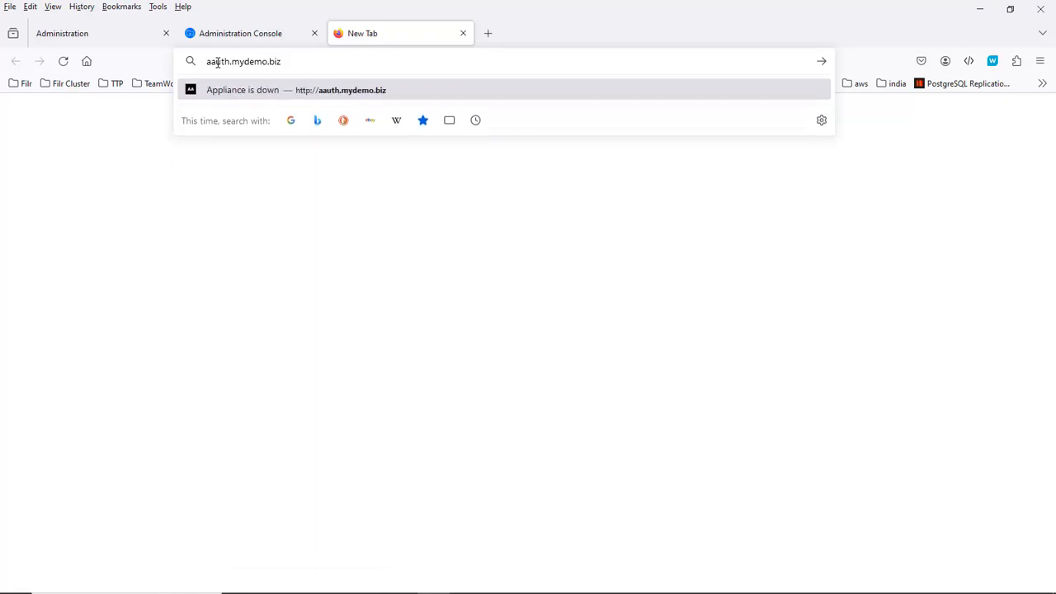
key("Return")
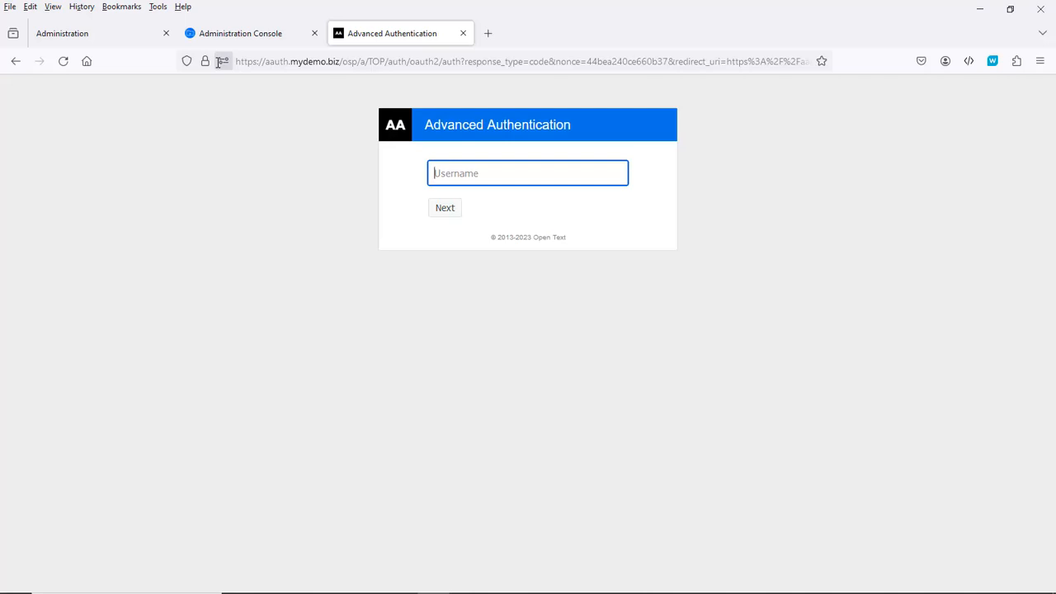
key("Return")
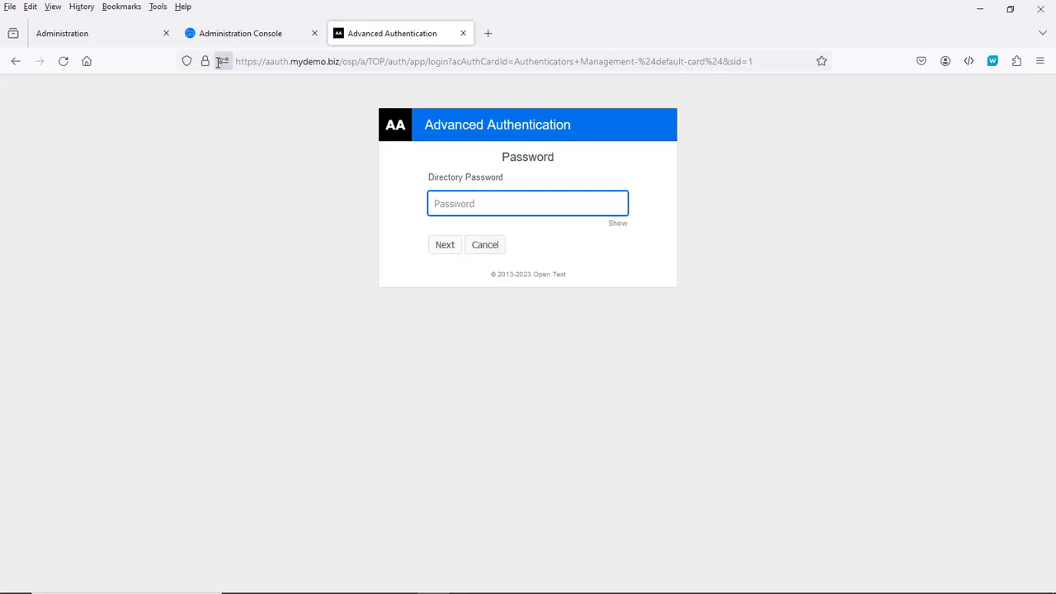
type("******")
key("Return")
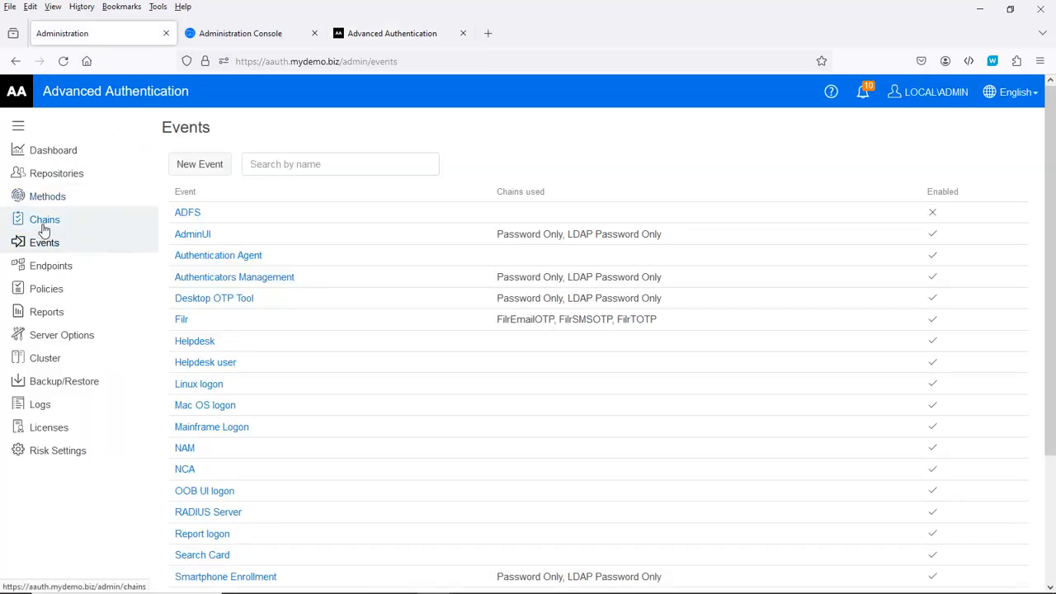
Step: Add ALL USERS to the FilrEmailOTP chain's groups and save it
left_click(45, 223)
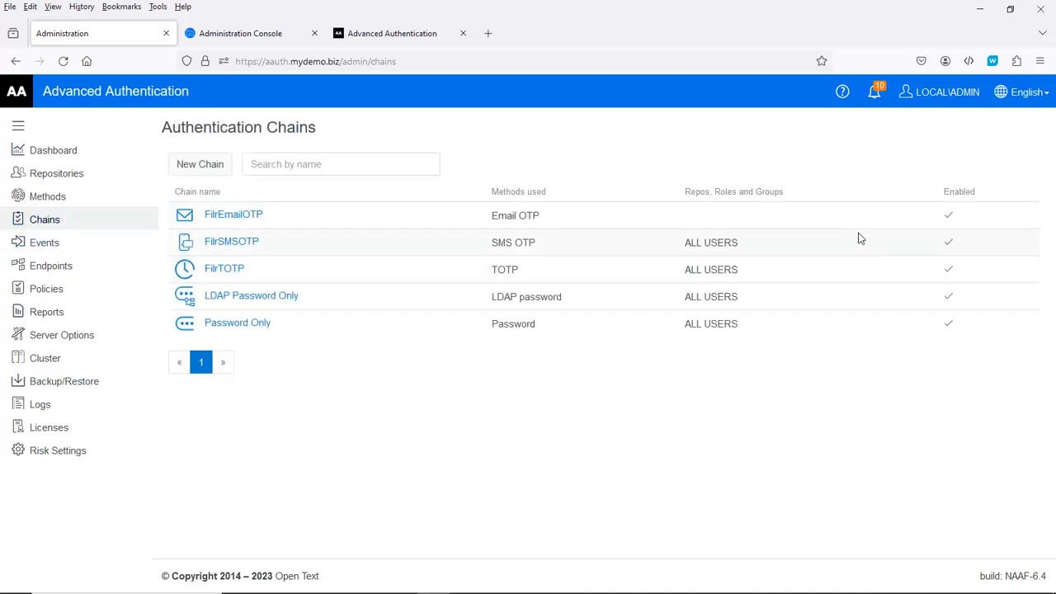
left_click(219, 219)
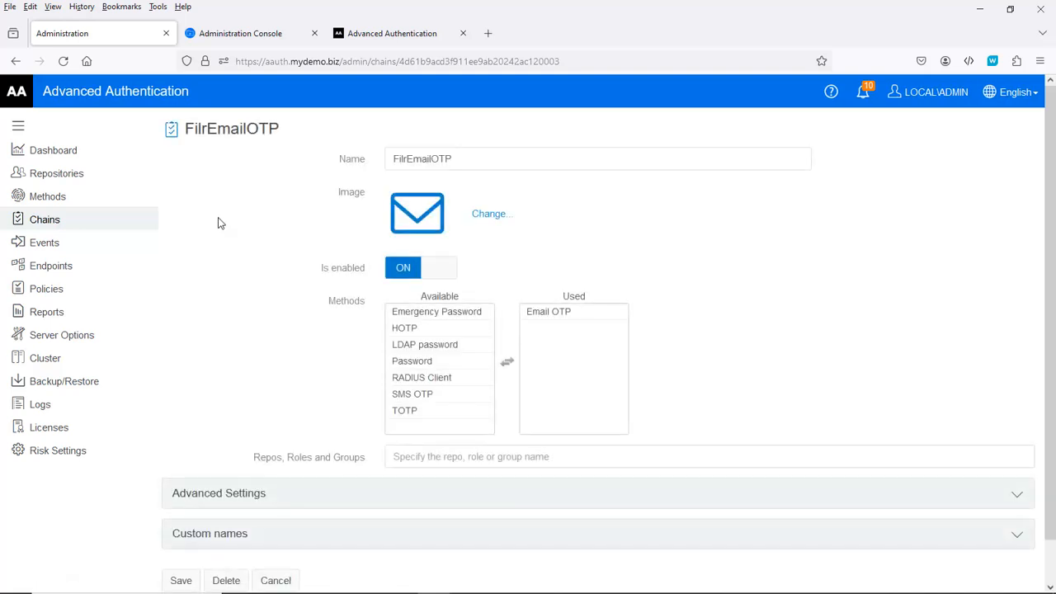
left_click(429, 457)
type("all USERS")
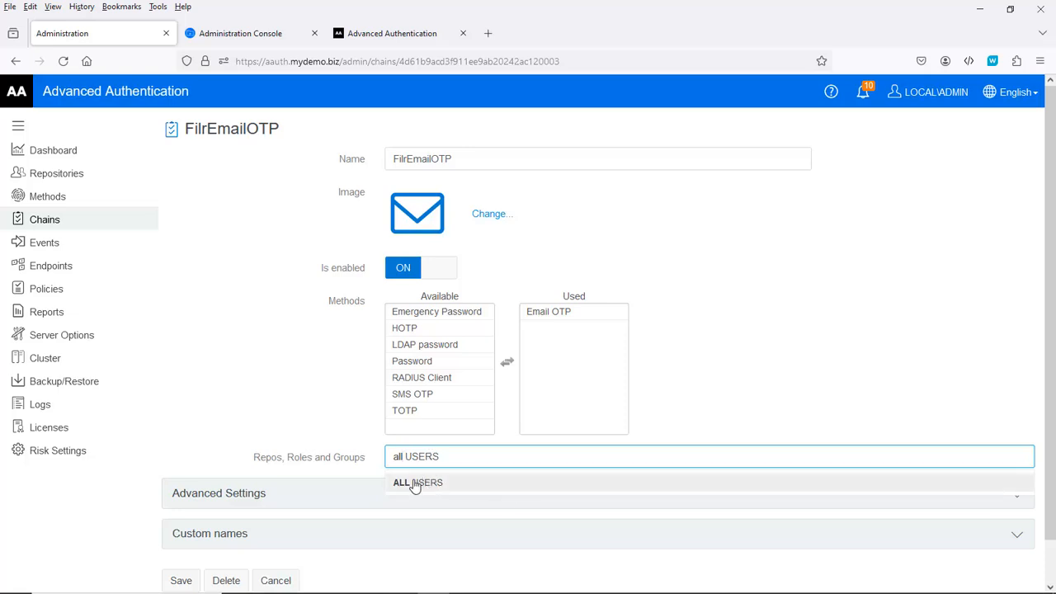
left_click(506, 485)
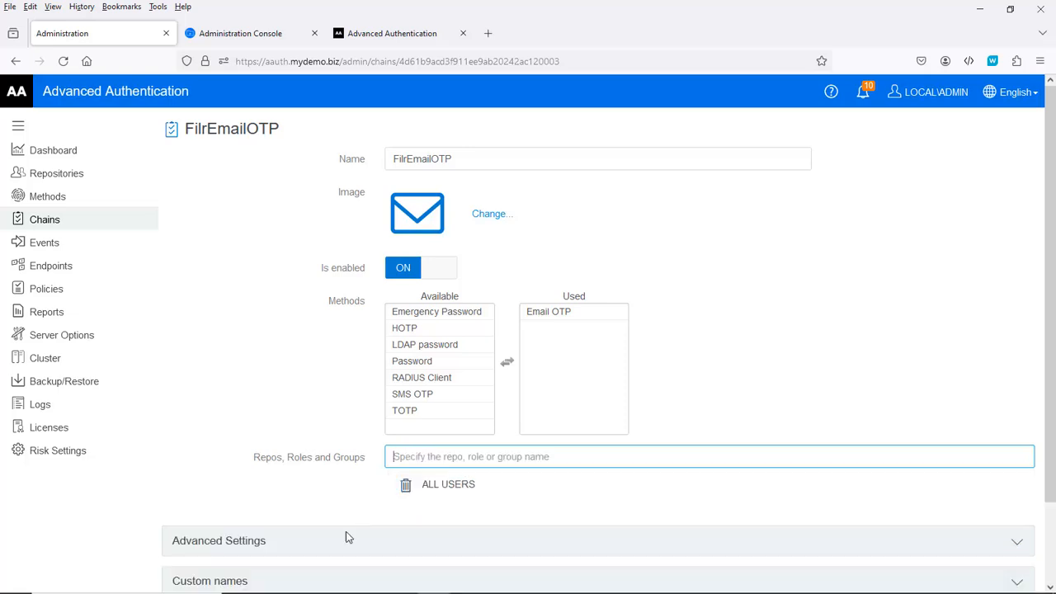
scroll(258, 520, "down", 3)
left_click(180, 540)
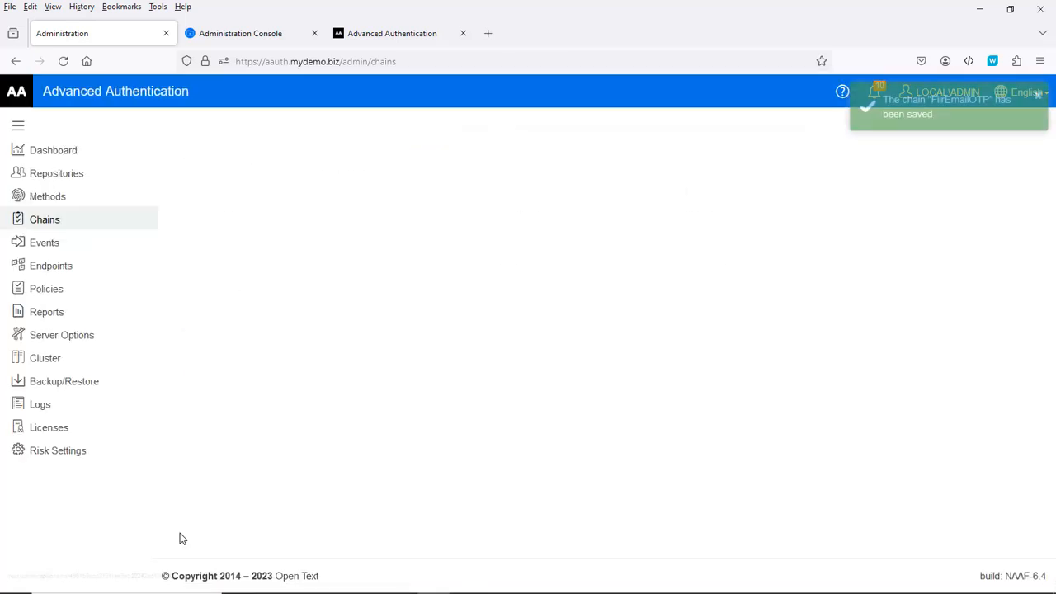
left_click(355, 35)
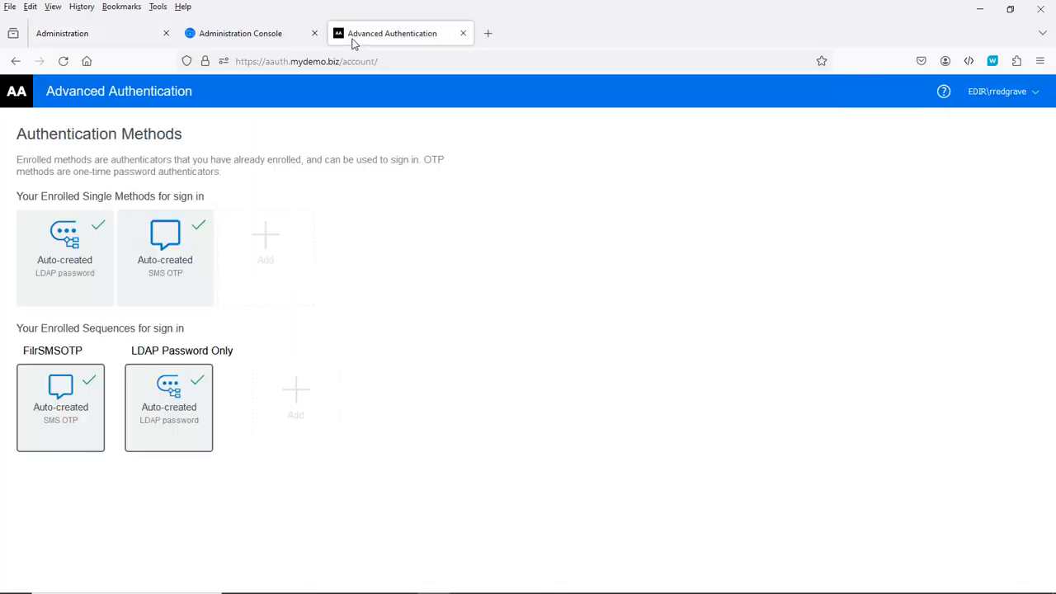
Step: Reload the Authentication Methods page so Email OTP appears among the enrolled methods
left_click(63, 63)
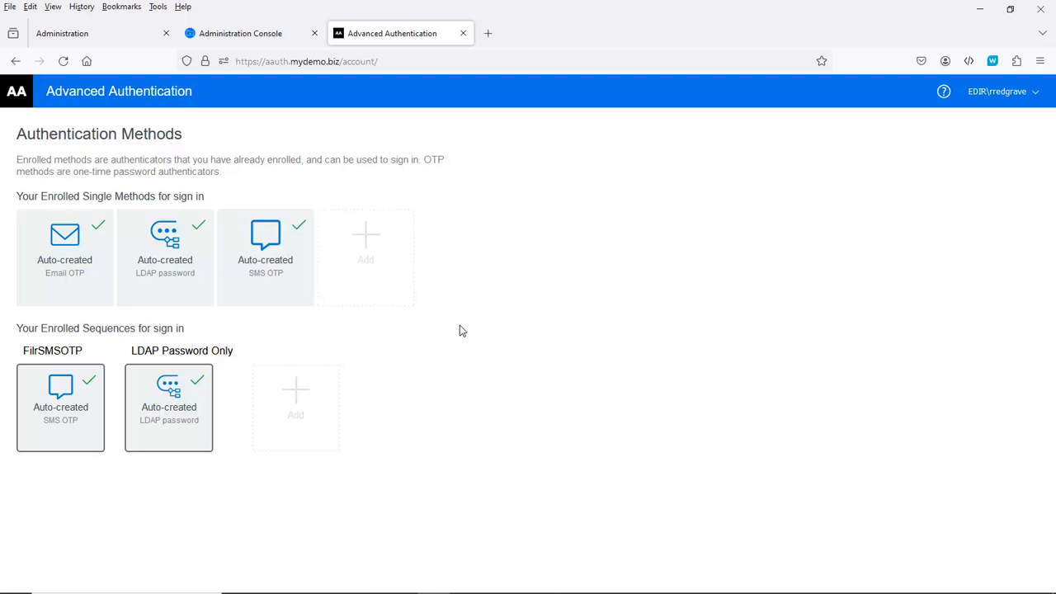
Step: Add a TOTP enrollment with service name Mydemo and the user's account name, and generate its QR code
left_click(369, 242)
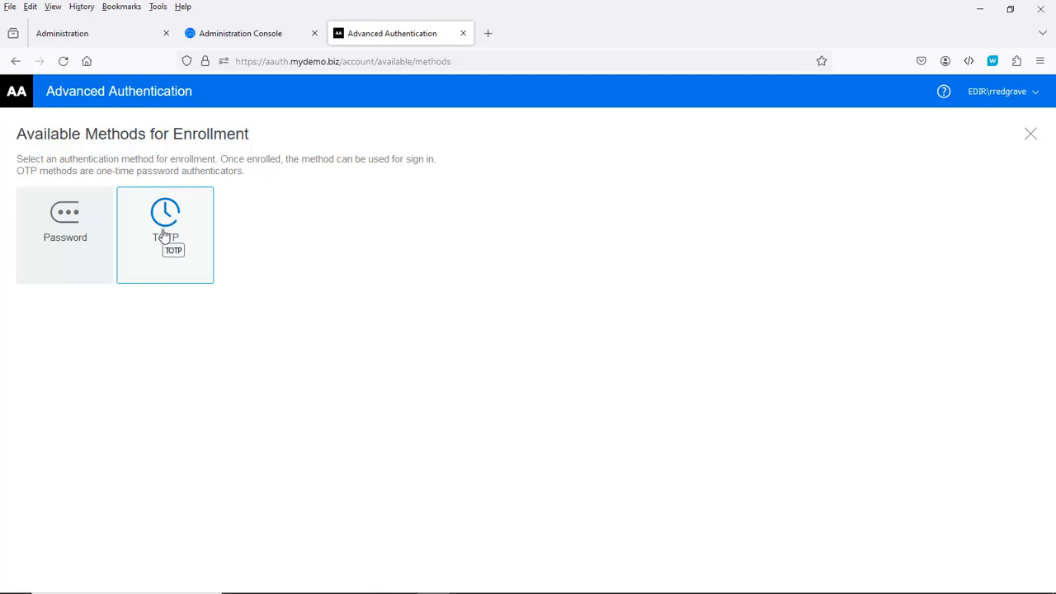
left_click(164, 235)
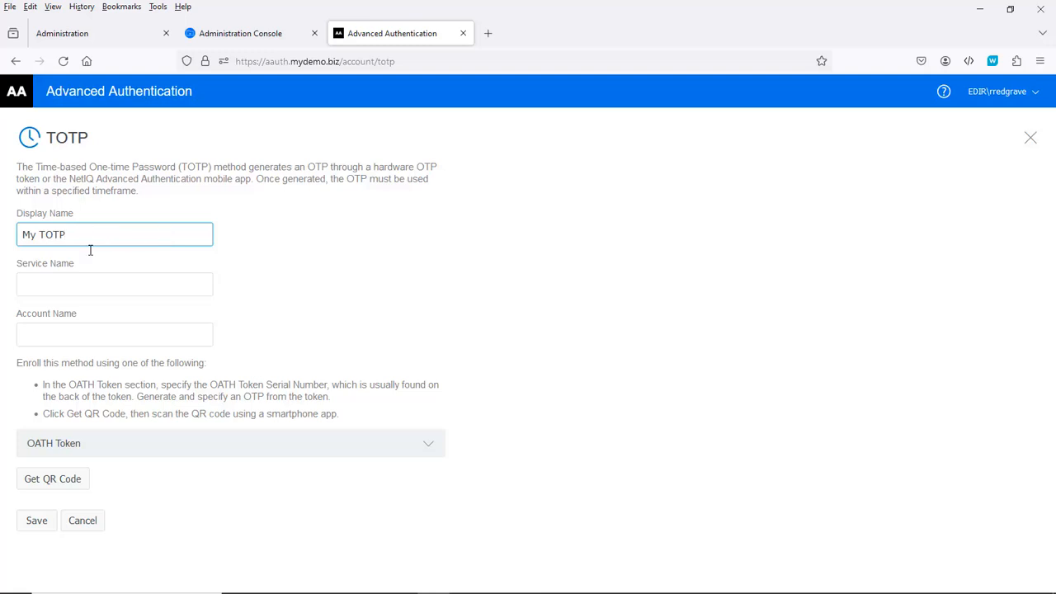
left_click(51, 283)
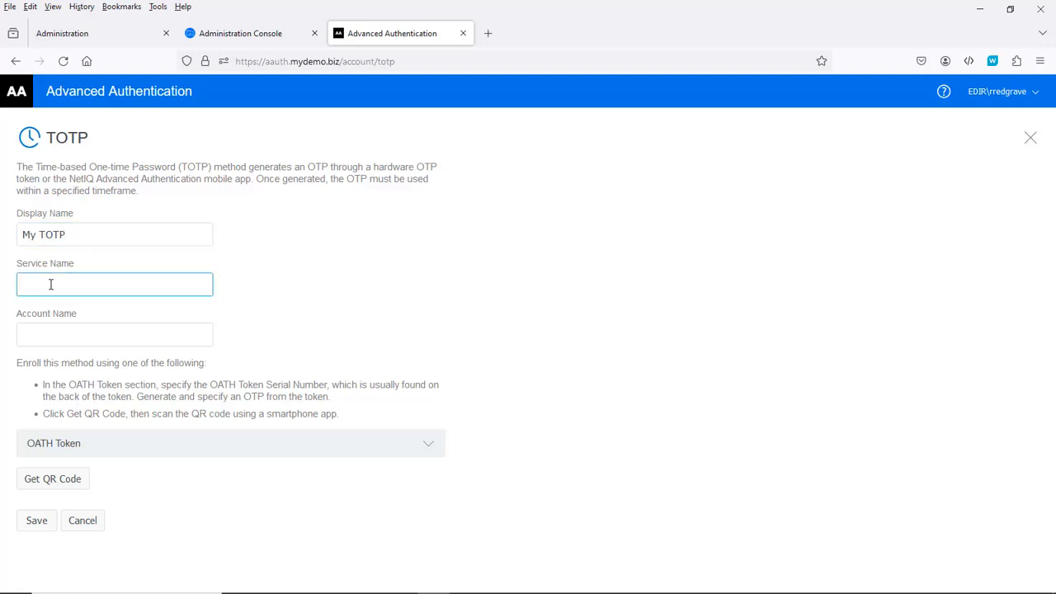
type("Mydemo")
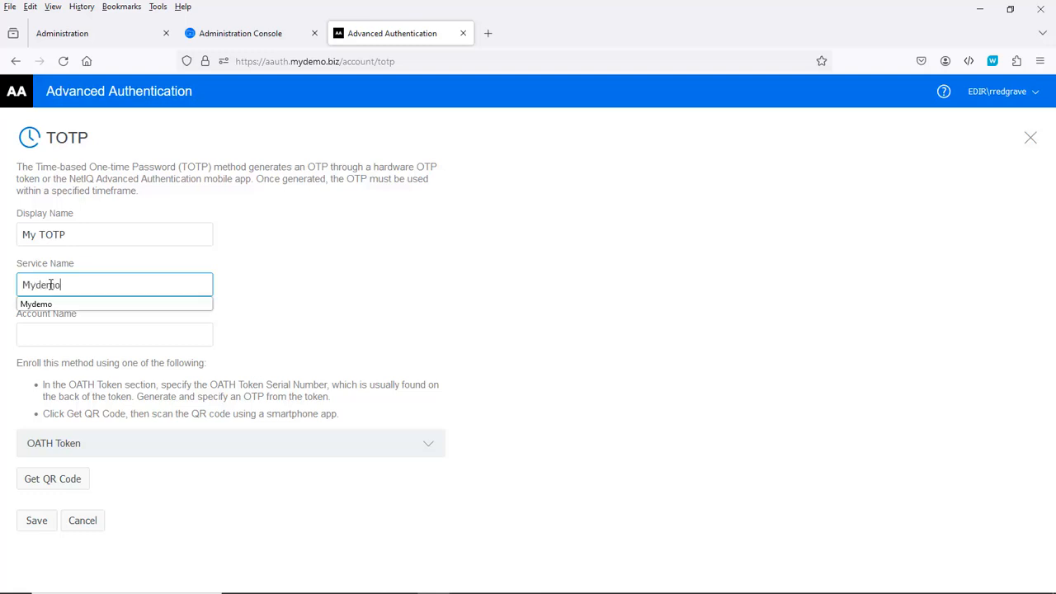
key("Tab")
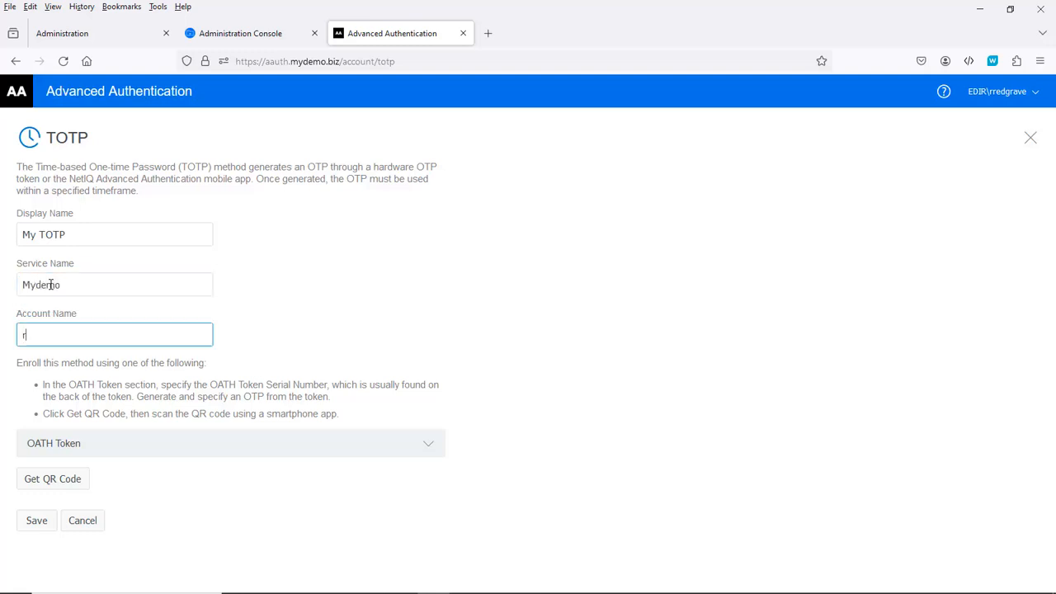
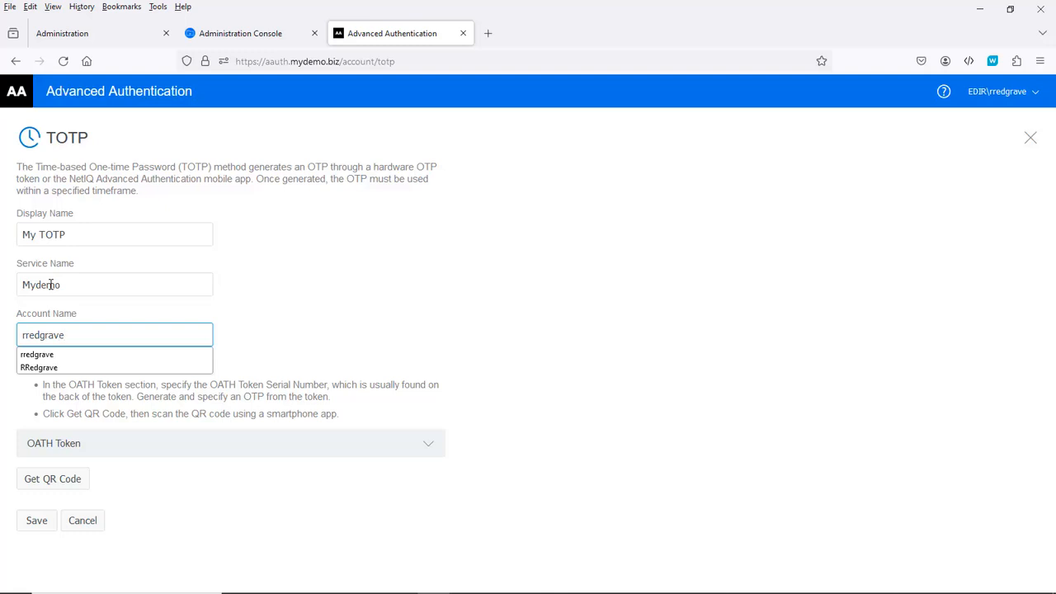
key("Tab")
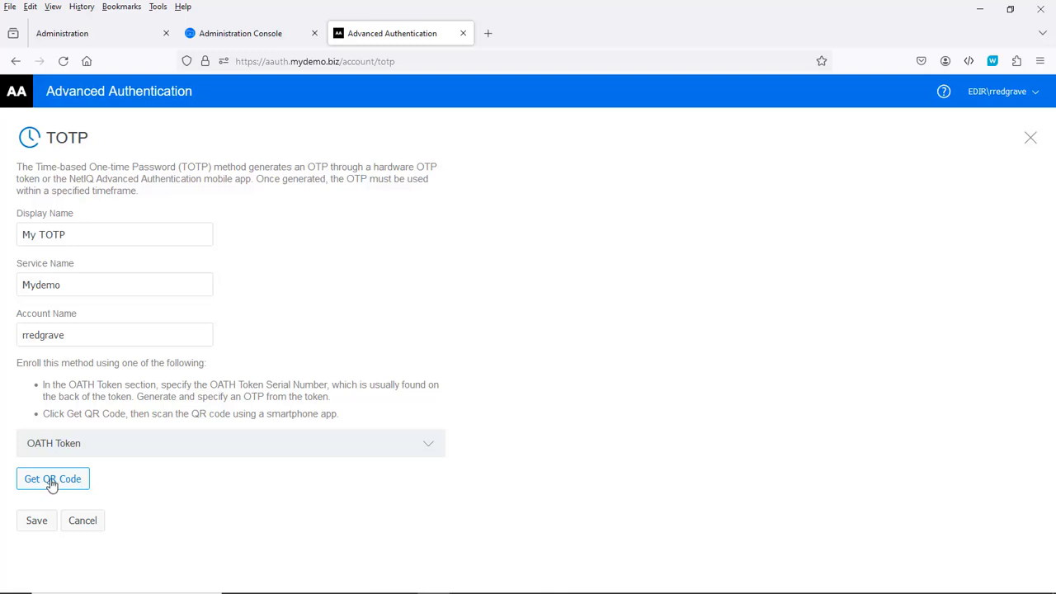
left_click(51, 485)
scroll(338, 453, "down", 3)
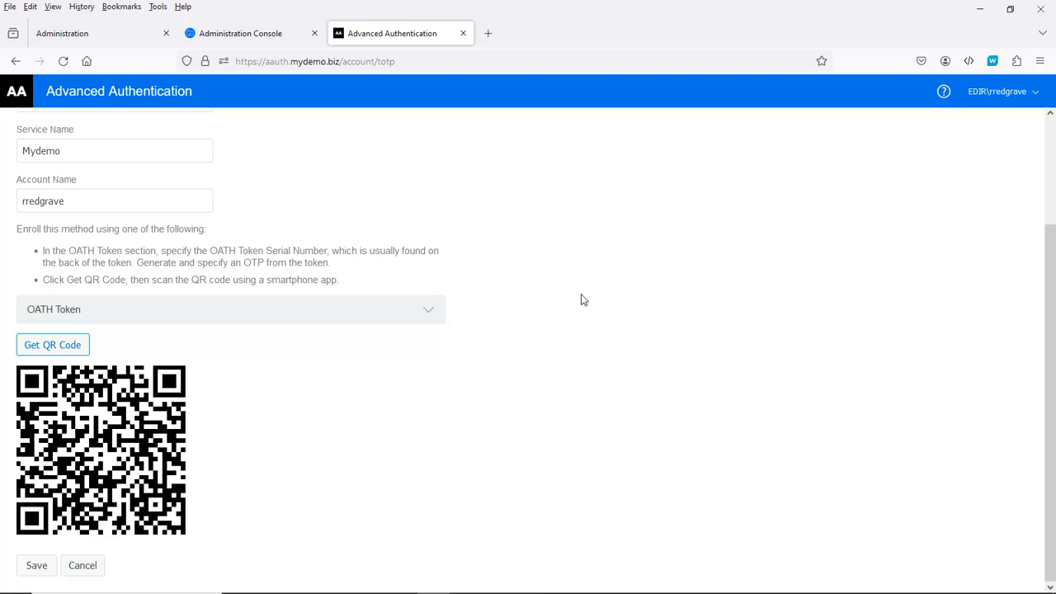
Step: Show the mirrored phone beside the smaller browser, scan the QR code, and save My TOTP
left_click(1010, 9)
mouse_move(171, 565)
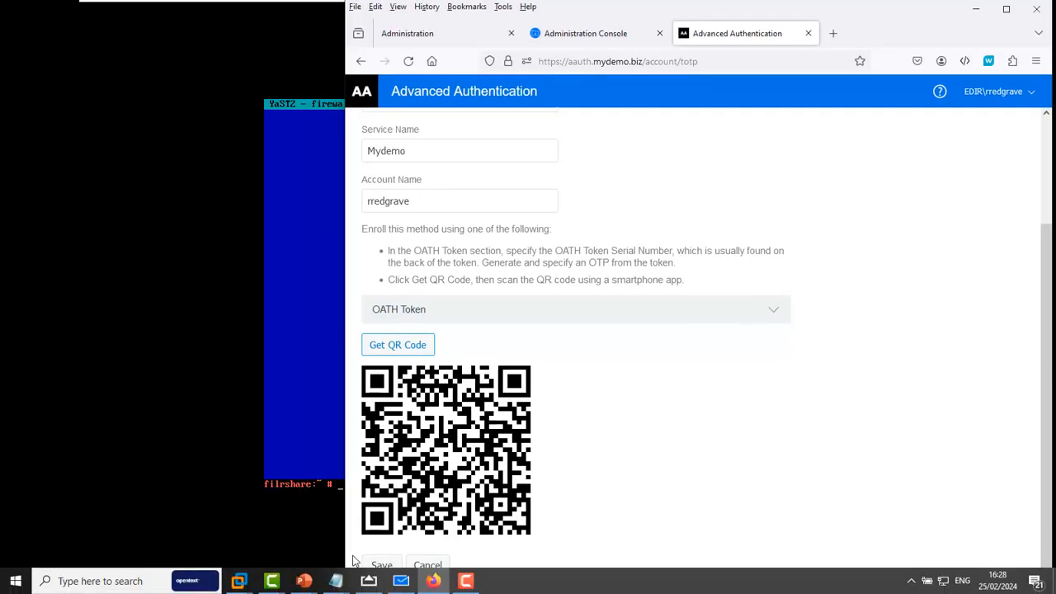
left_click(368, 583)
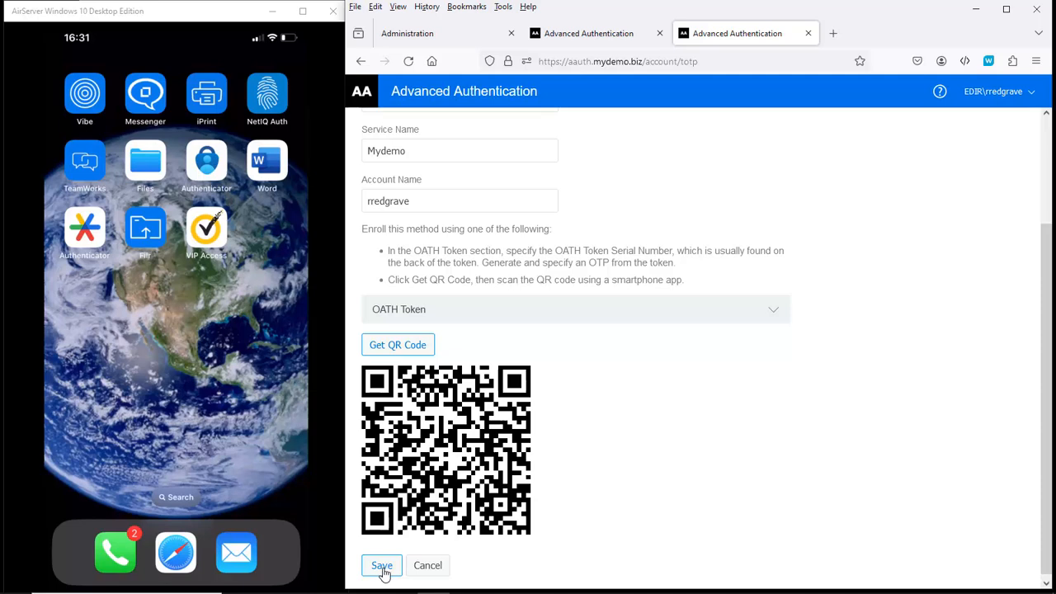
left_click(382, 568)
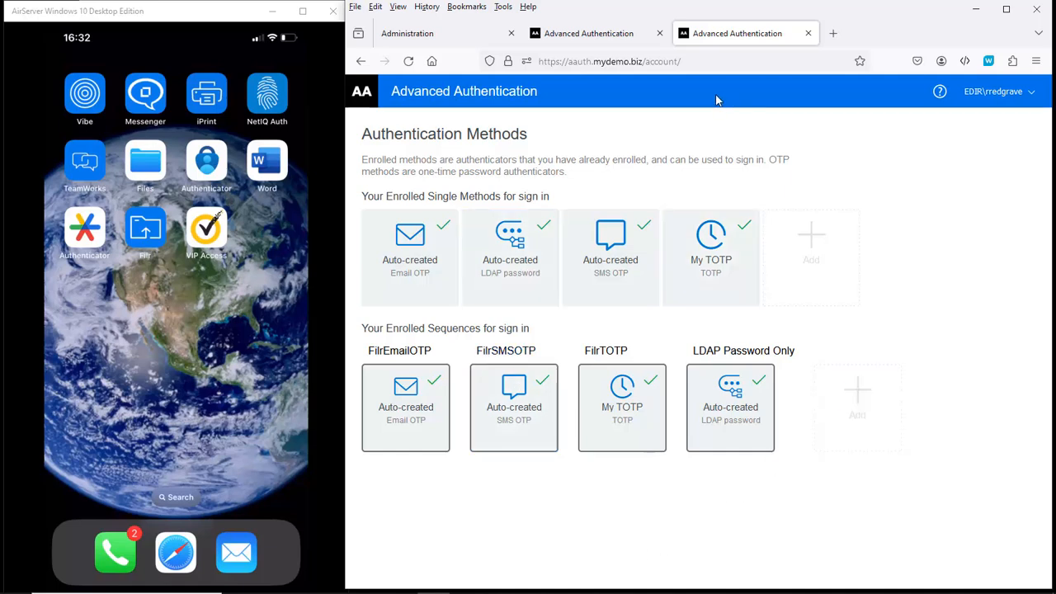
Step: Open the Filr demo login page from the bookmarks in a new private window
left_click(1036, 61)
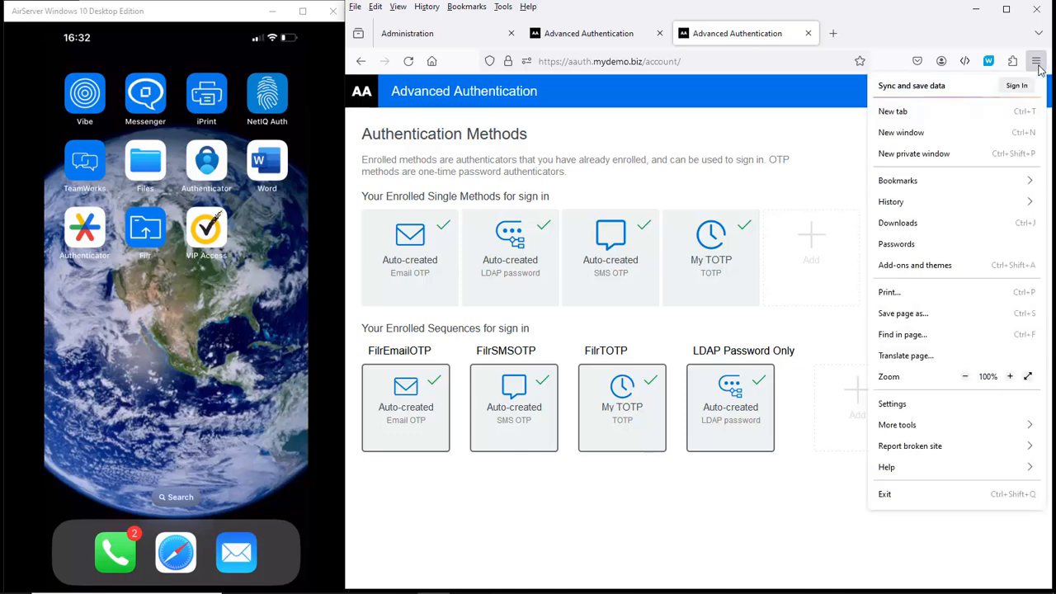
left_click(912, 155)
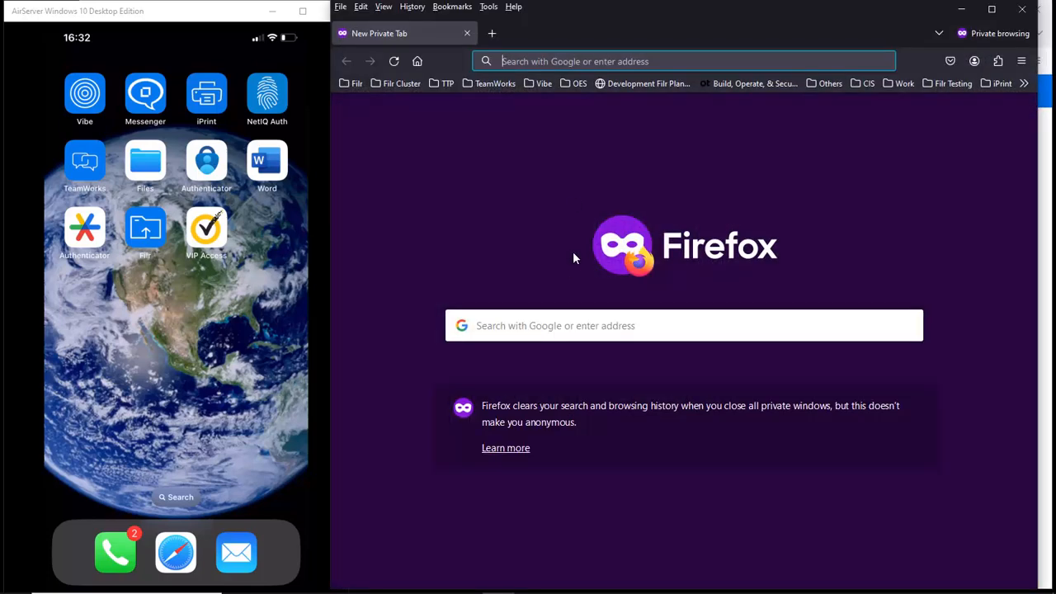
left_click(349, 83)
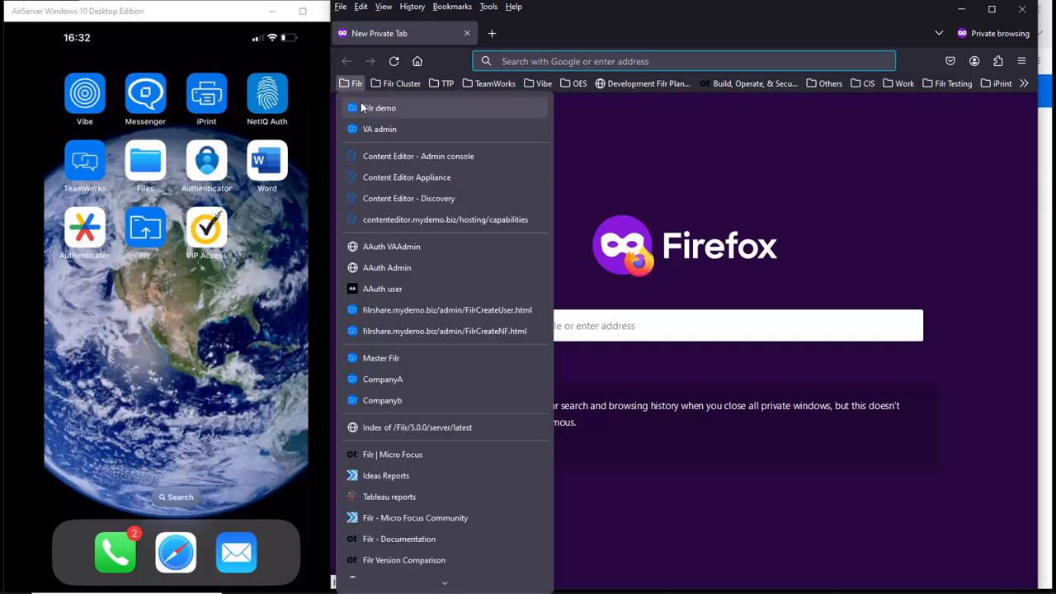
left_click(363, 107)
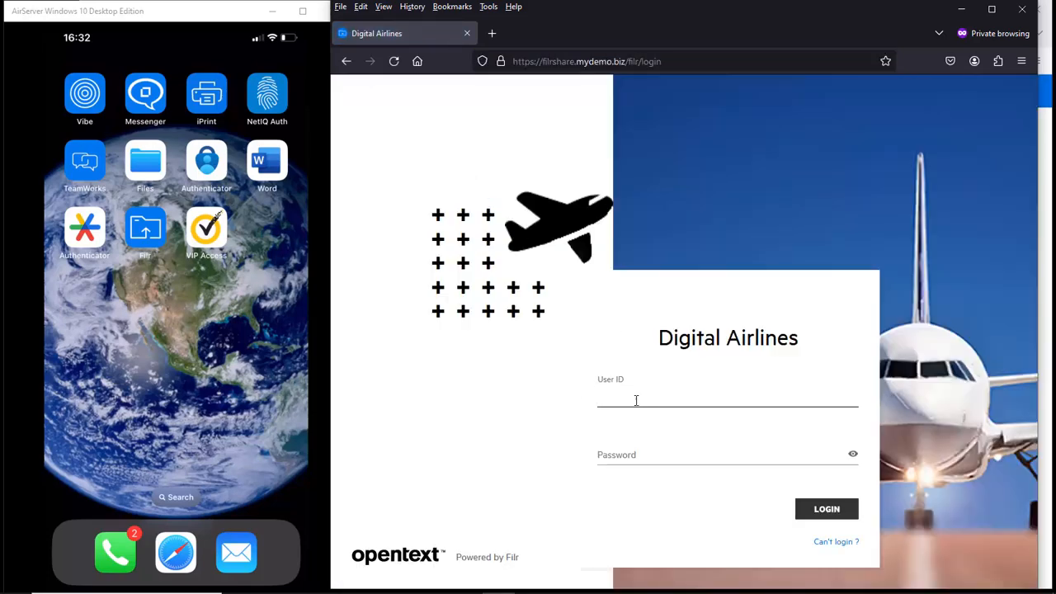
Step: Sign in to Filr with the saved user ID and the account password
left_click(635, 398)
left_click(628, 430)
left_click(624, 454)
type("•••••")
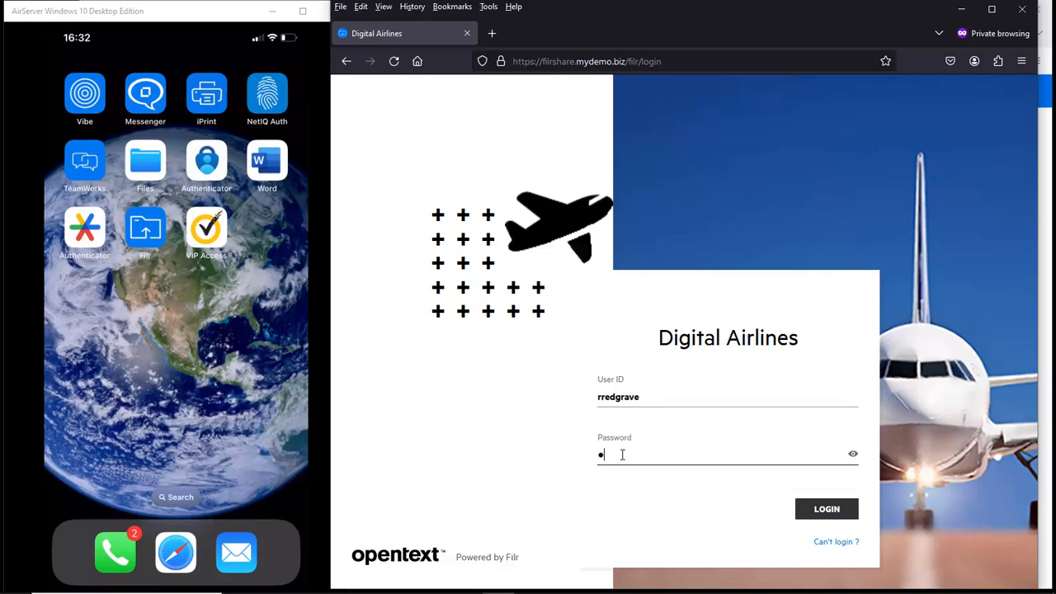
type("•")
key("Return")
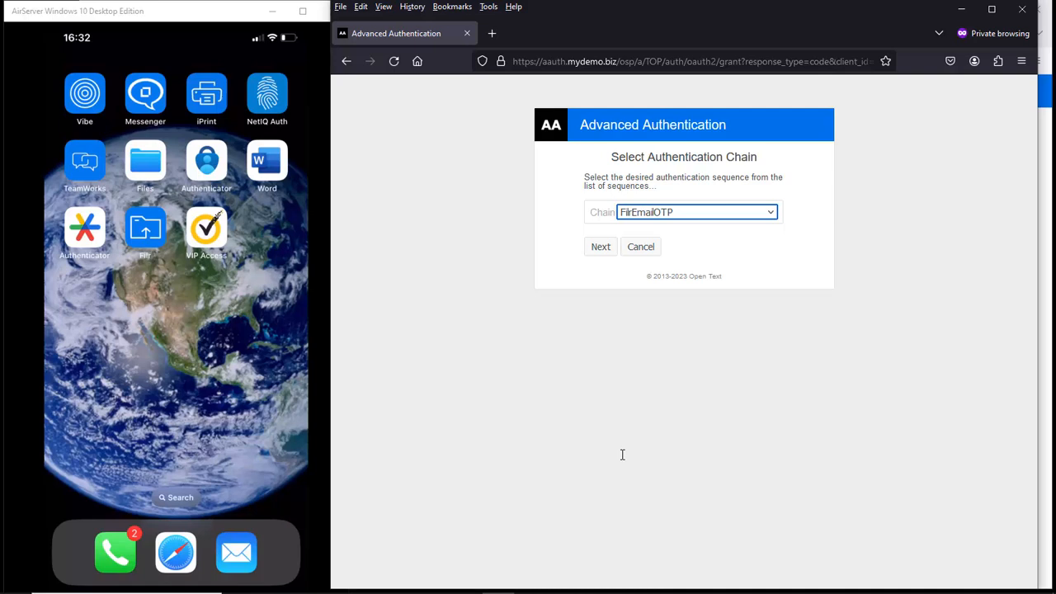
Step: Choose the FilrTOTP chain and submit the six-digit code from the authenticator app
left_click(667, 213)
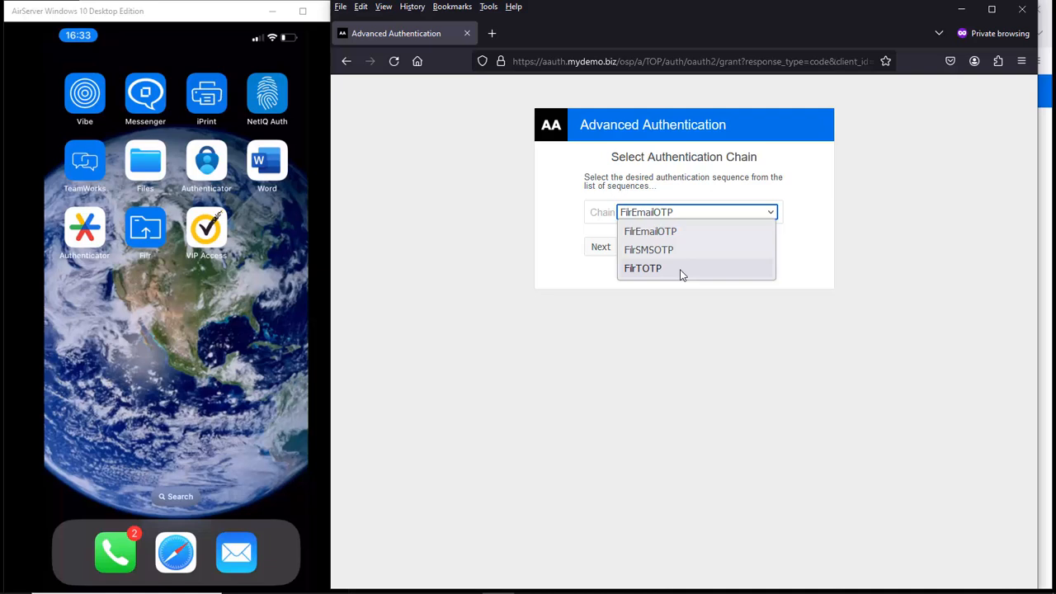
left_click(671, 273)
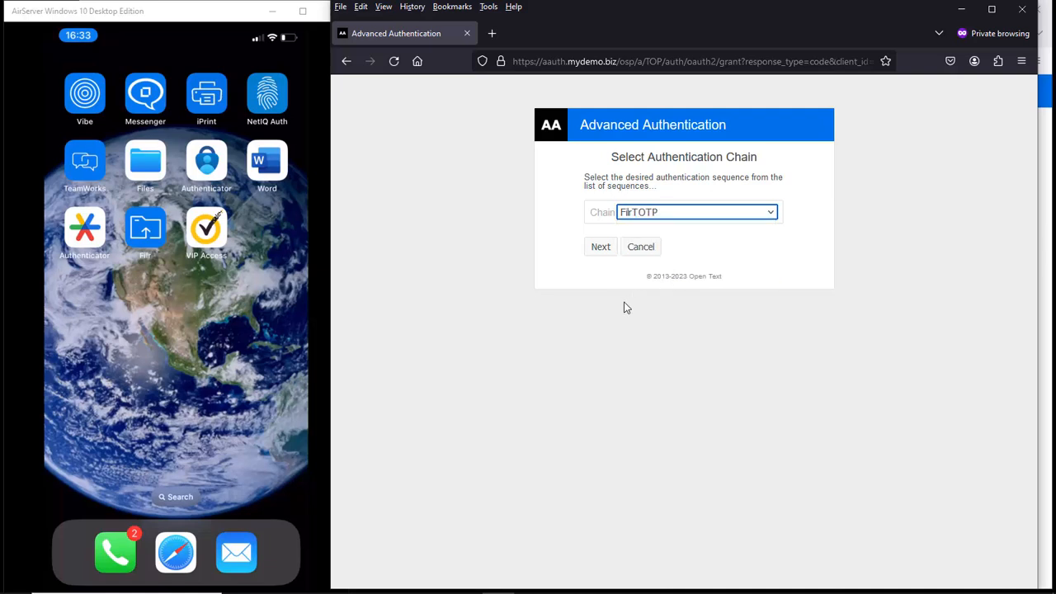
left_click(602, 247)
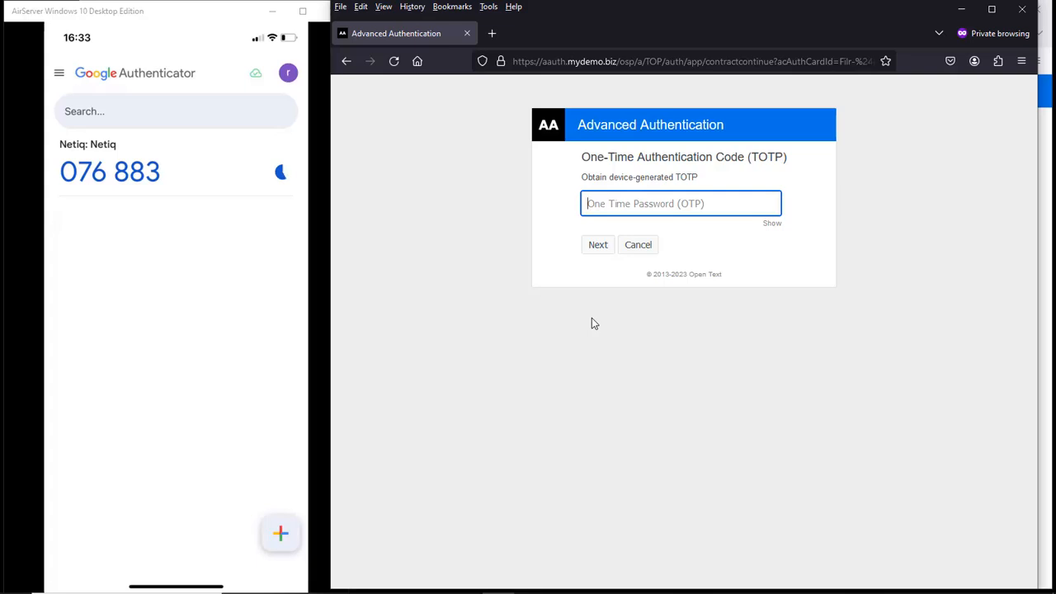
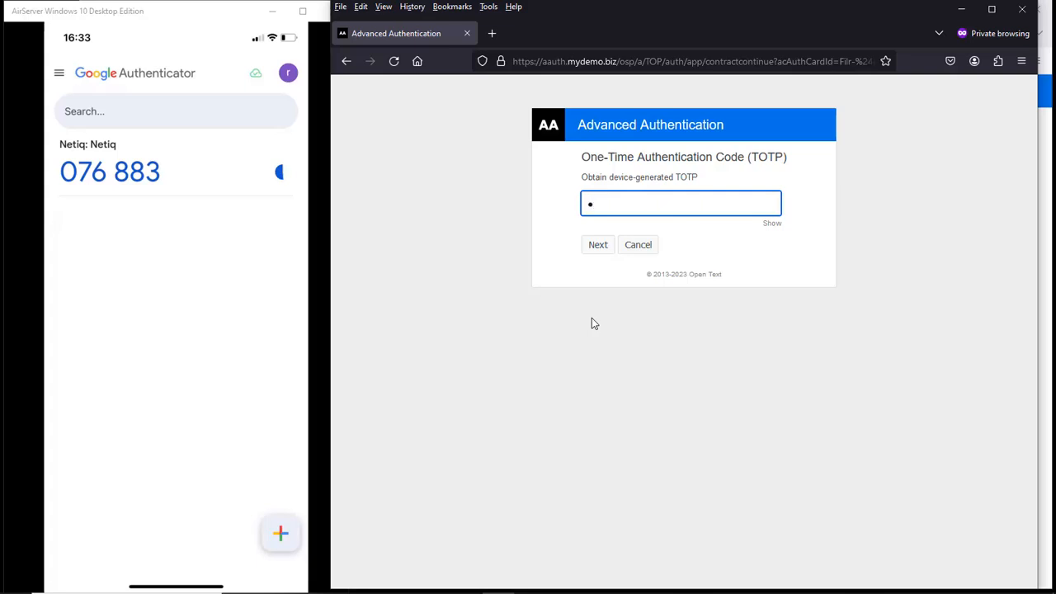
key("Return")
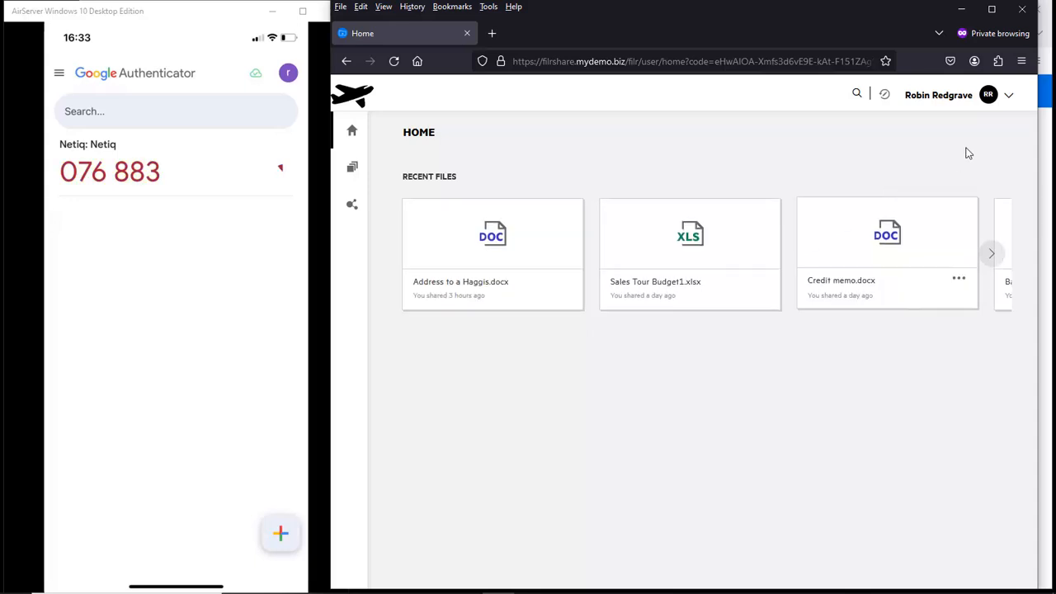
Step: Sign out of Filr and log back in with the saved user ID and the password
left_click(1007, 95)
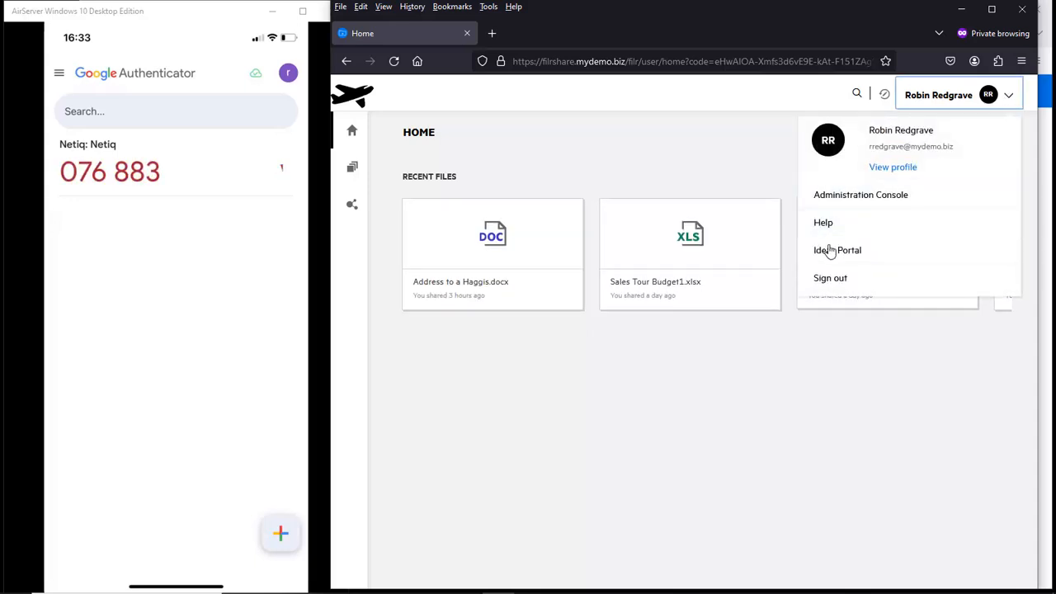
left_click(830, 279)
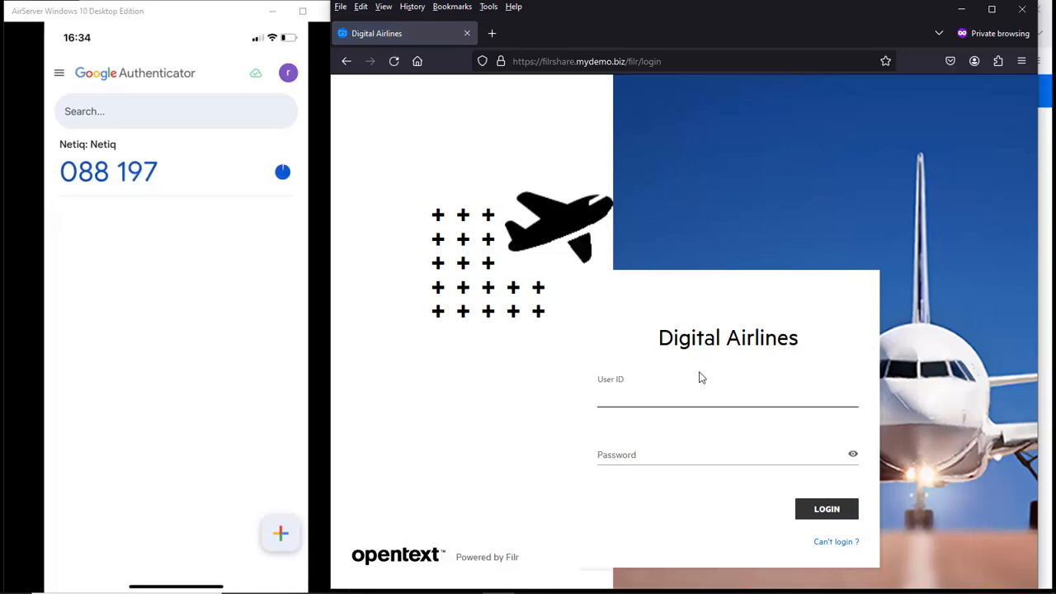
left_click(650, 393)
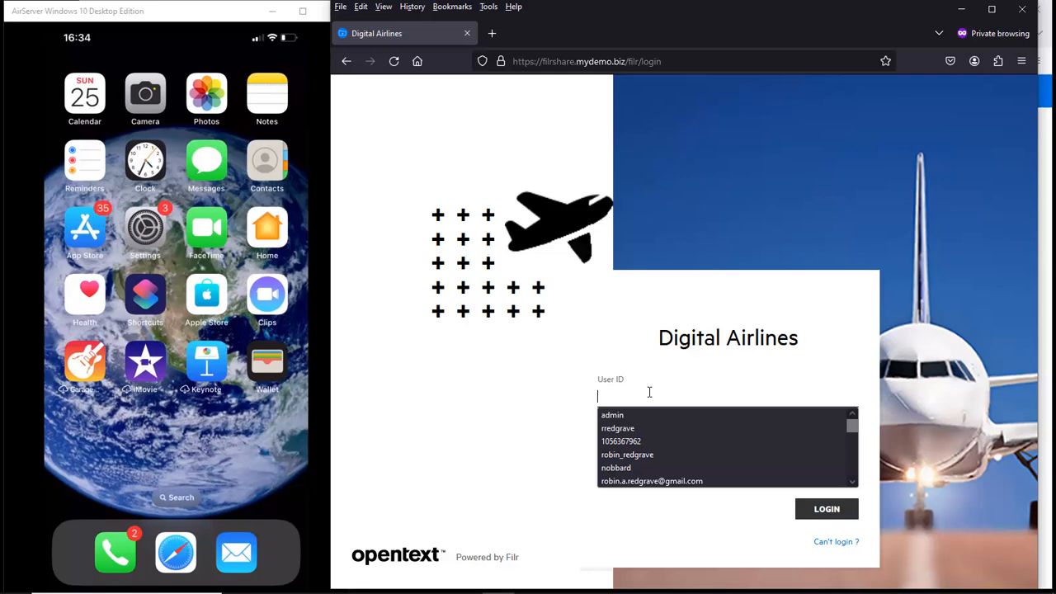
left_click(599, 428)
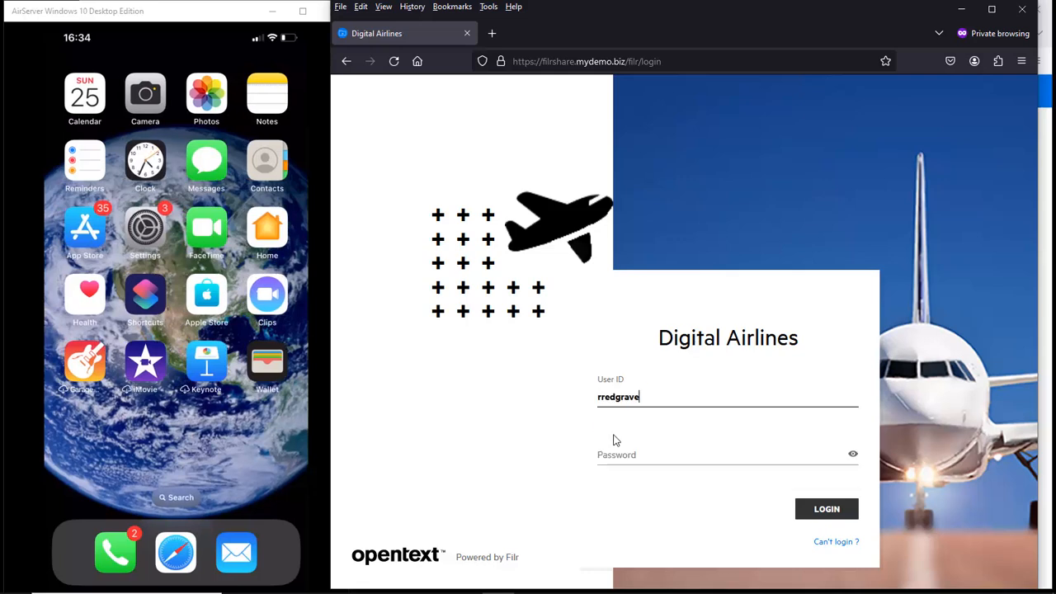
left_click(615, 452)
type("•••")
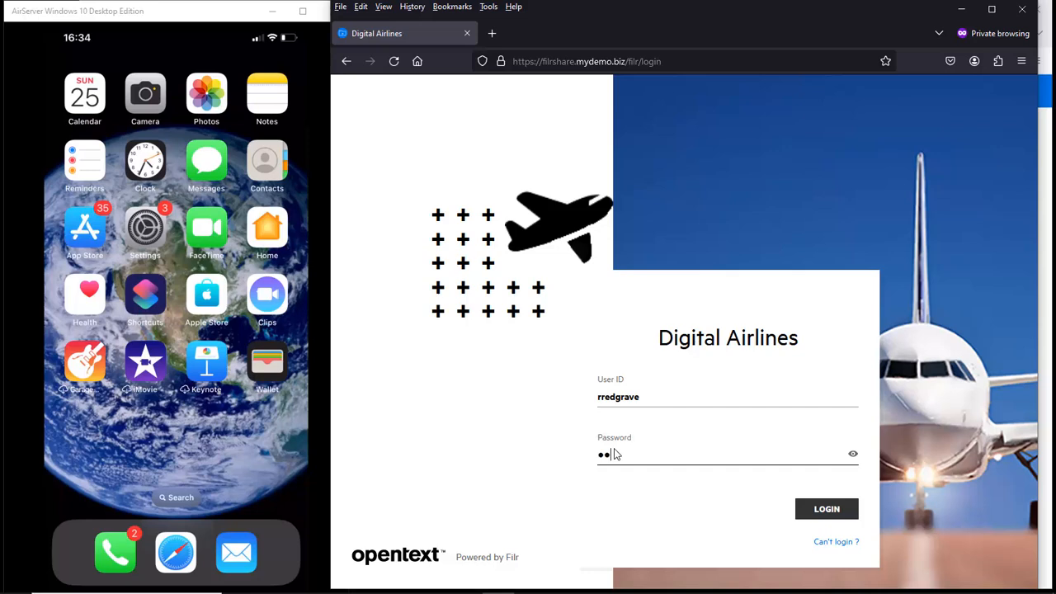
type("•••")
key("Return")
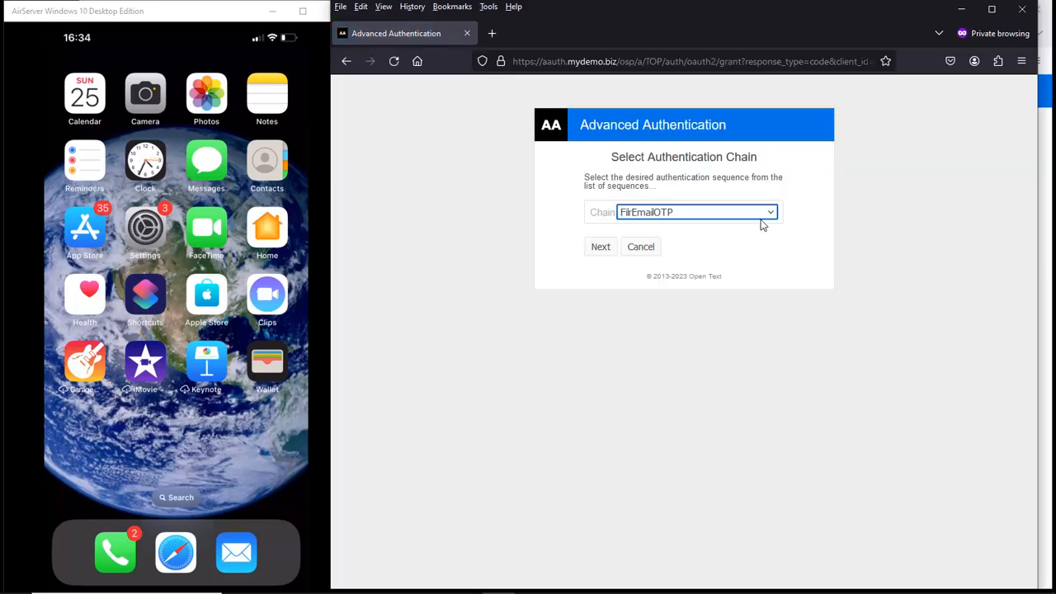
Step: Choose the FlrSMSOTP chain and submit the one-time code received by SMS
left_click(763, 216)
left_click(680, 249)
left_click(600, 248)
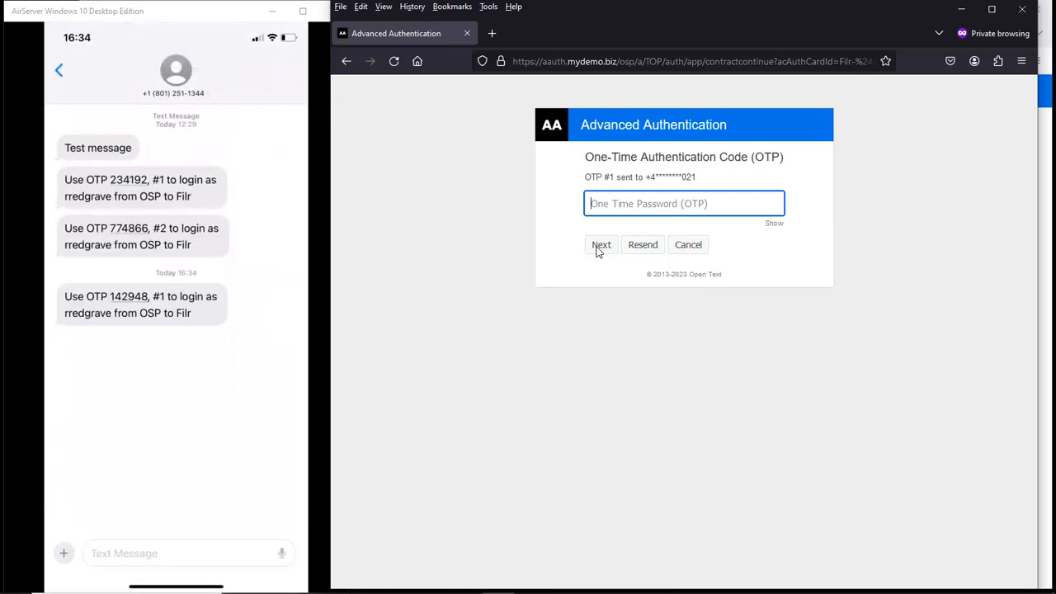
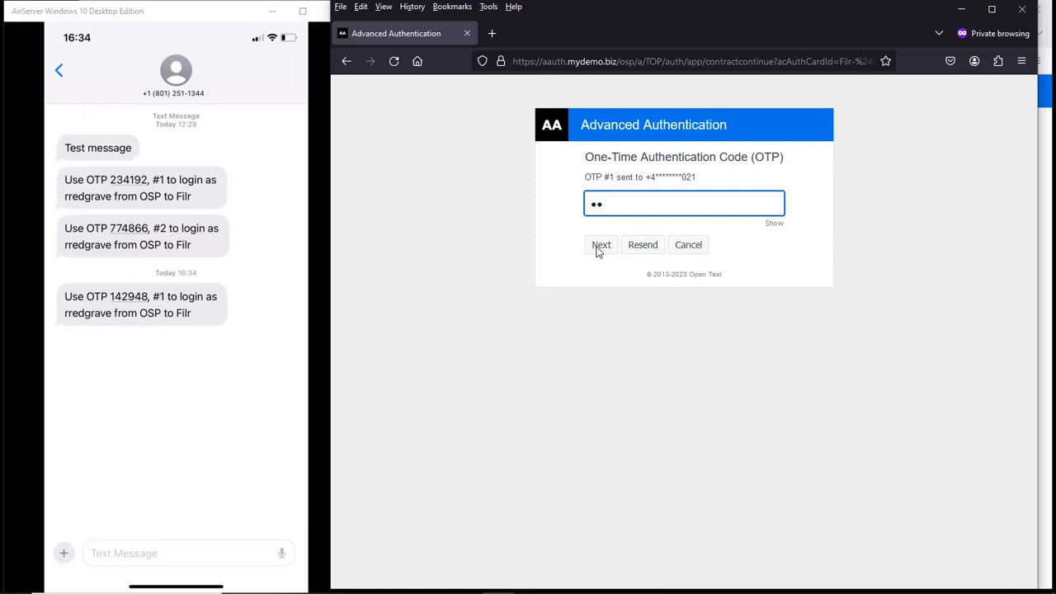
left_click(598, 248)
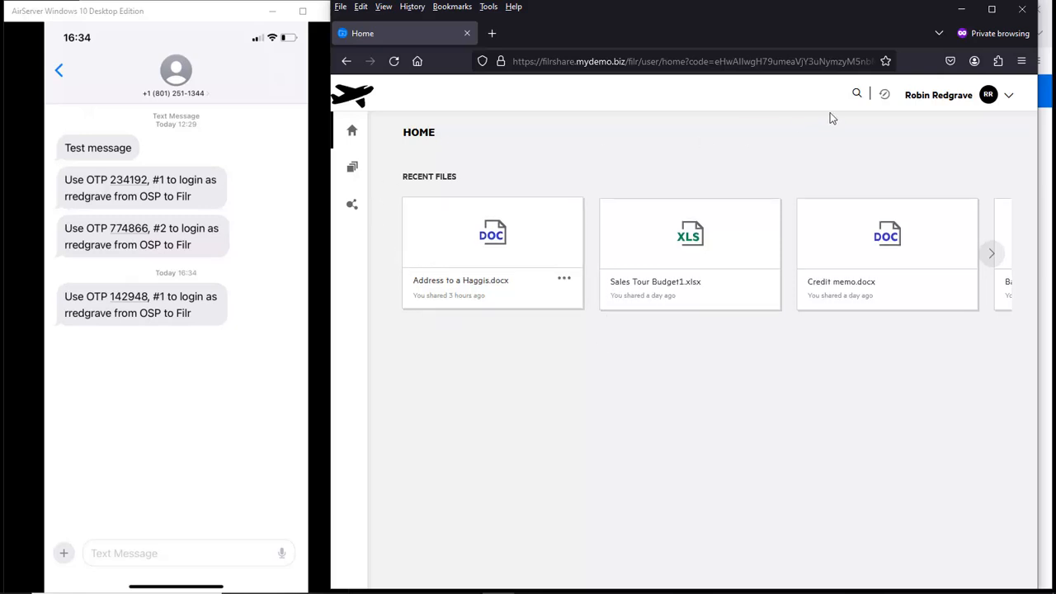
Step: Sign out, log in again with the saved user ID and password, and continue with FlrEmailOTP
left_click(1008, 95)
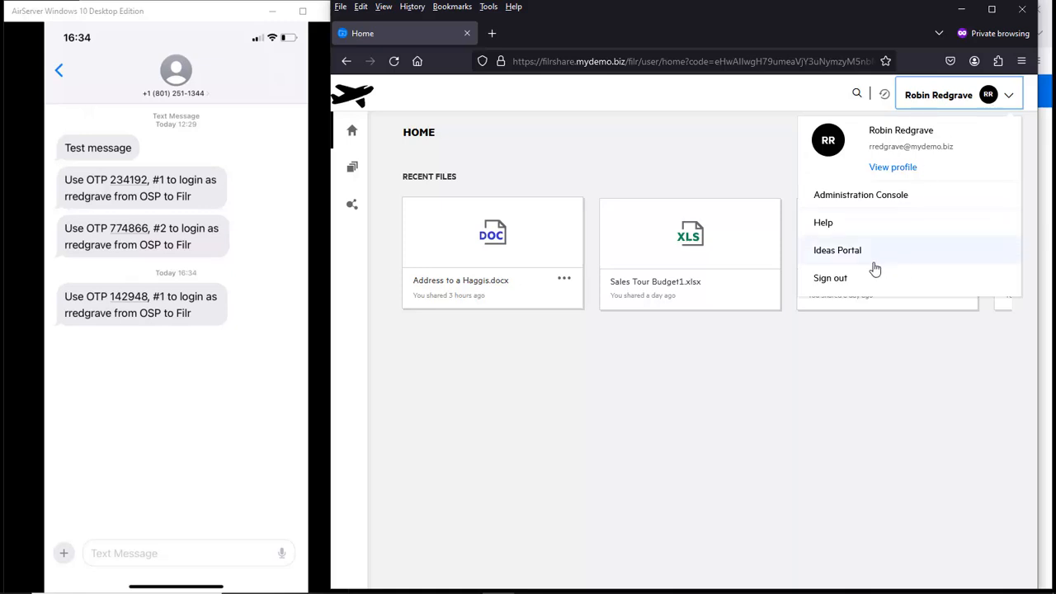
left_click(840, 279)
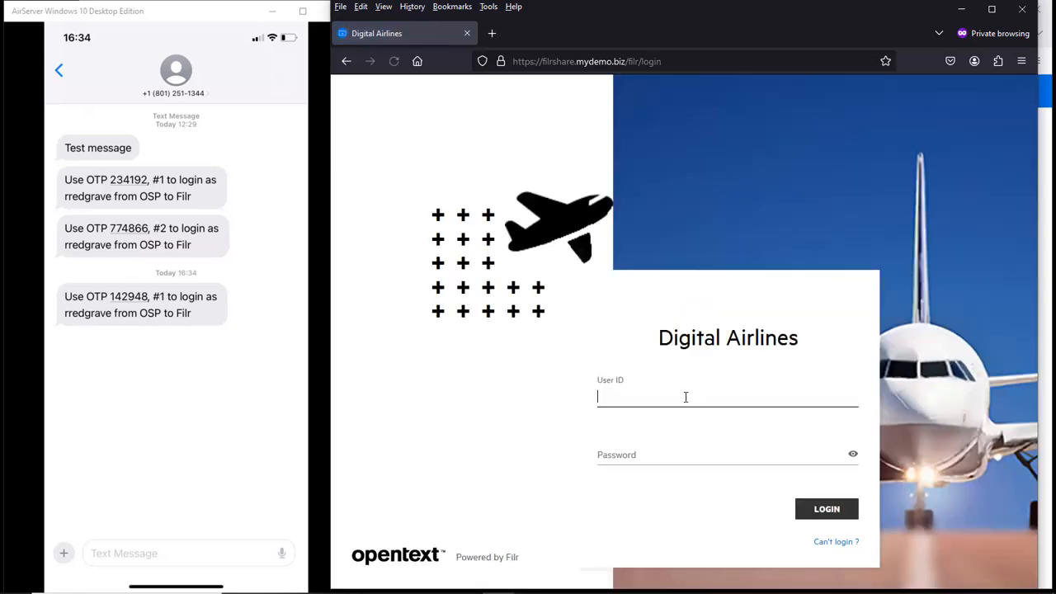
left_click(646, 393)
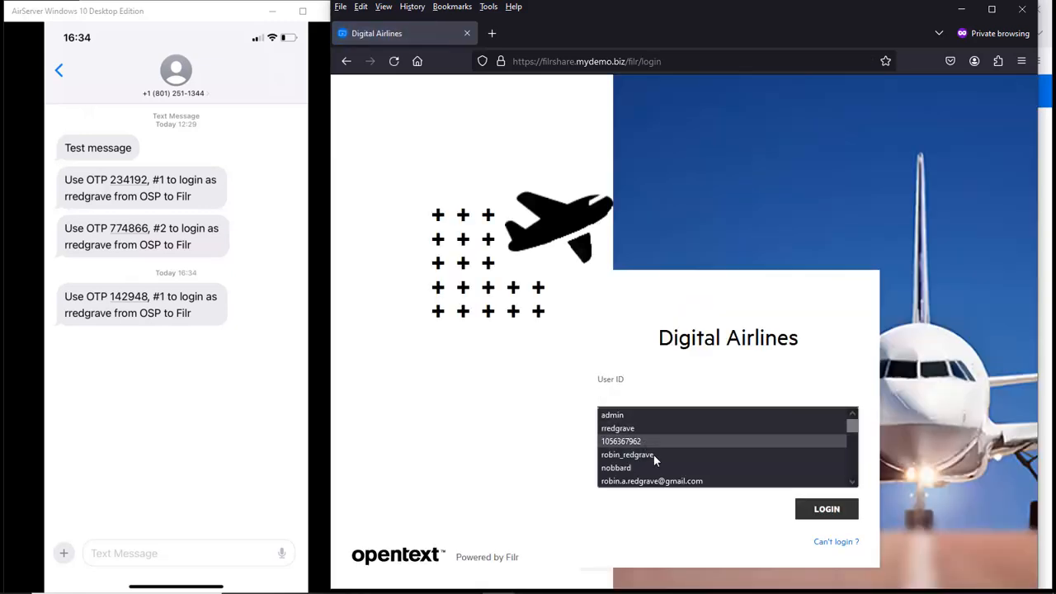
left_click(647, 429)
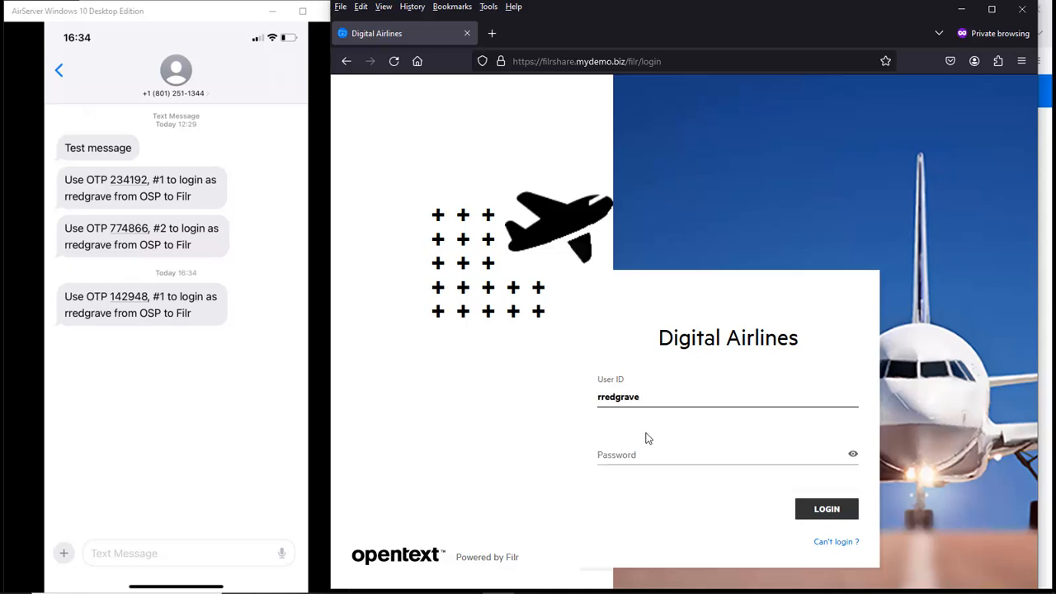
left_click(639, 450)
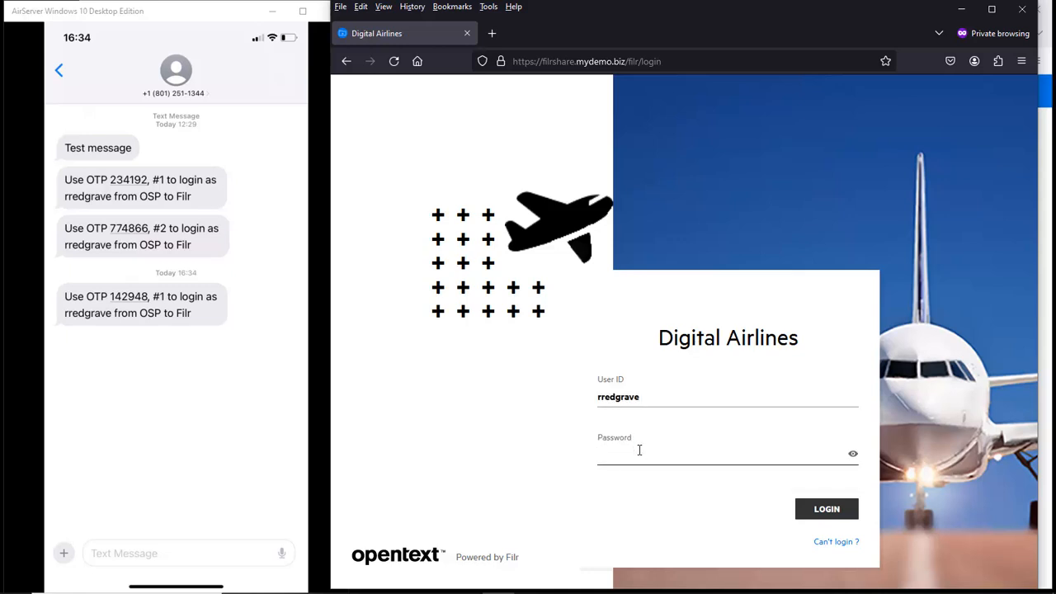
key("Return")
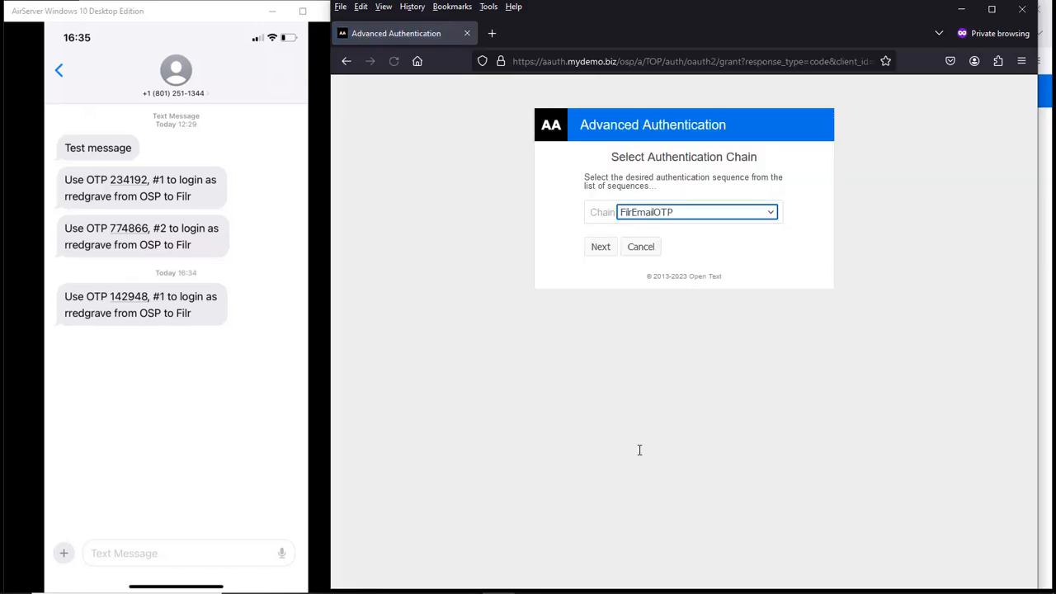
left_click(600, 253)
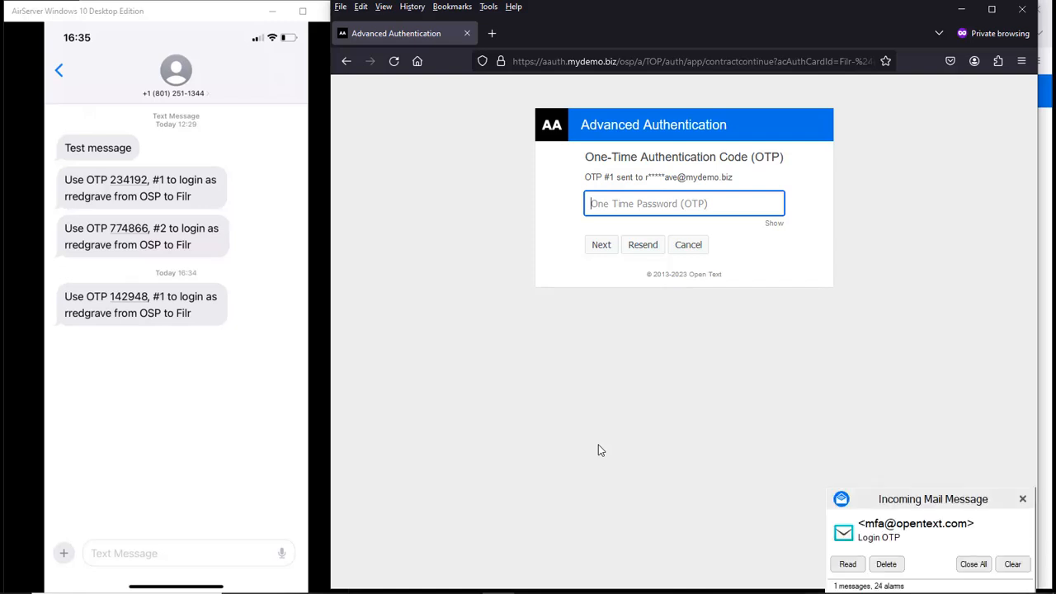
Step: Copy the one-time code from the Login OTP email and submit it on the code page
left_click(850, 566)
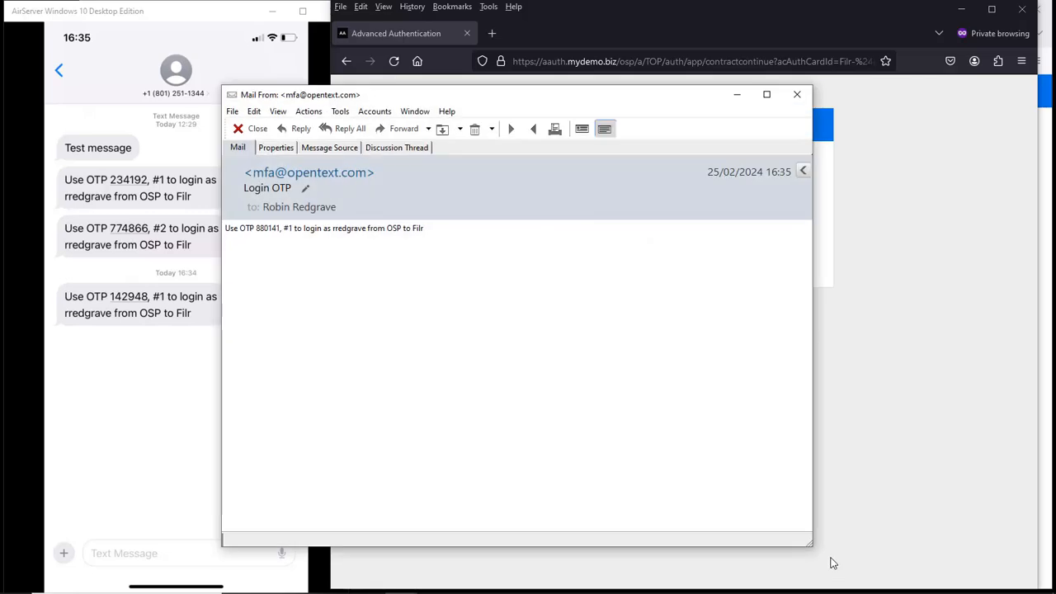
double_click(265, 229)
left_click(736, 98)
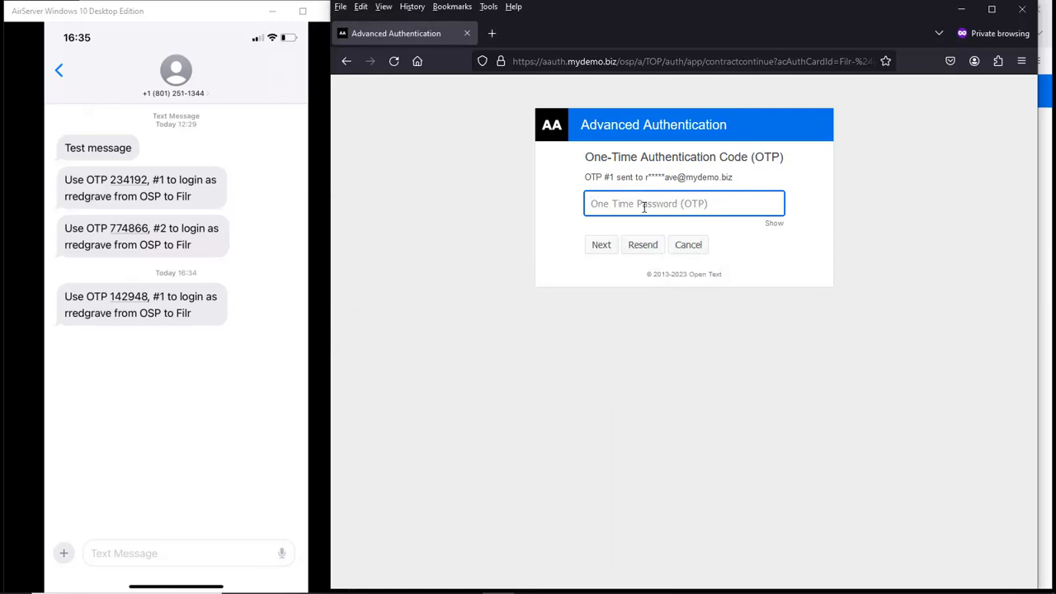
key("ctrl+v")
left_click(603, 245)
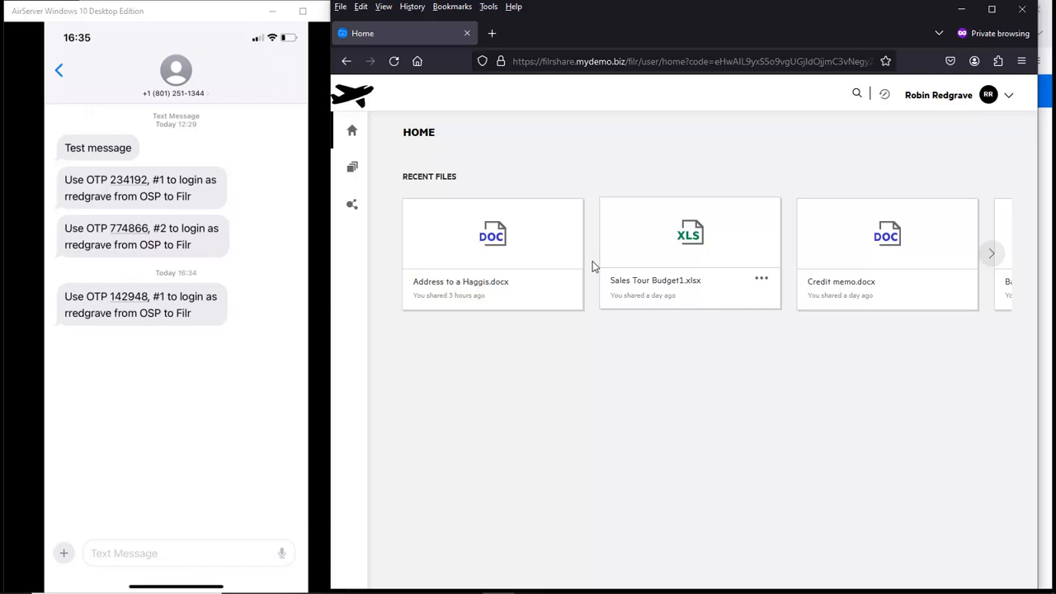
Step: Share city_of_fresno.pdf from My Files with the external recipient's e-mail address and save
left_click(353, 170)
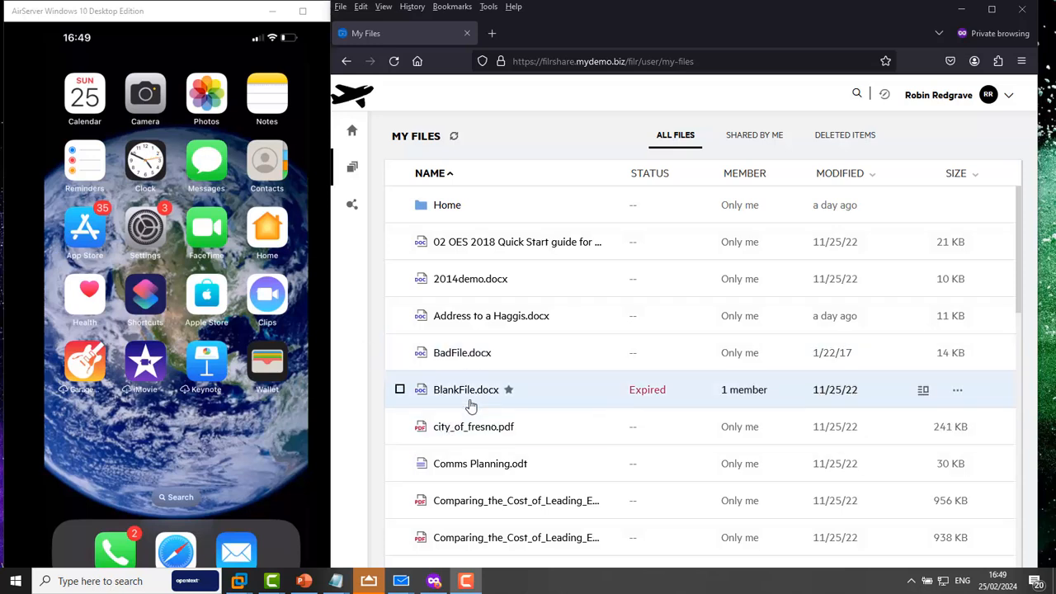
right_click(454, 430)
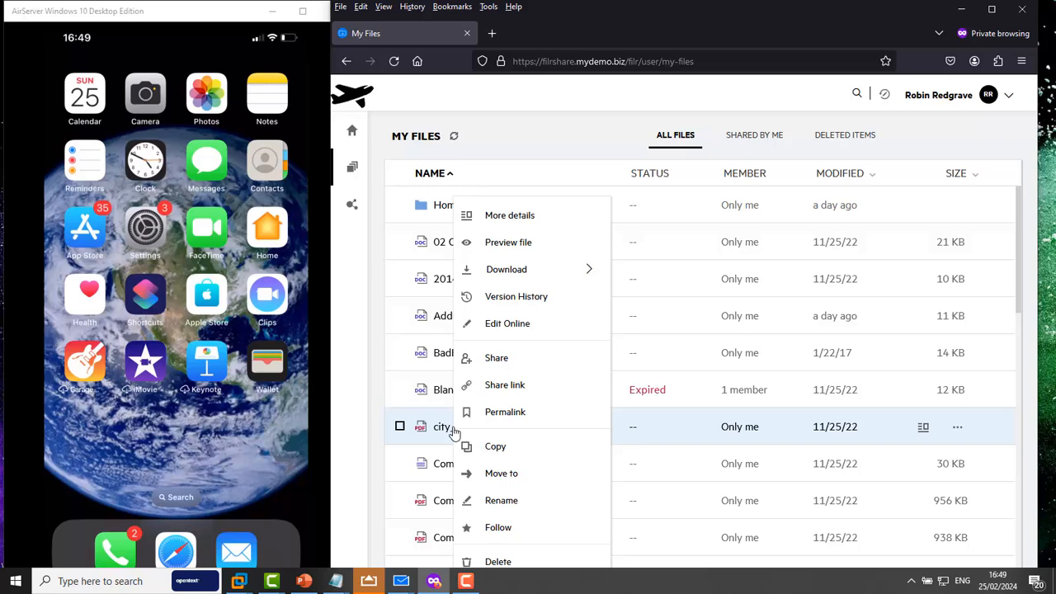
left_click(515, 357)
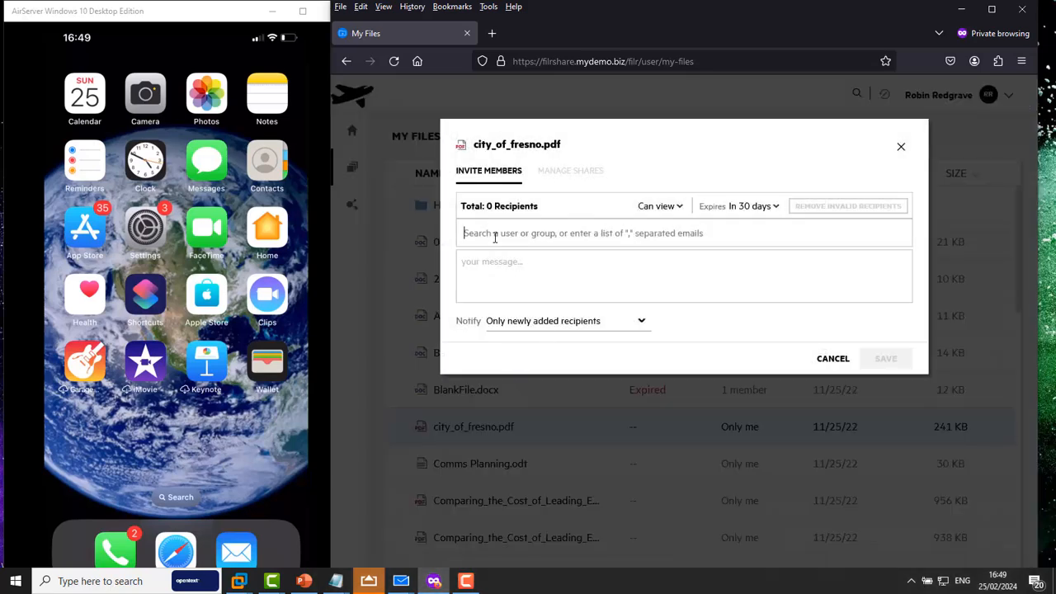
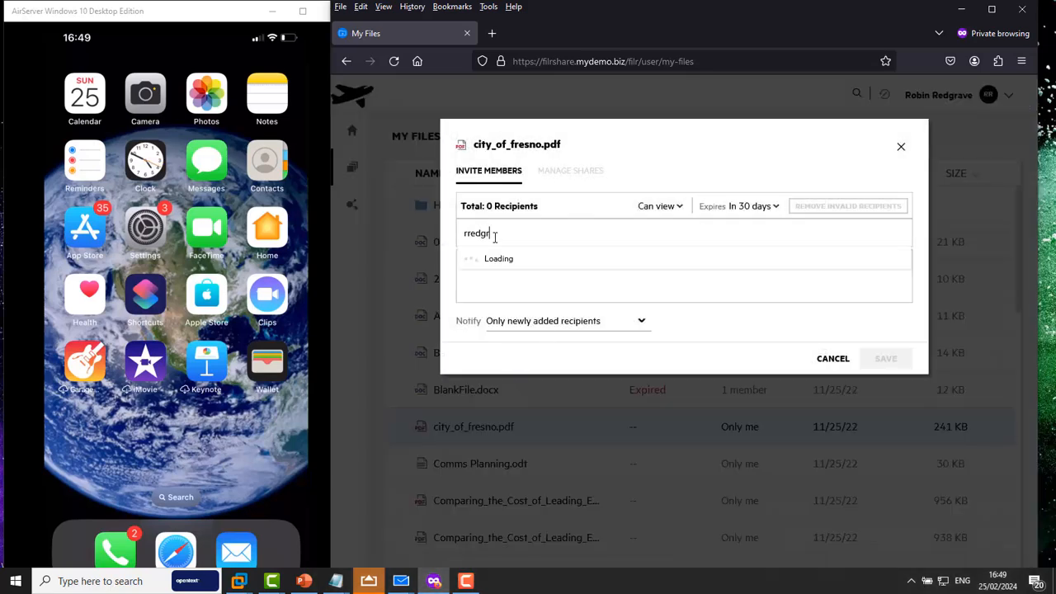
key("Return")
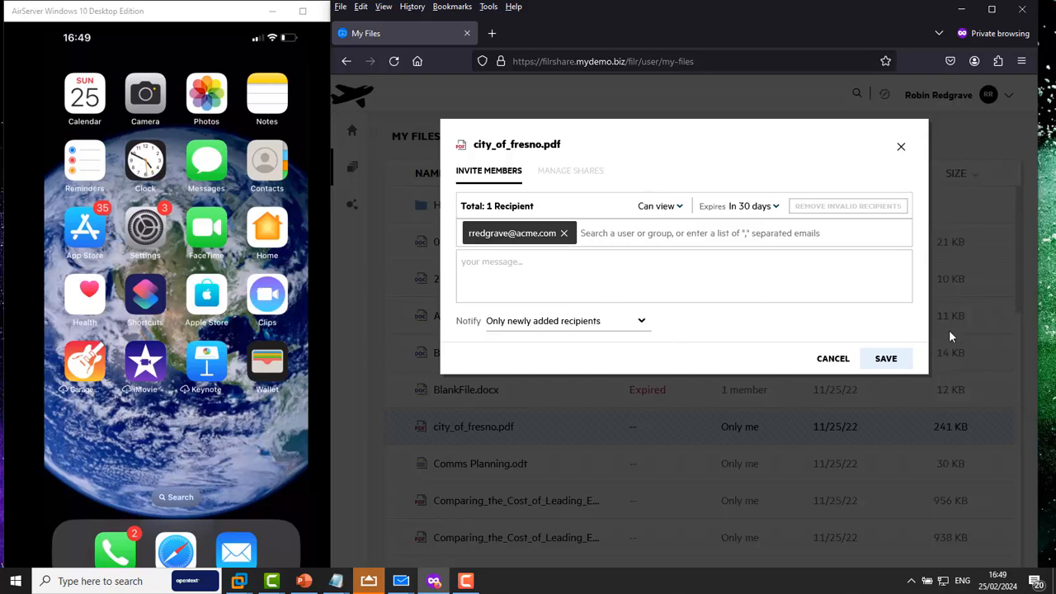
left_click(890, 363)
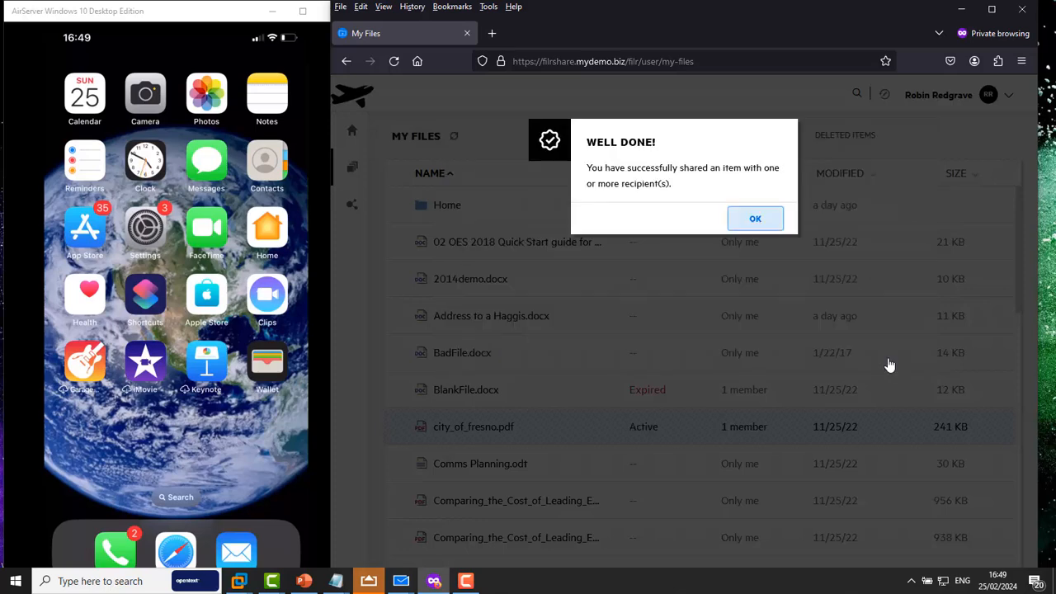
Step: Dismiss the share confirmation, open the invitation email, and follow its Self Registration Required link
left_click(762, 219)
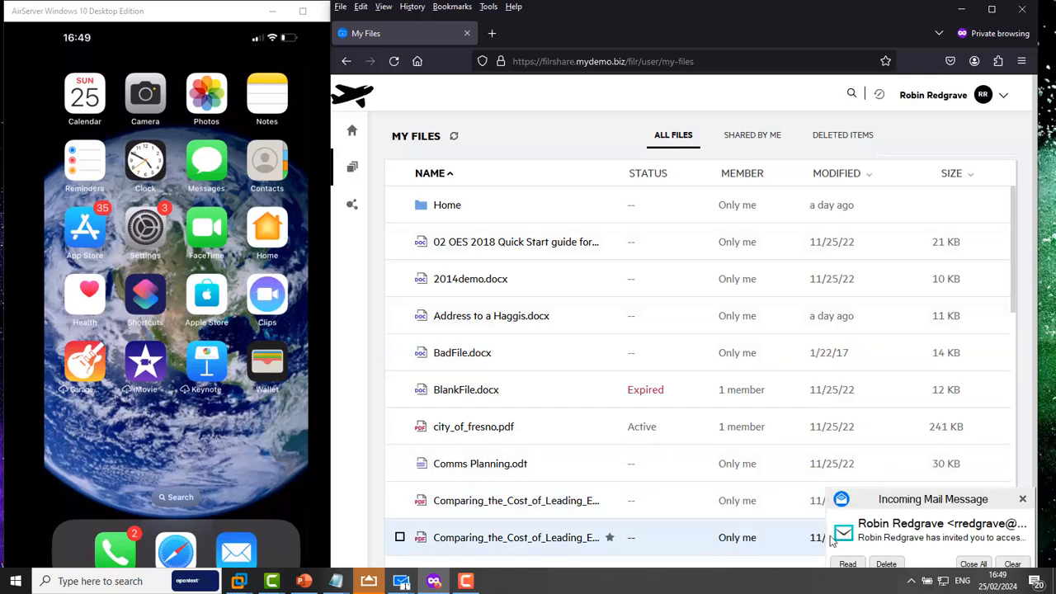
left_click(847, 564)
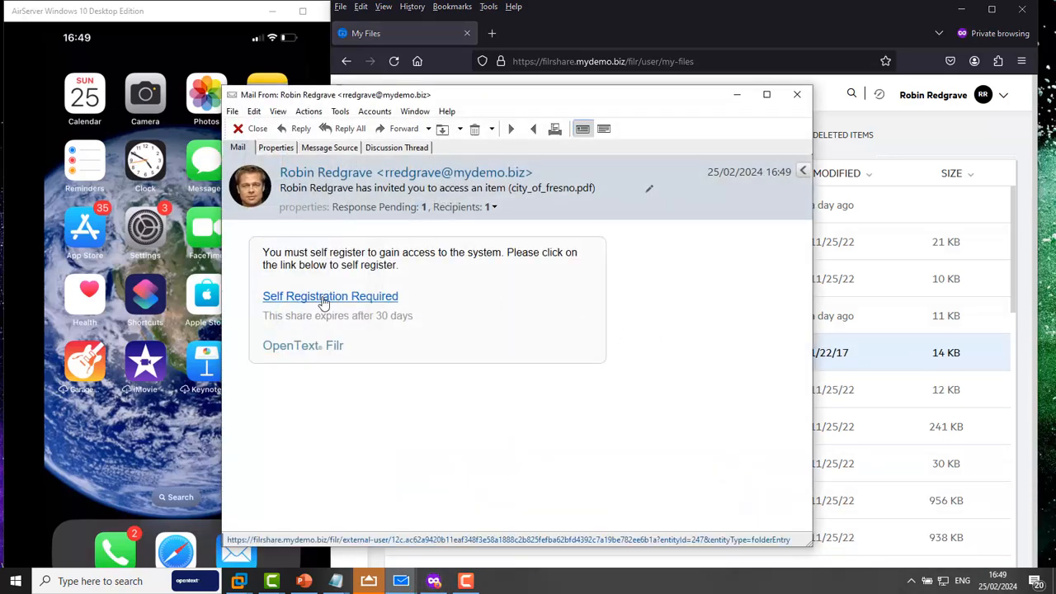
left_click(324, 302)
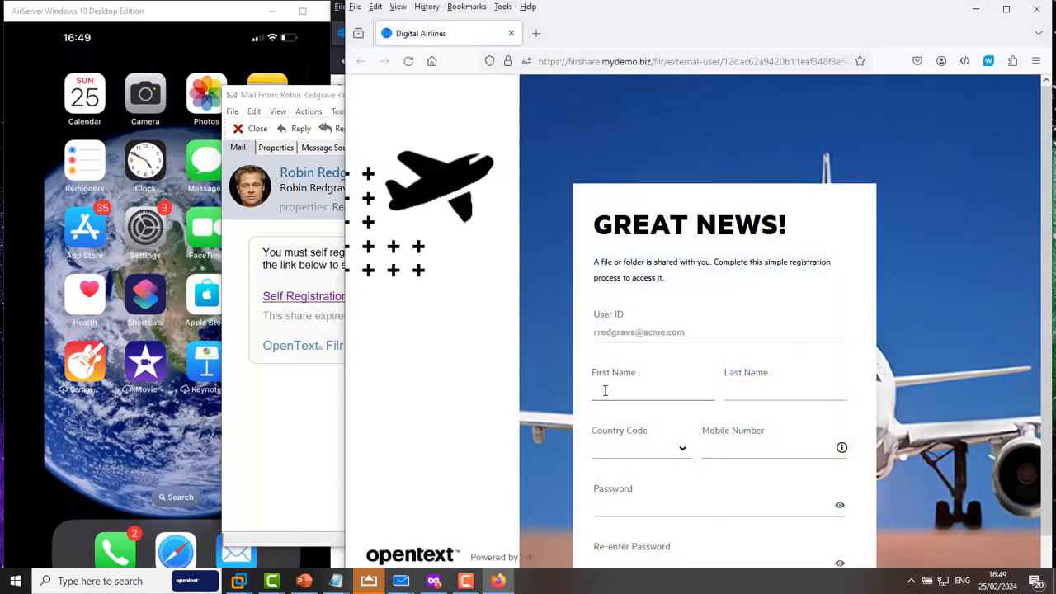
Step: Fill in the first and last name fields using the suggested entries
left_click(615, 384)
type("Ro")
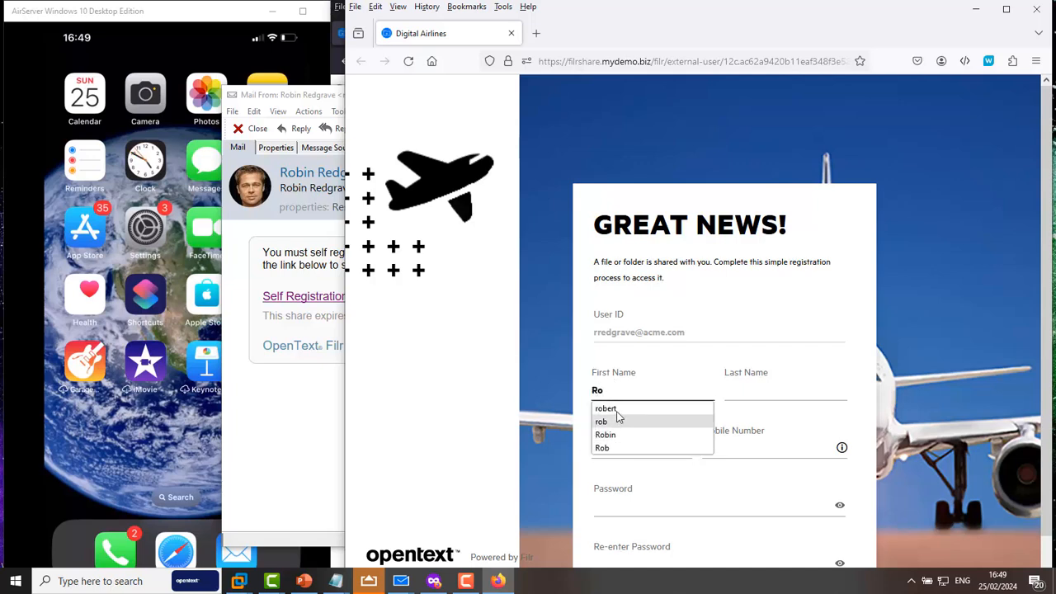
left_click(617, 409)
left_click(730, 394)
type("R")
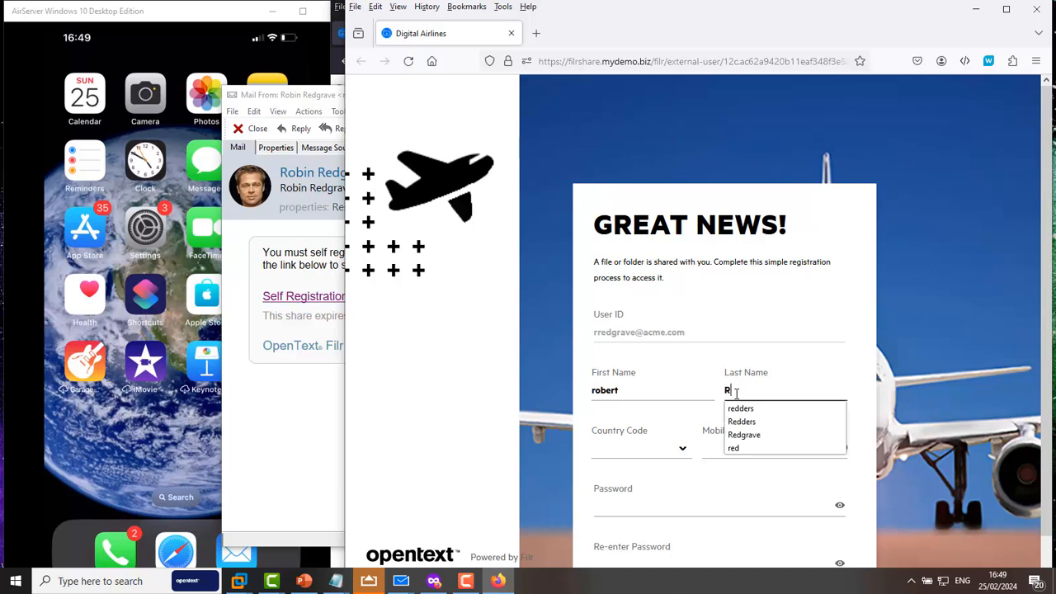
left_click(742, 423)
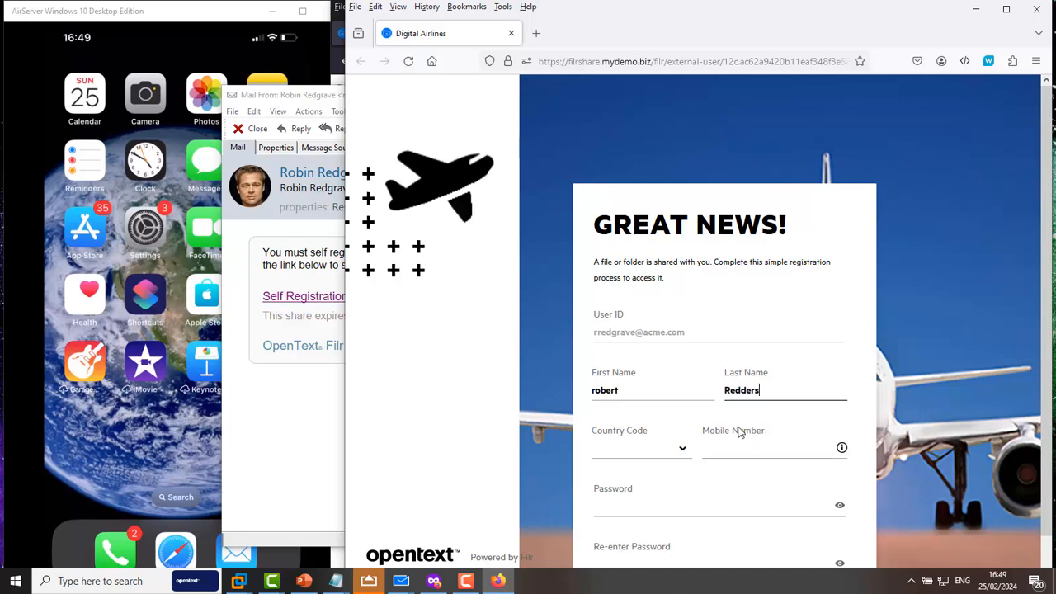
Step: Set the Country Code to United Kingdom (+44)
left_click(639, 456)
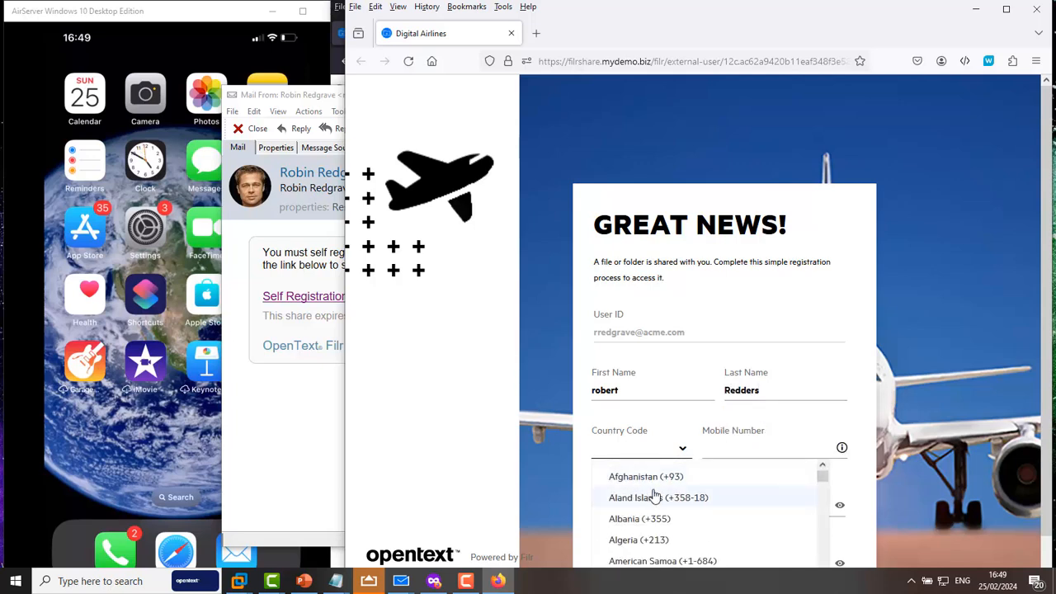
scroll(667, 500, "down", 20)
scroll(693, 519, "down", 20)
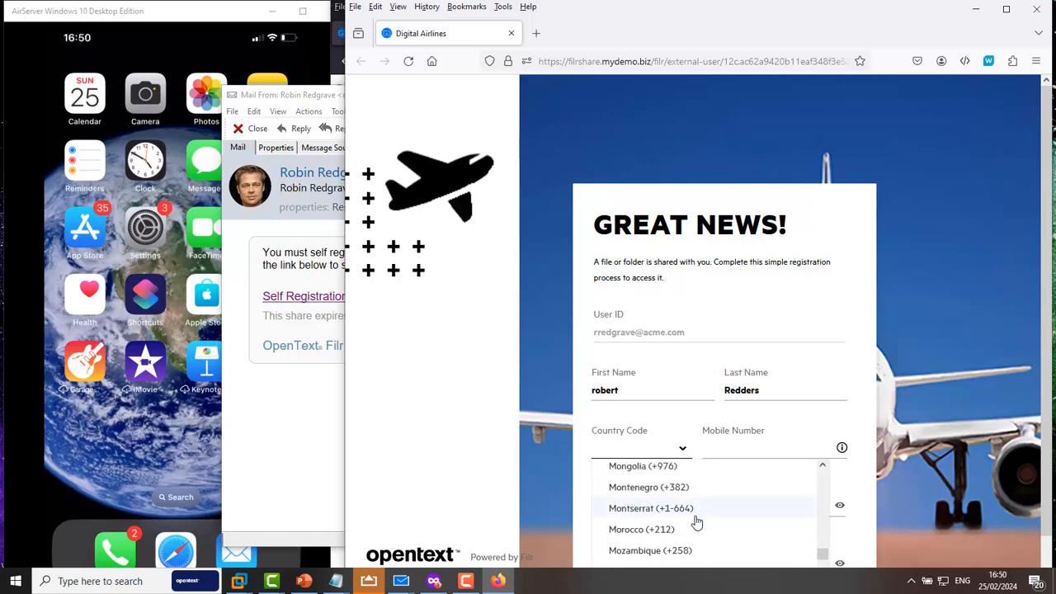
scroll(707, 536, "down", 8)
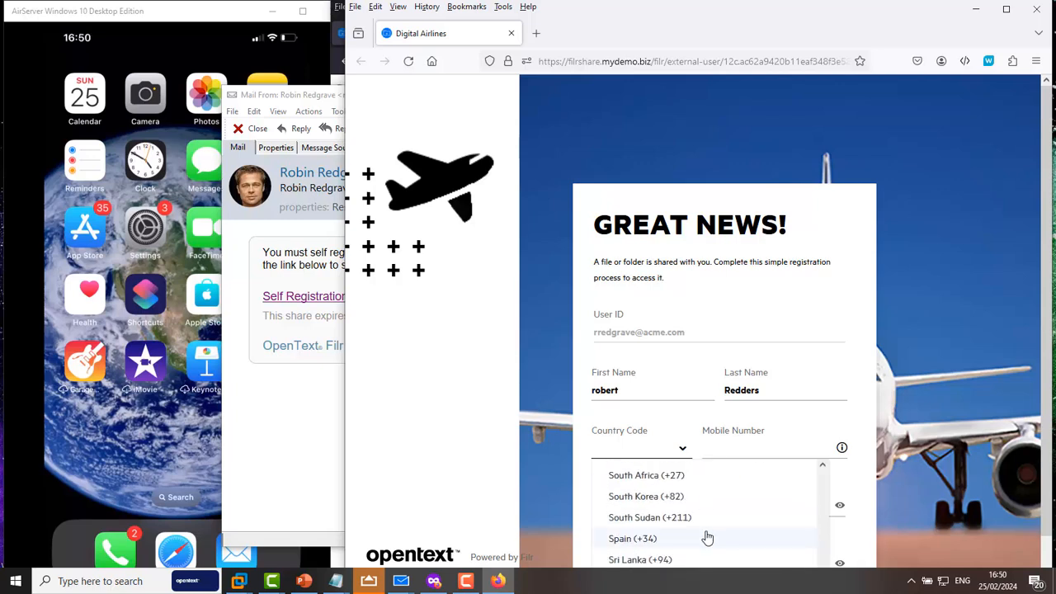
scroll(708, 539, "down", 5)
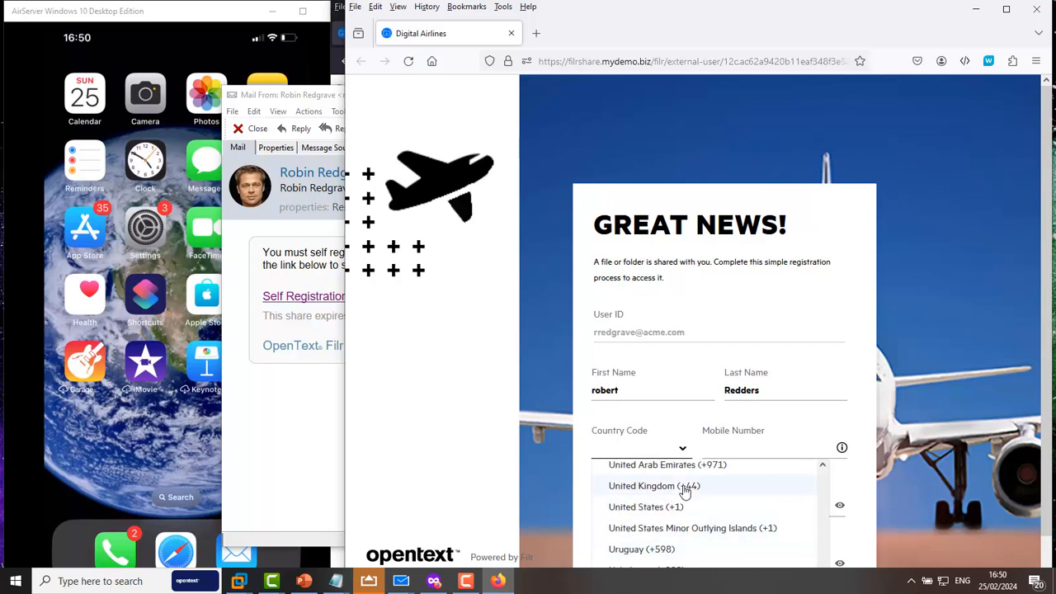
left_click(684, 486)
Step: Enter the mobile number and the password twice, sign up, and continue to the login page
left_click(742, 446)
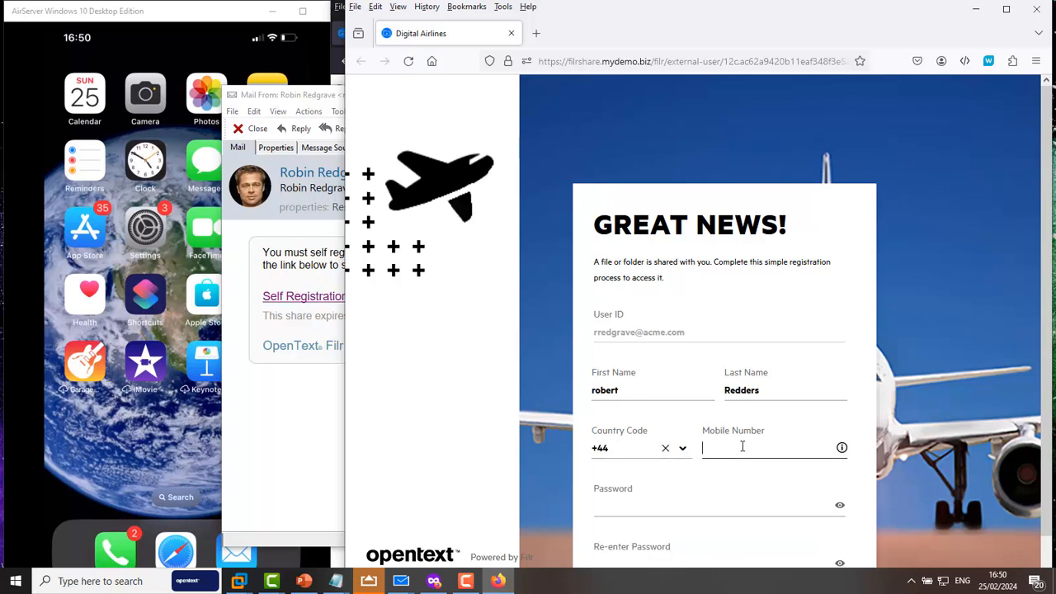
type("780")
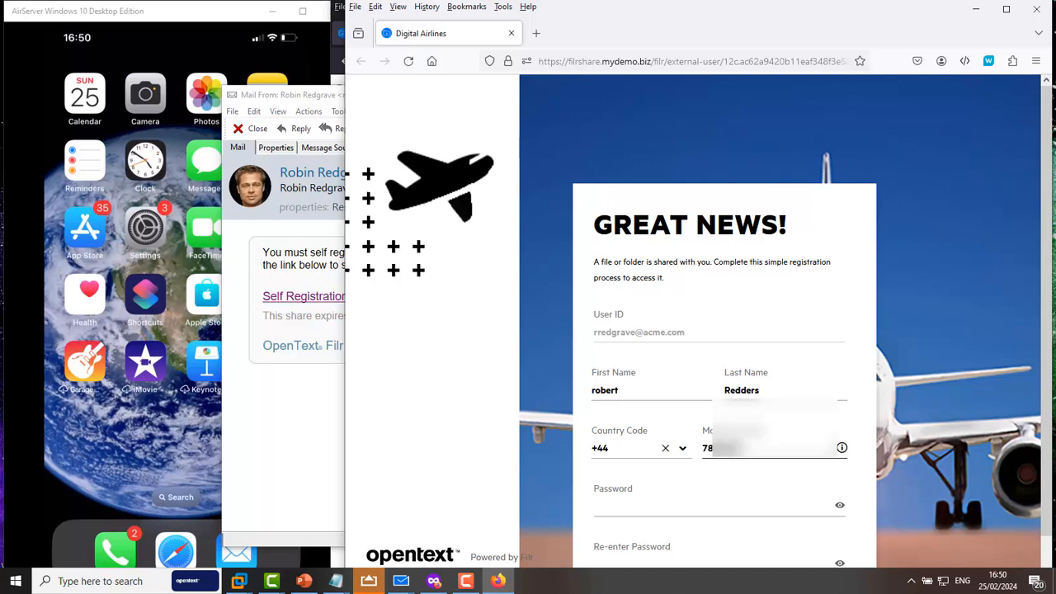
type("000")
key("Tab")
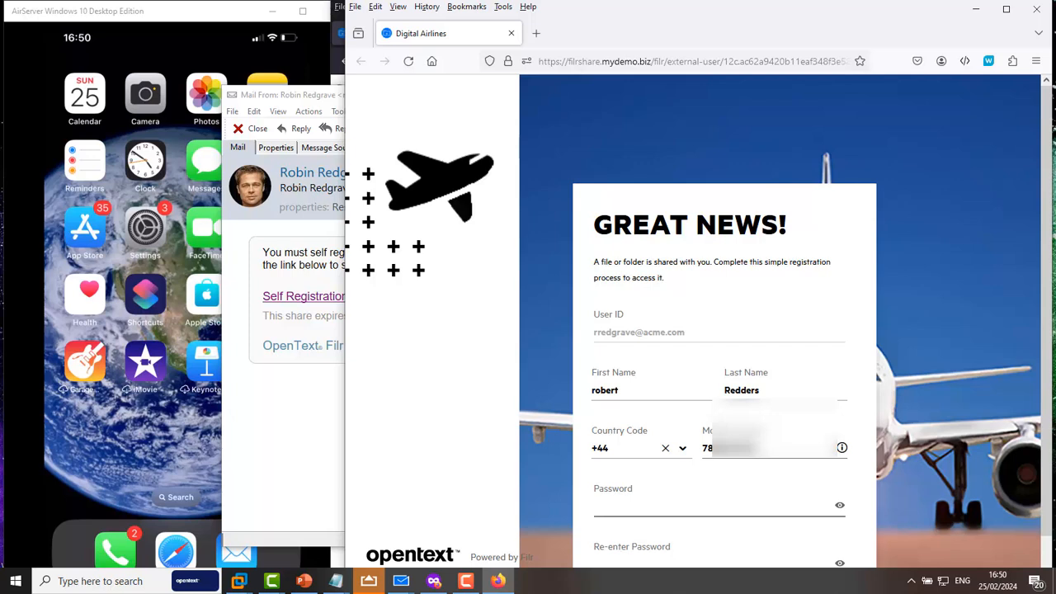
type("••••••")
key("Tab")
type("••••••")
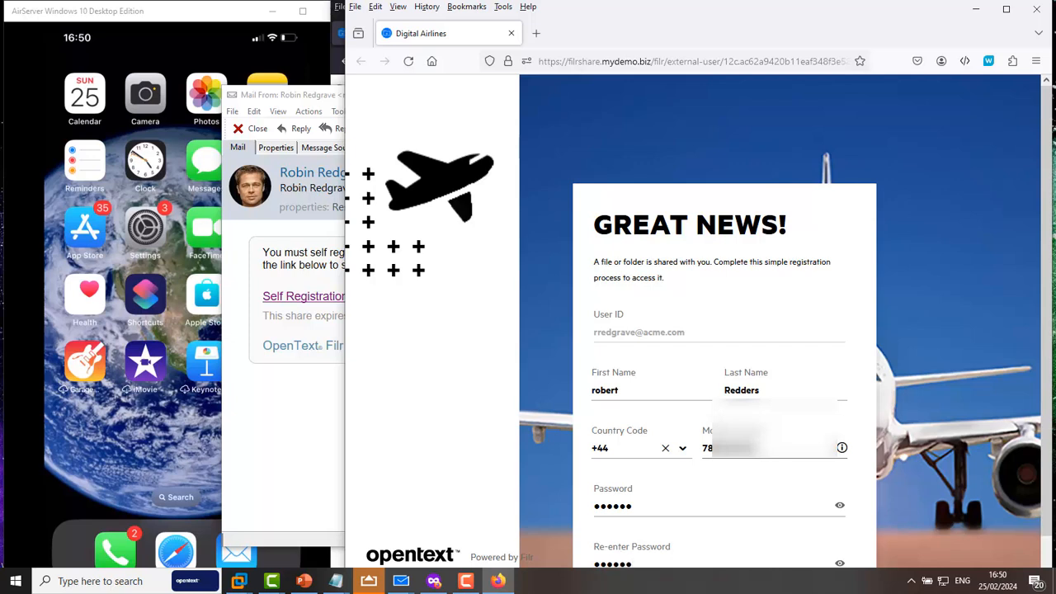
scroll(752, 516, "down", 1)
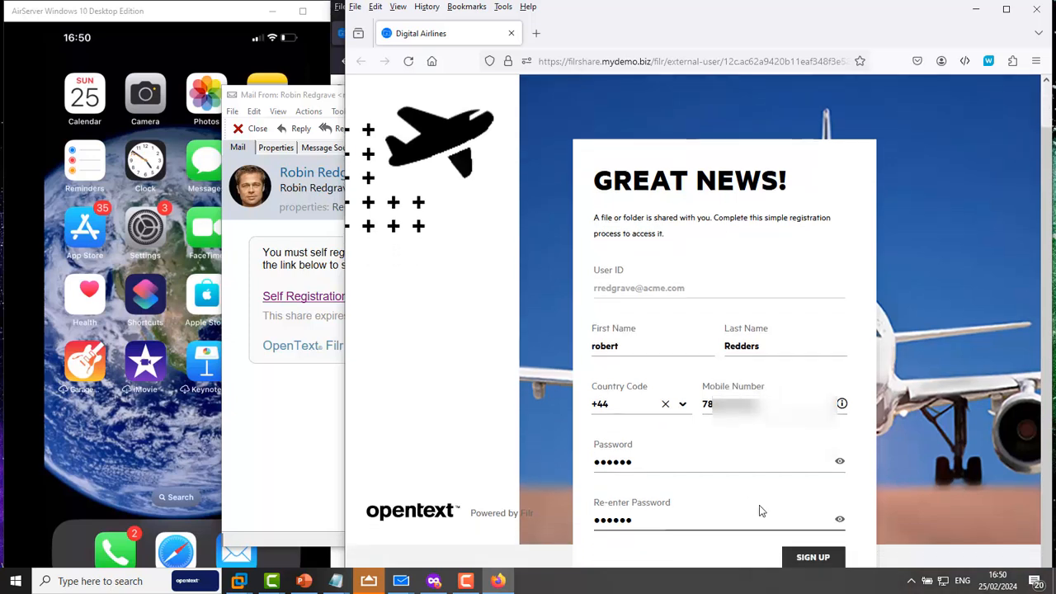
left_click(812, 557)
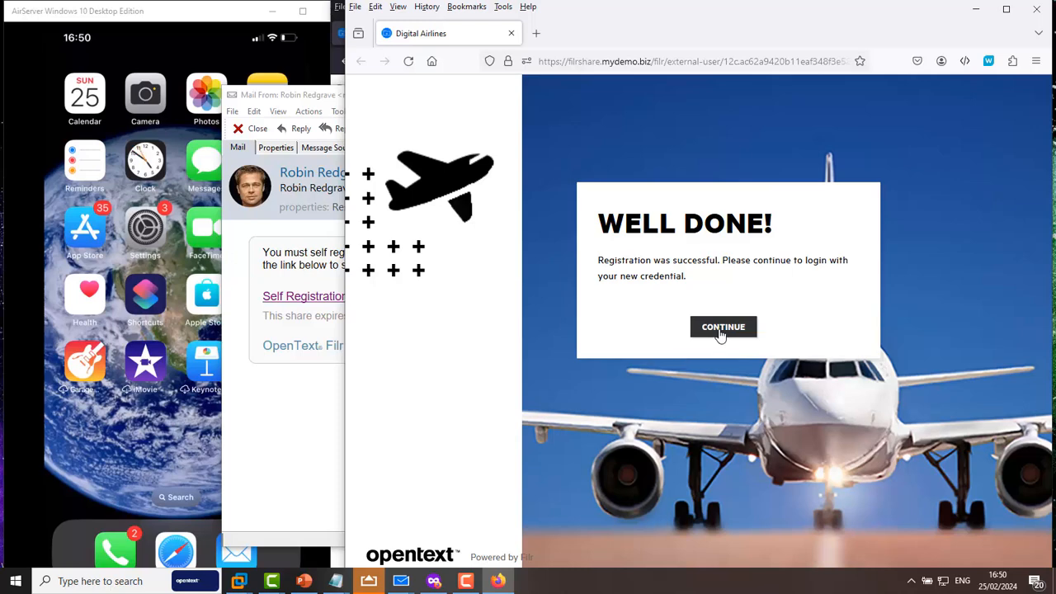
left_click(721, 329)
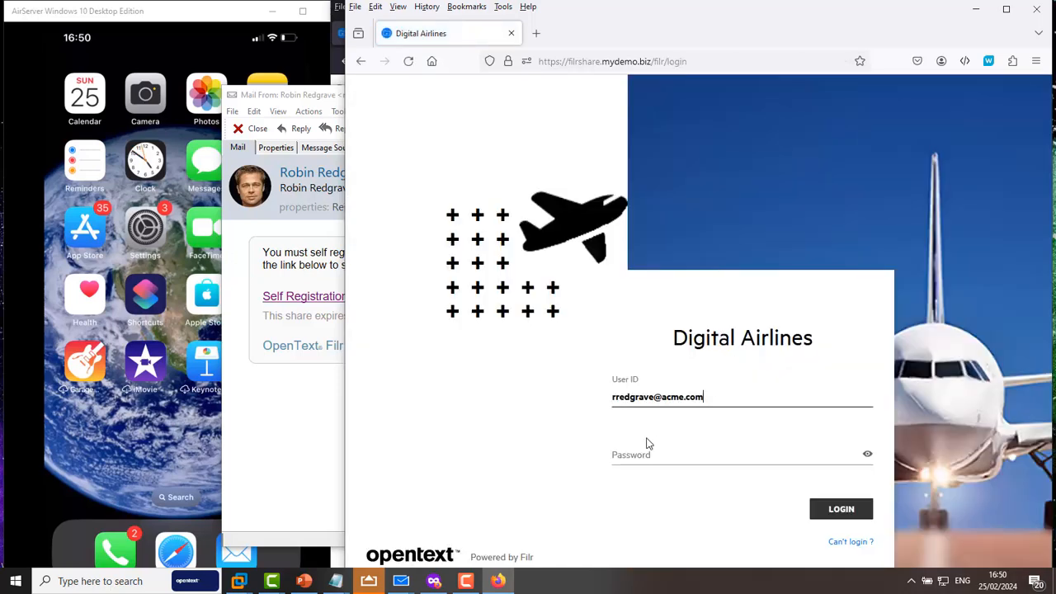
Step: Close the invitation mail window, enter the account password, and log in
left_click(652, 454)
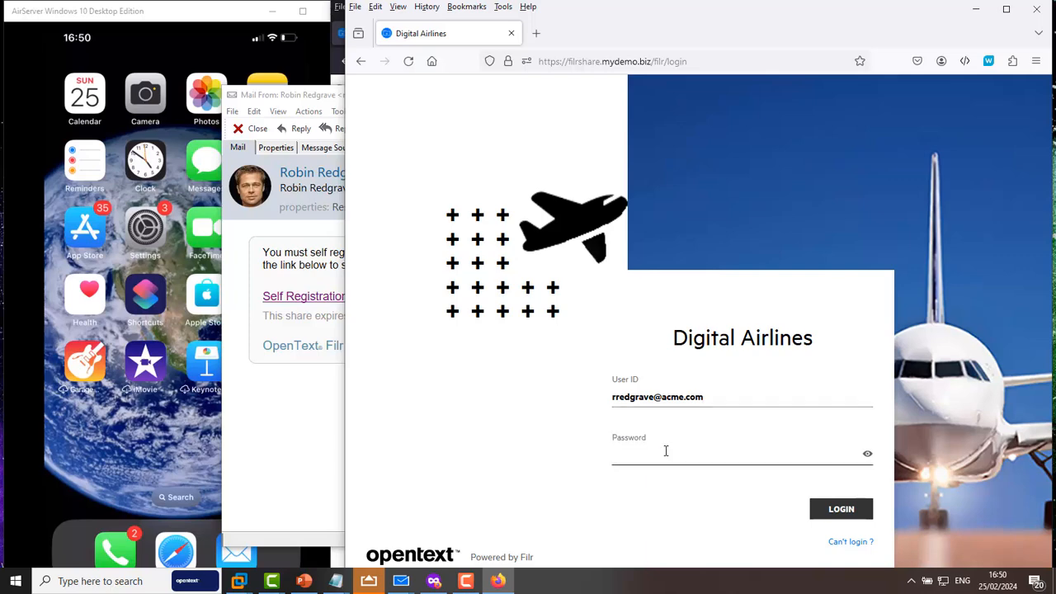
left_click(285, 430)
left_click(797, 95)
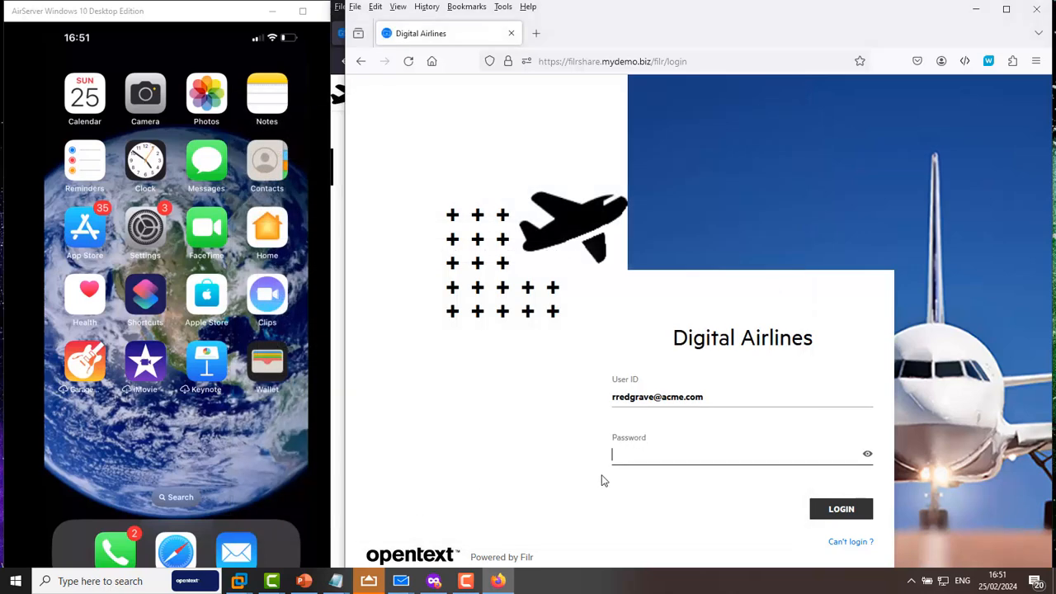
type("passwo")
left_click(816, 509)
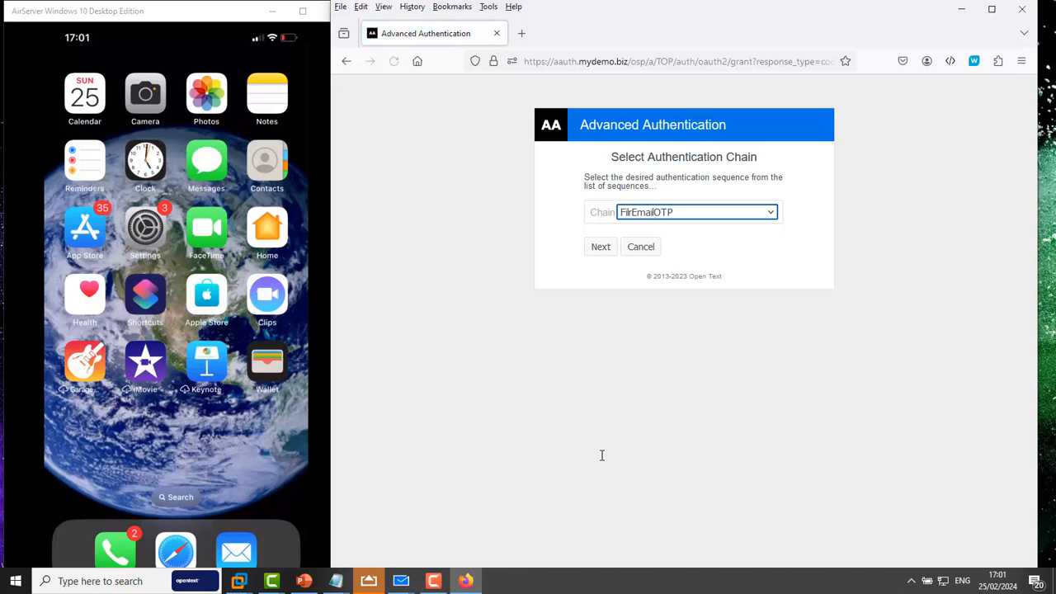
Step: Choose the FlrSMSOTP authentication chain and proceed to one-time code entry
left_click(771, 217)
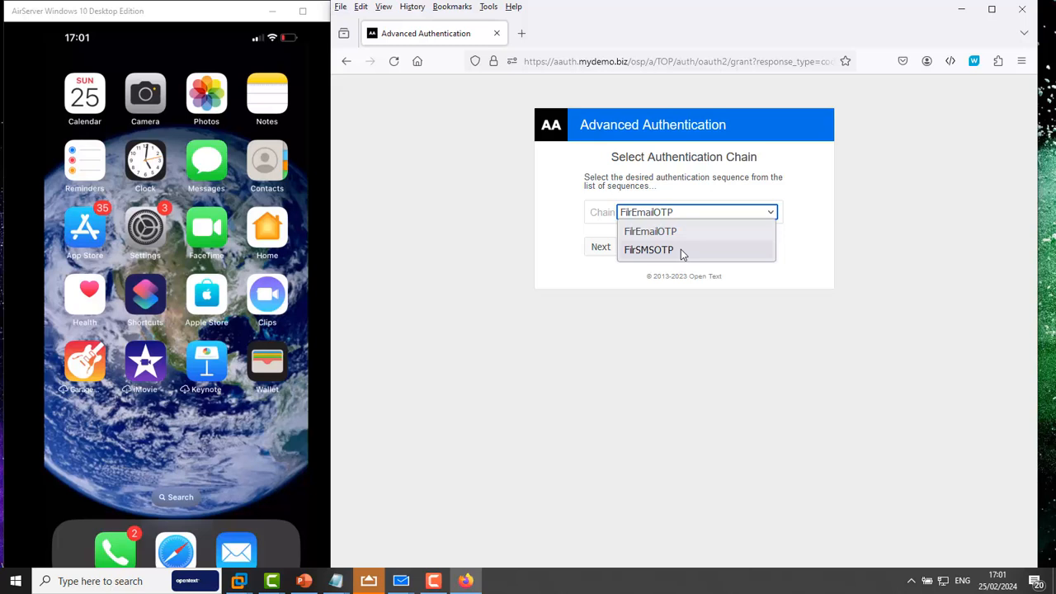
left_click(681, 249)
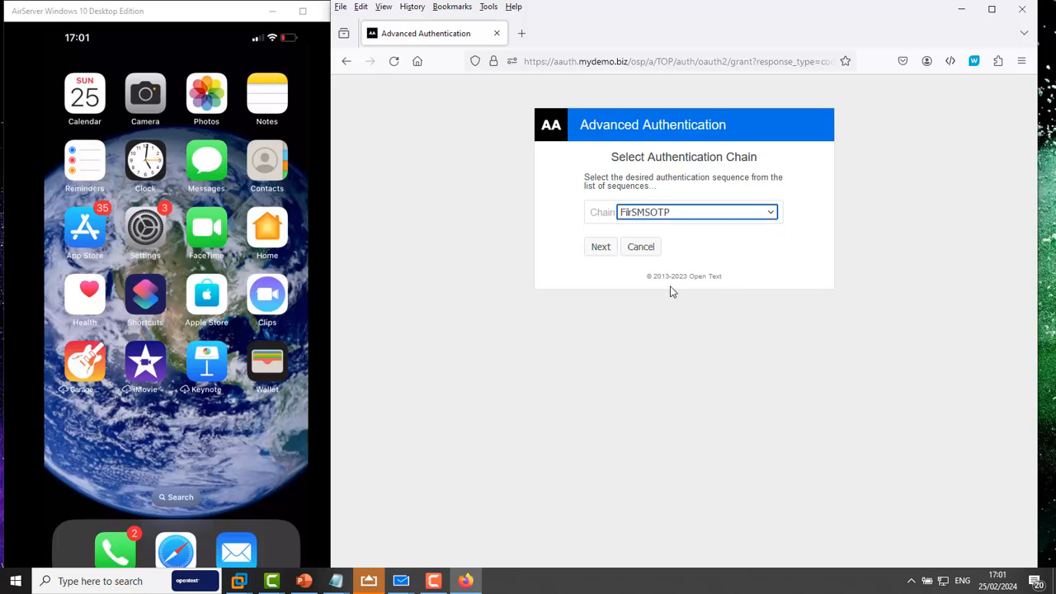
left_click(600, 248)
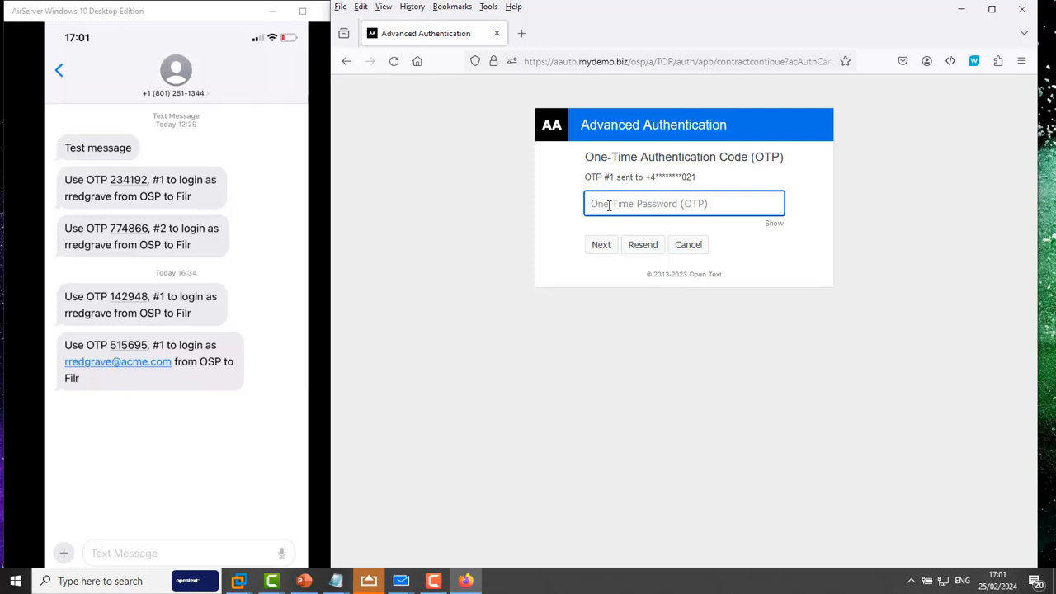
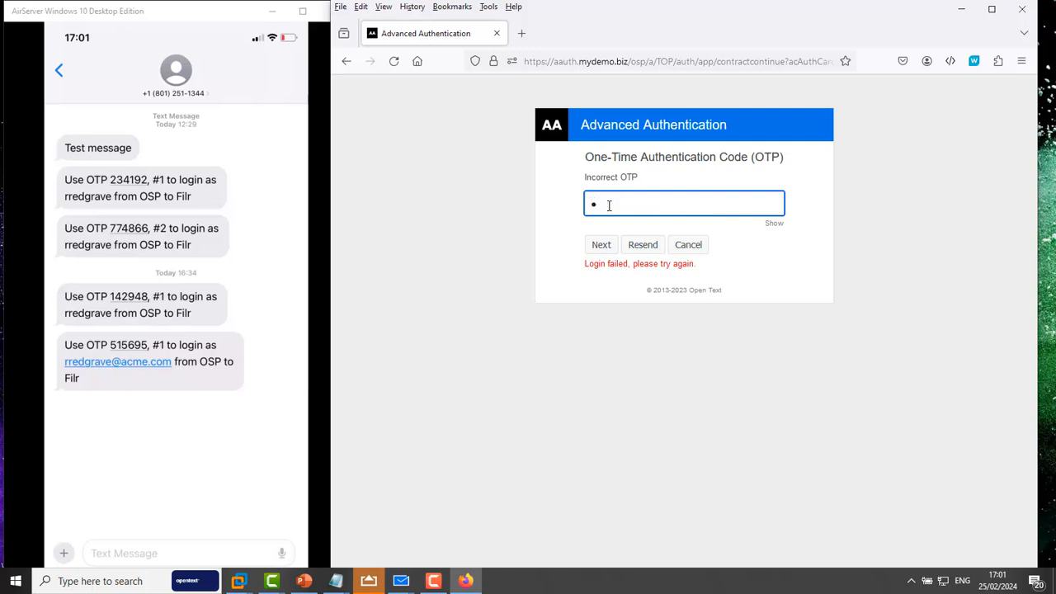
Step: Enter the SMS one-time code, retype it after the Incorrect OTP error, and submit
key("Return")
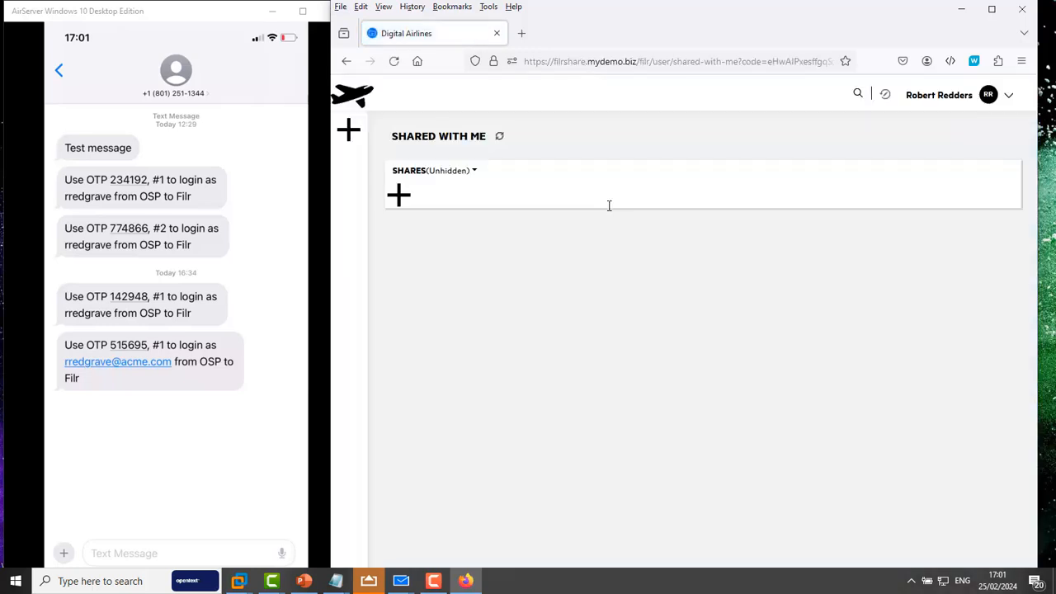